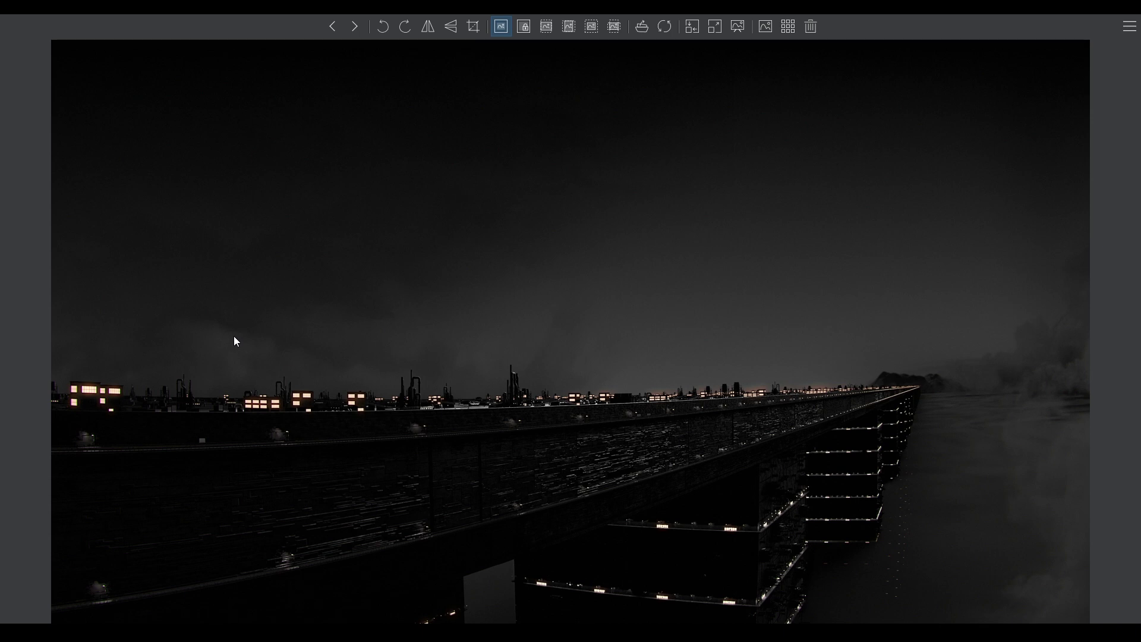
Step: Examine the night render of the giant wall up close, from the lit building skyline and wall surface to the illuminated pillars
{"action": "scroll", "coordinate": [234, 336], "scroll_direction": "up", "scroll_amount": 2}
{"action": "left_click_drag", "start_coordinate": [871, 313], "coordinate": [483, 328]}
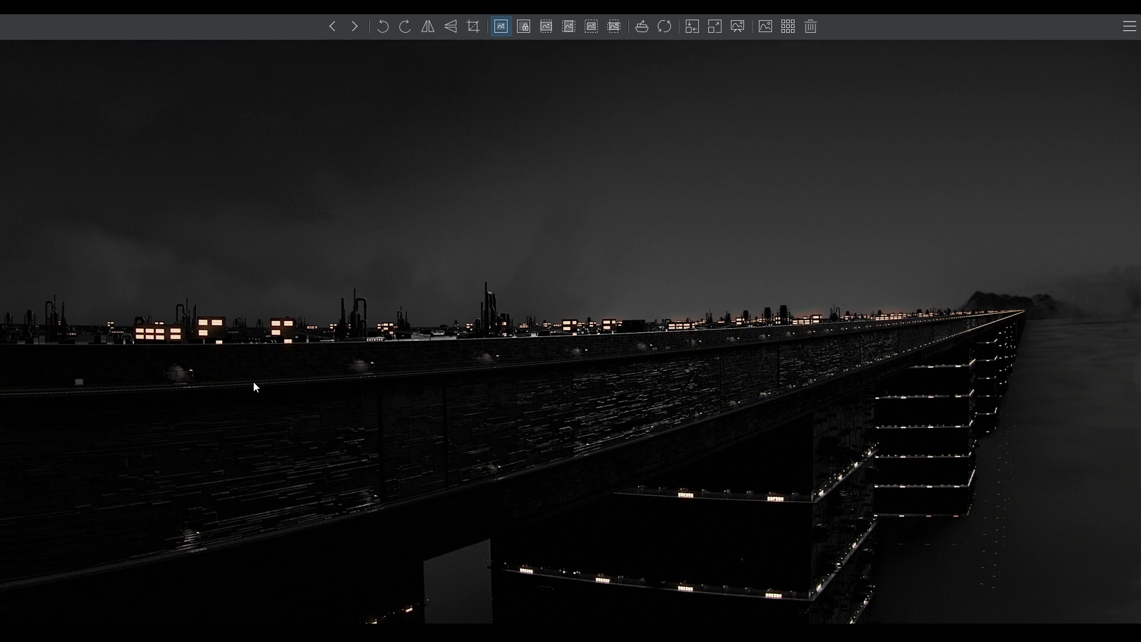
{"action": "left_click_drag", "start_coordinate": [214, 390], "coordinate": [461, 339]}
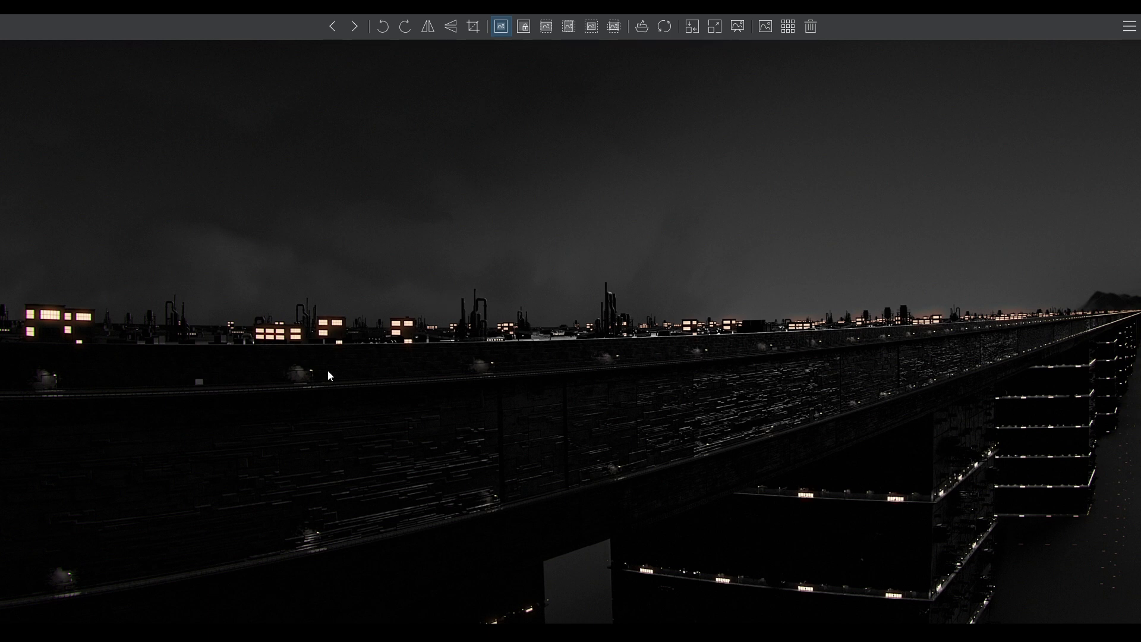
{"action": "scroll", "coordinate": [199, 405], "scroll_direction": "up", "scroll_amount": 2}
{"action": "left_click_drag", "start_coordinate": [199, 406], "coordinate": [383, 354]}
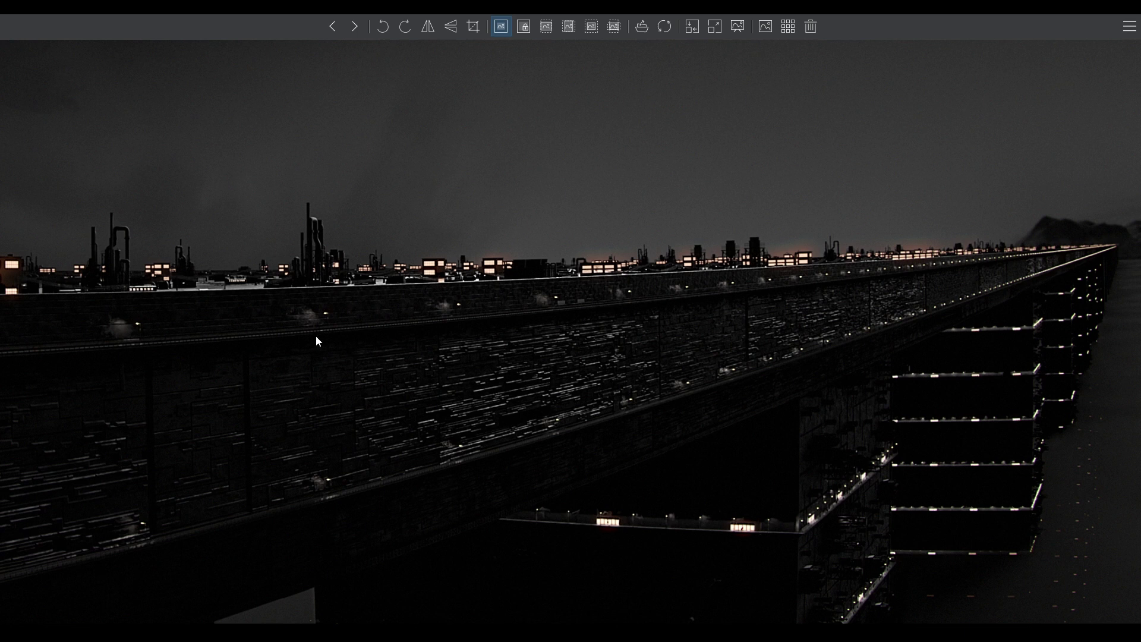
{"action": "key", "text": "Right"}
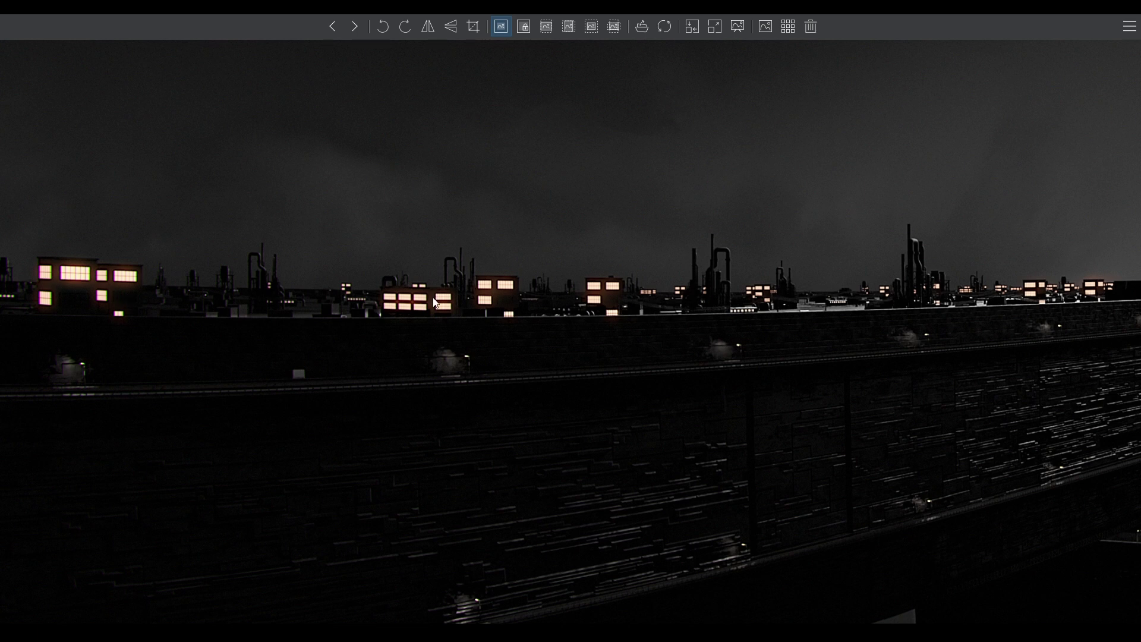
{"action": "key", "text": "Right"}
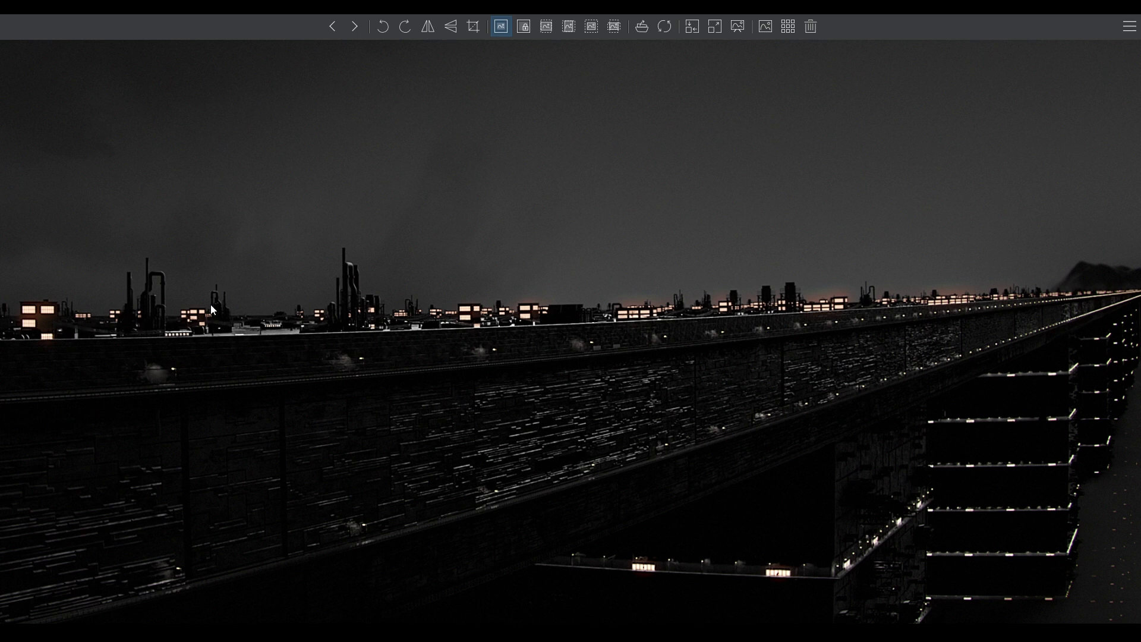
{"action": "key", "text": "Right"}
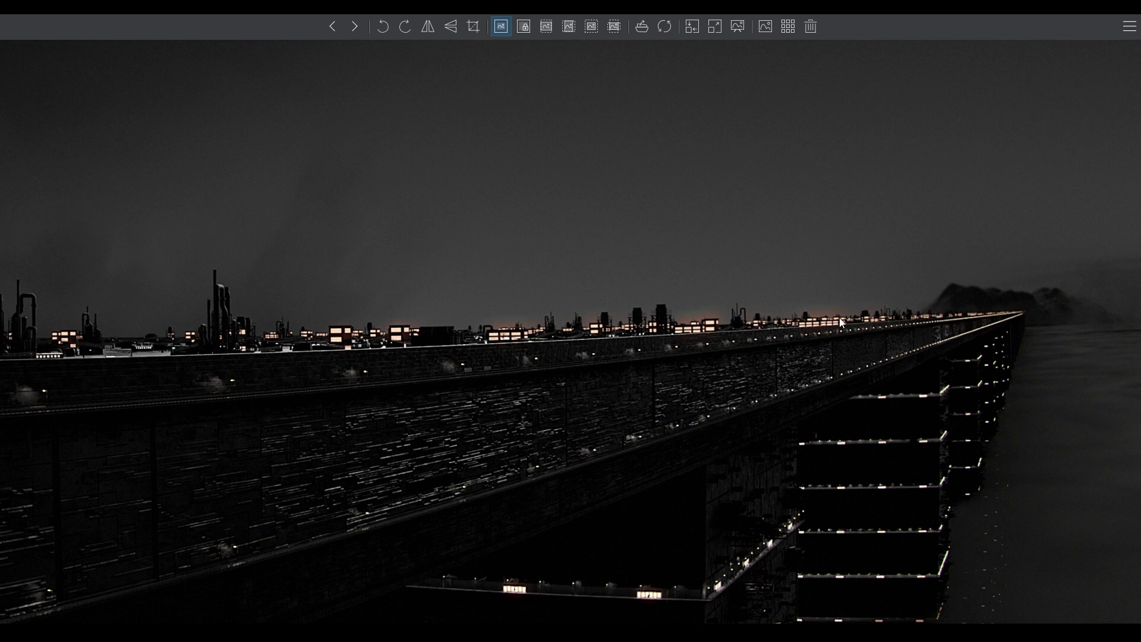
{"action": "key", "text": "Right"}
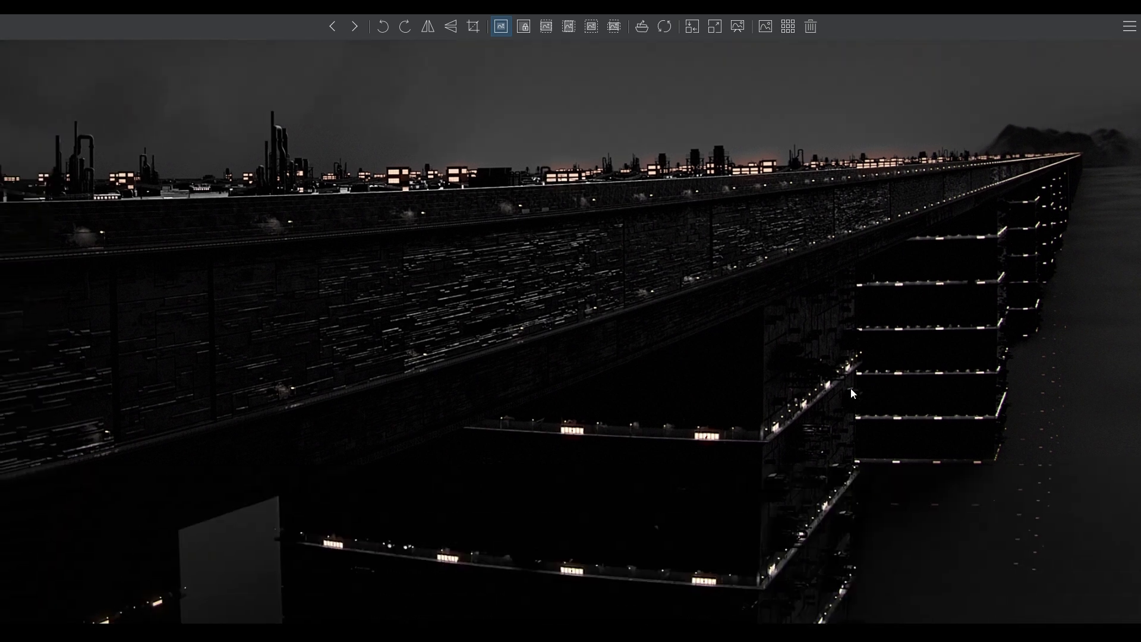
{"action": "key", "text": "Right"}
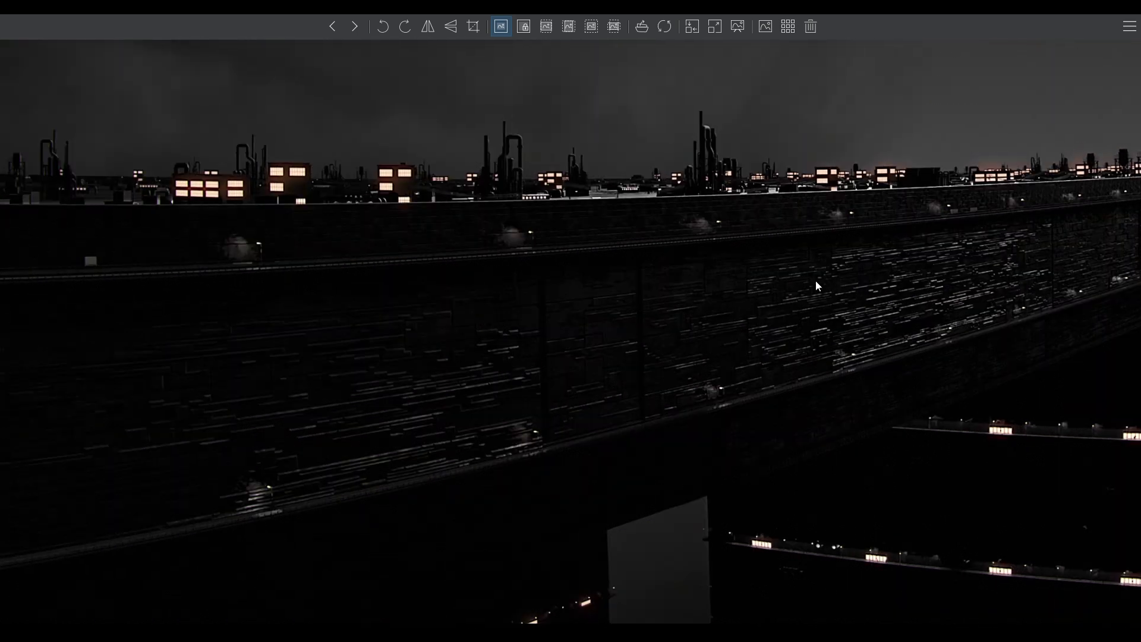
{"action": "key", "text": "Right"}
{"action": "key", "text": "Right"}
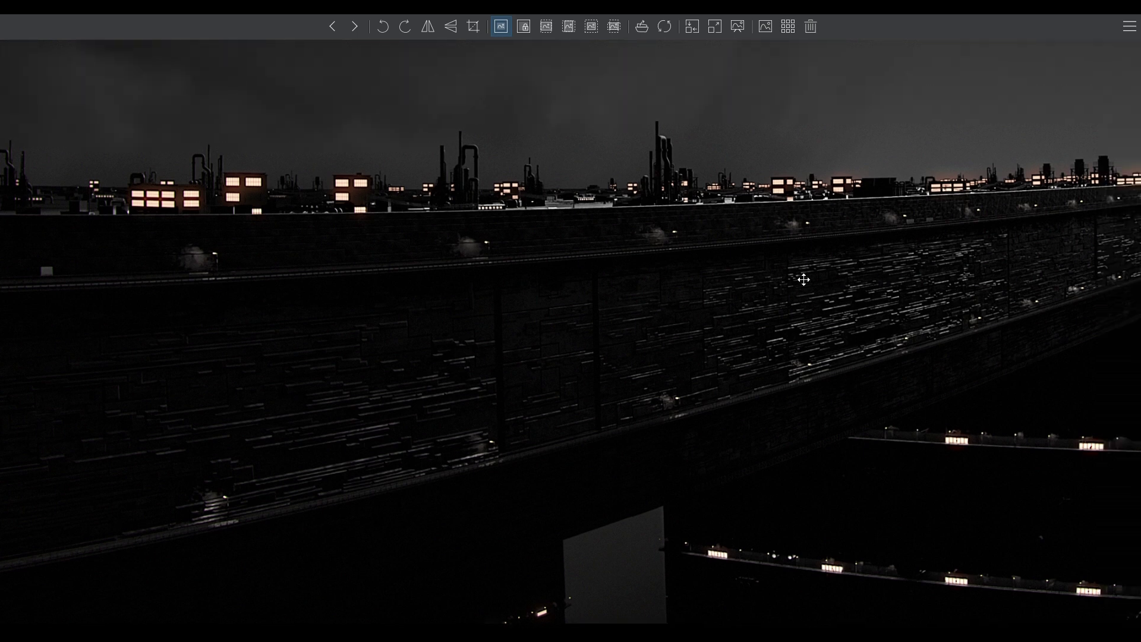
{"action": "left_click_drag", "start_coordinate": [566, 293], "coordinate": [530, 310]}
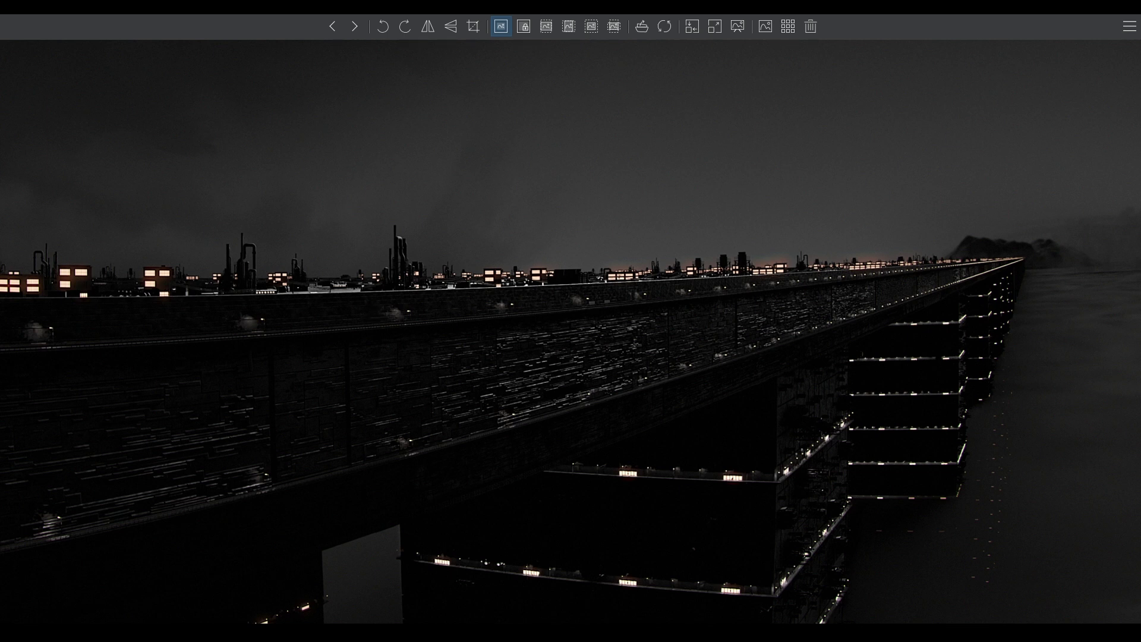
{"action": "left_click", "coordinate": [232, 570]}
{"action": "key", "text": "Right"}
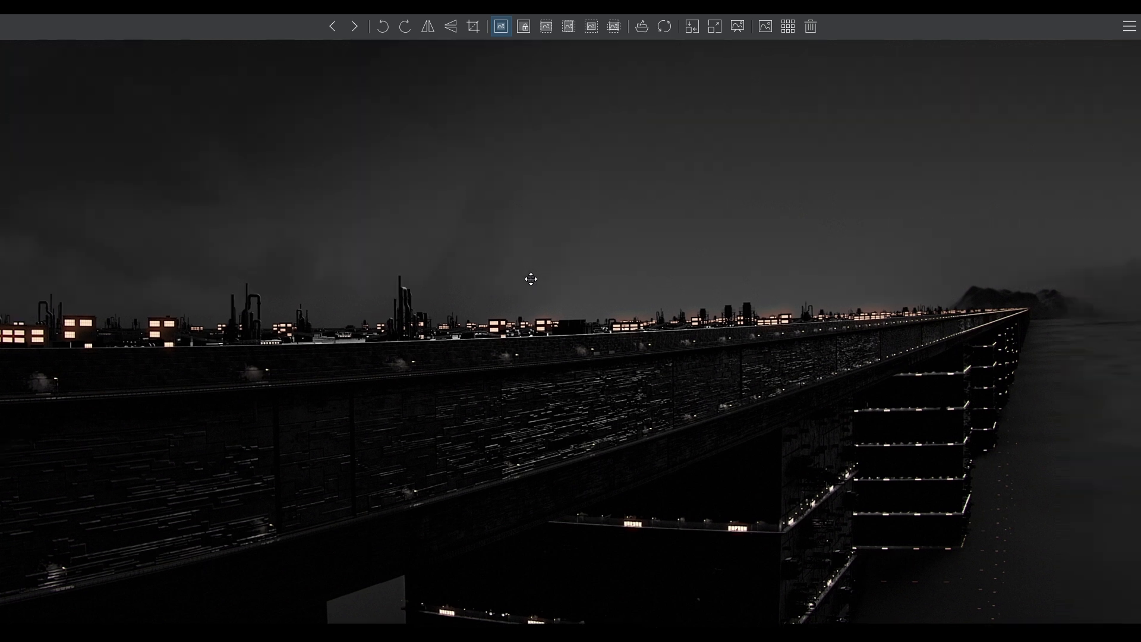
{"action": "scroll", "coordinate": [559, 323], "scroll_direction": "down", "scroll_amount": 3}
{"action": "scroll", "coordinate": [559, 326], "scroll_direction": "up", "scroll_amount": 3}
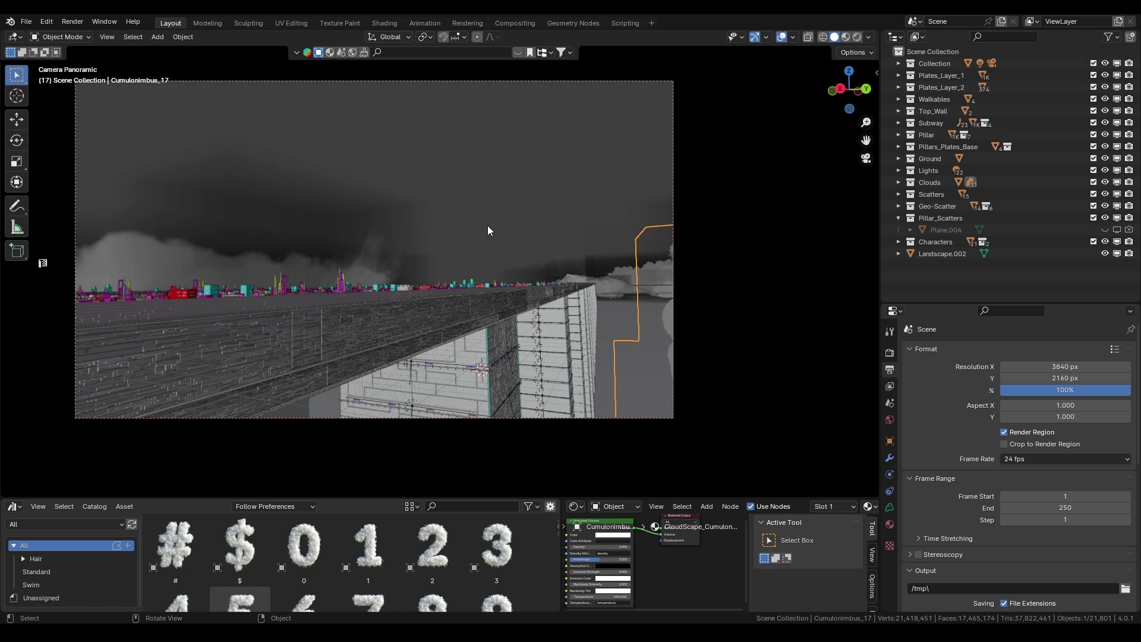
Step: Switch to Blender, leave the camera view for an overview of the wall, show the viewport sidebar and collapse its Annotations section
{"action": "middle_click_drag", "start_coordinate": [489, 231], "coordinate": [467, 337]}
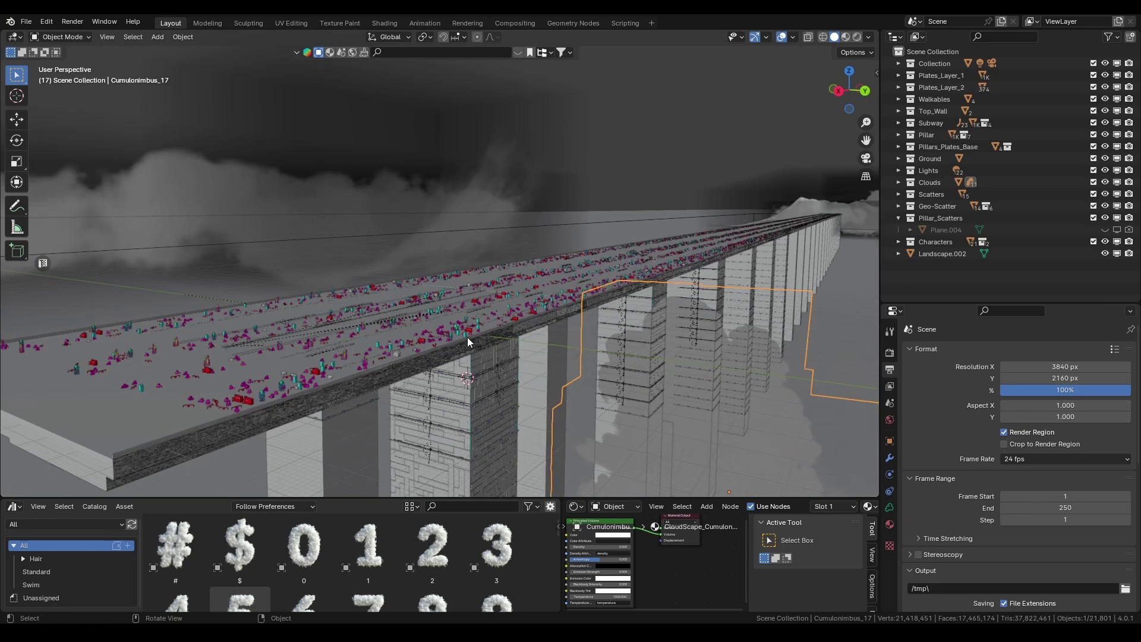
{"action": "key", "text": "n"}
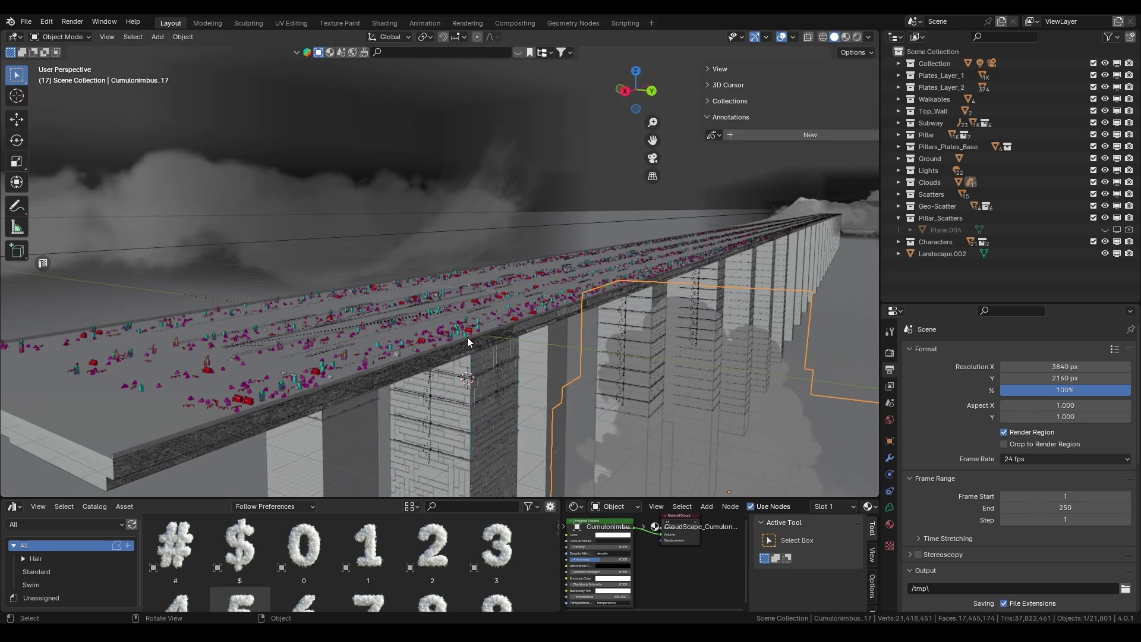
{"action": "left_click", "coordinate": [700, 118]}
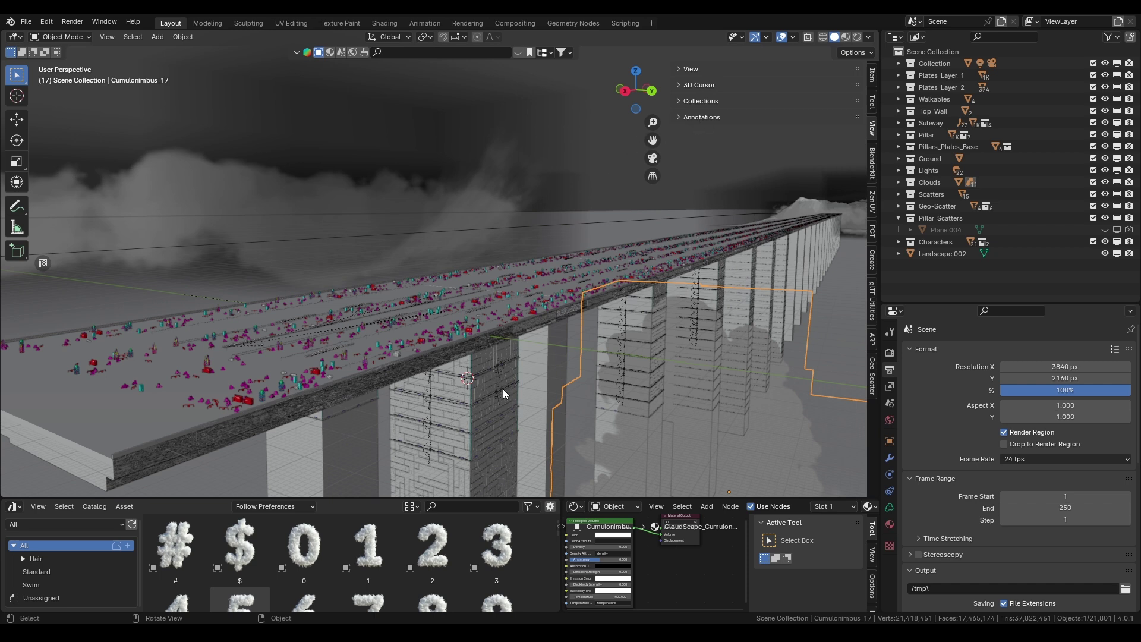
Step: Inspect the wall's underside, the pillars and the rows of scattered buildings on top, comparing the free view with the camera view
{"action": "scroll", "coordinate": [494, 366], "scroll_direction": "up", "scroll_amount": 10}
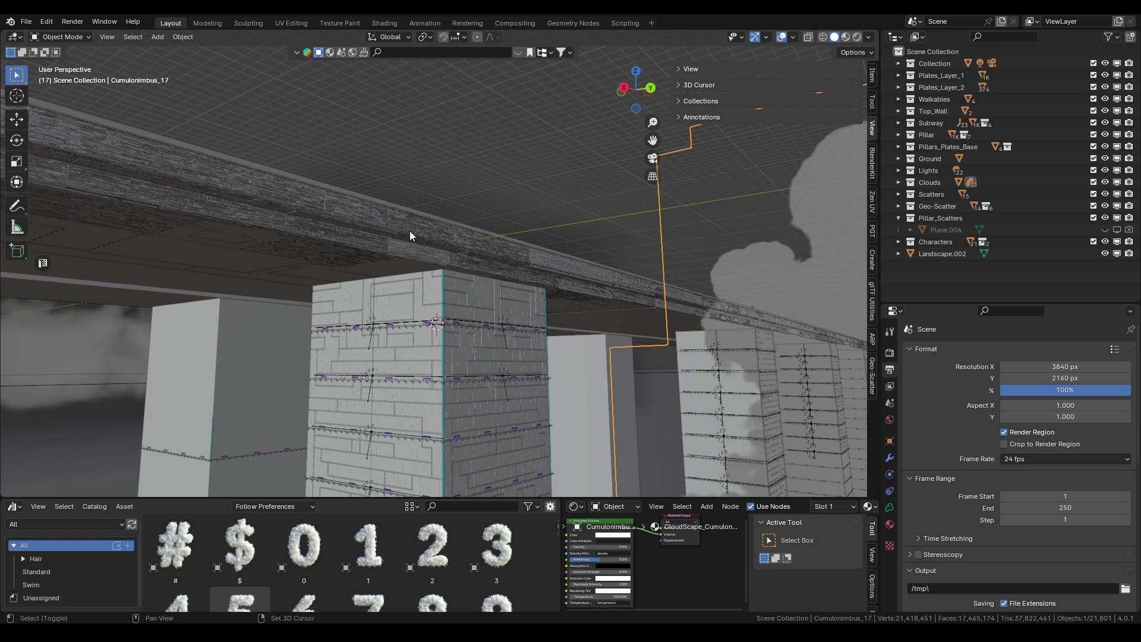
{"action": "middle_click_drag", "start_coordinate": [409, 235], "coordinate": [504, 291]}
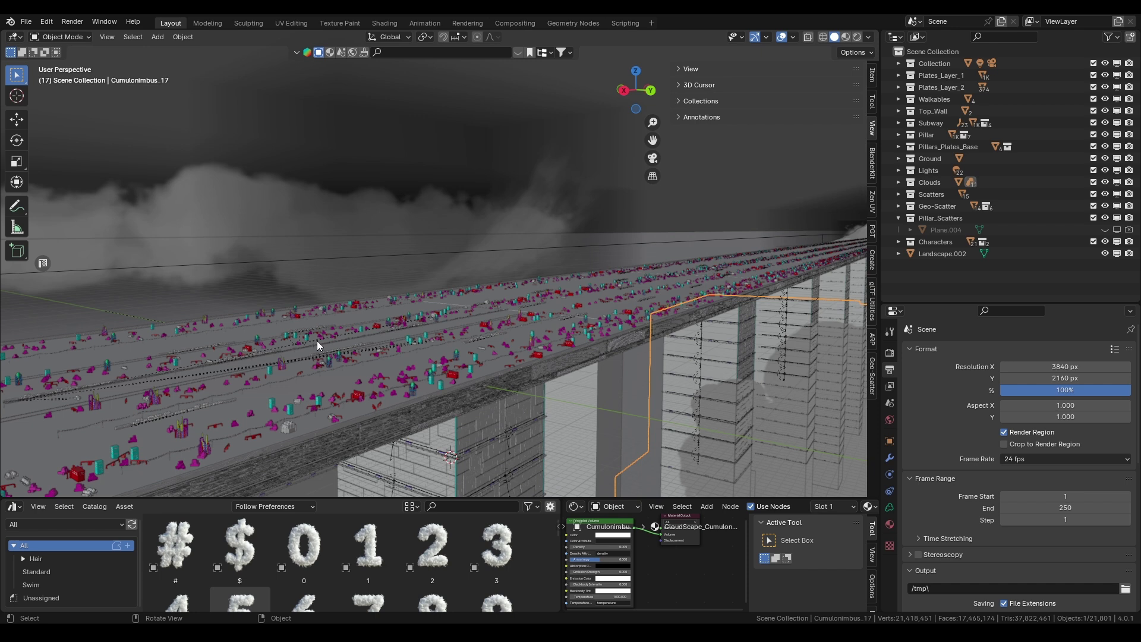
{"action": "middle_click_drag", "start_coordinate": [358, 350], "coordinate": [526, 224]}
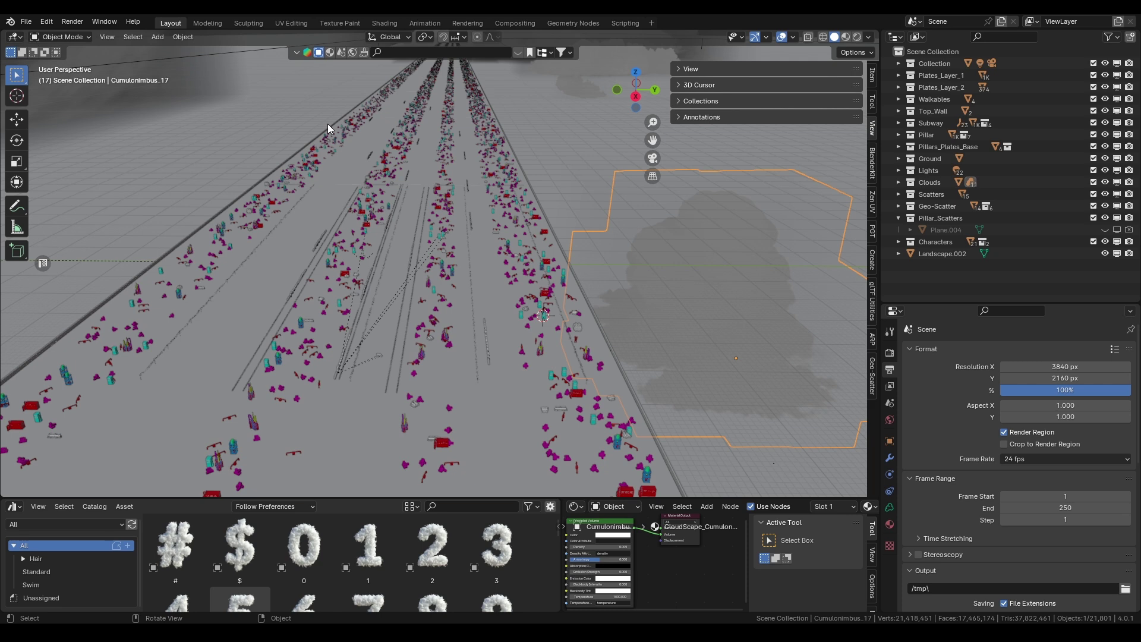
{"action": "middle_click_drag", "start_coordinate": [503, 255], "coordinate": [484, 260]}
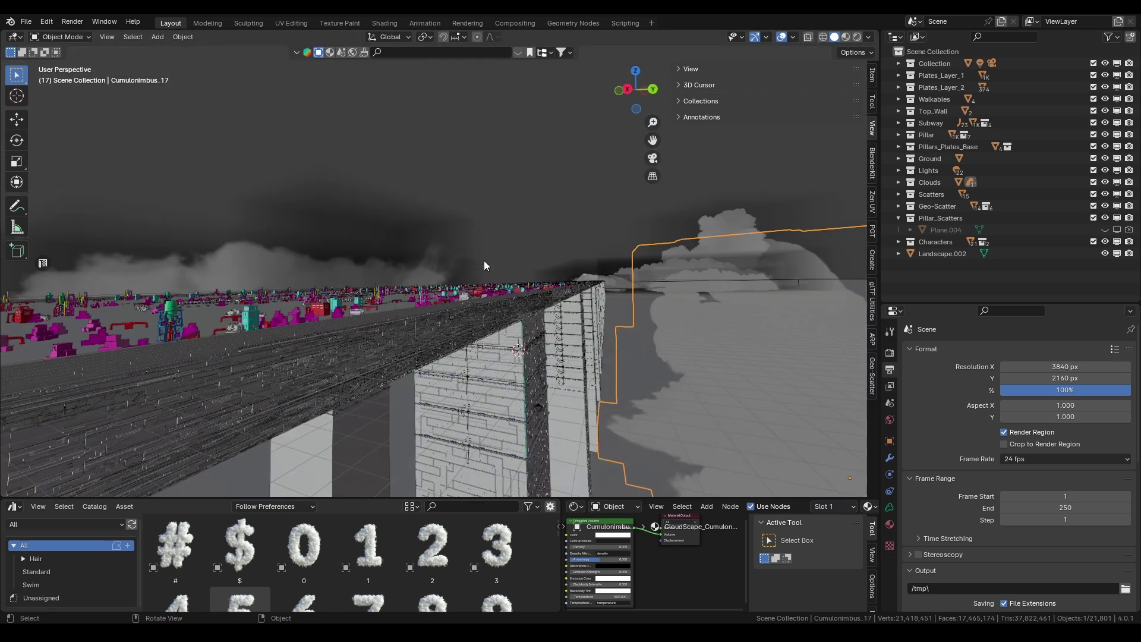
{"action": "key", "text": "KP_0"}
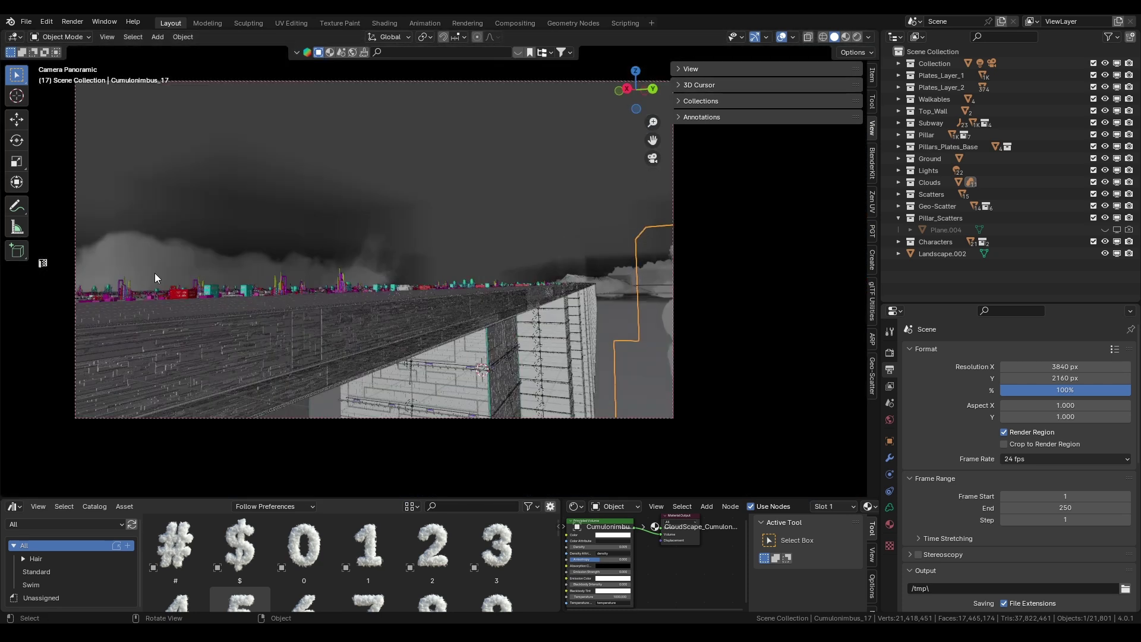
{"action": "middle_click_drag", "start_coordinate": [148, 270], "coordinate": [519, 216]}
{"action": "scroll", "coordinate": [455, 308], "scroll_direction": "up", "scroll_amount": 2}
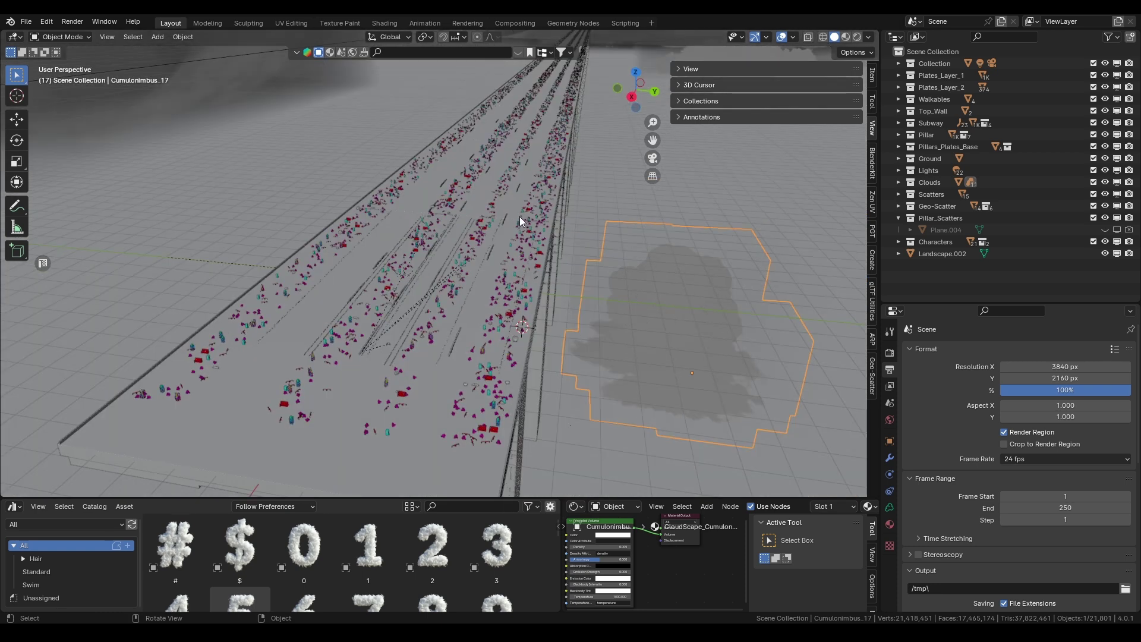
{"action": "middle_click_drag", "start_coordinate": [298, 283], "coordinate": [387, 323]}
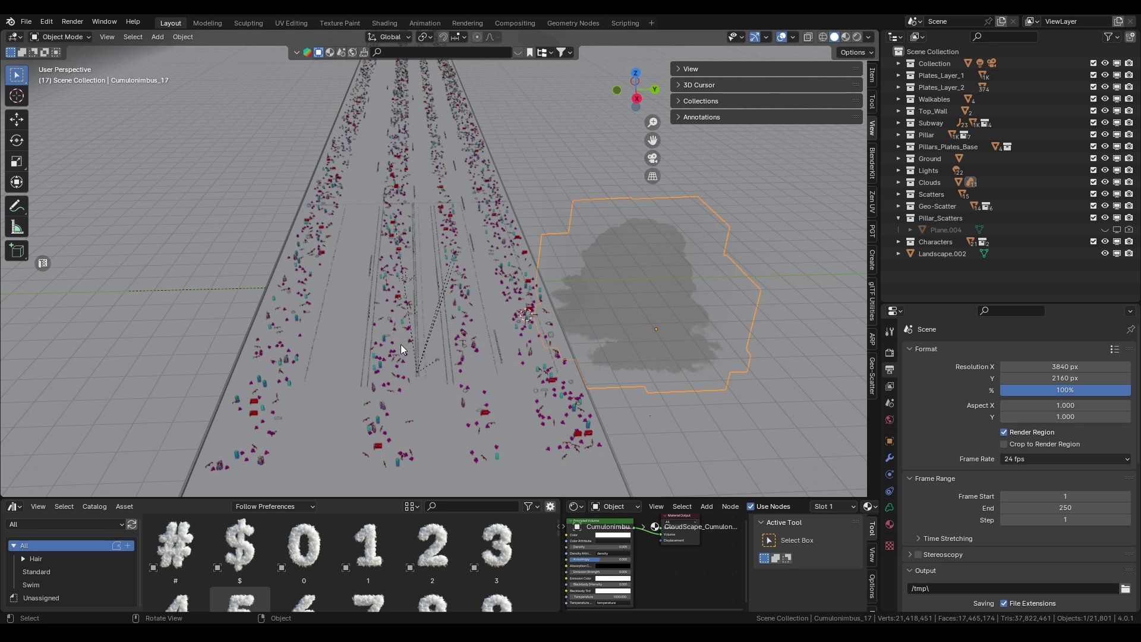
{"action": "mouse_move", "coordinate": [491, 323]}
{"action": "middle_mouse_down"}
{"action": "mouse_move", "coordinate": [444, 323]}
{"action": "mouse_move", "coordinate": [473, 312]}
{"action": "middle_mouse_up"}
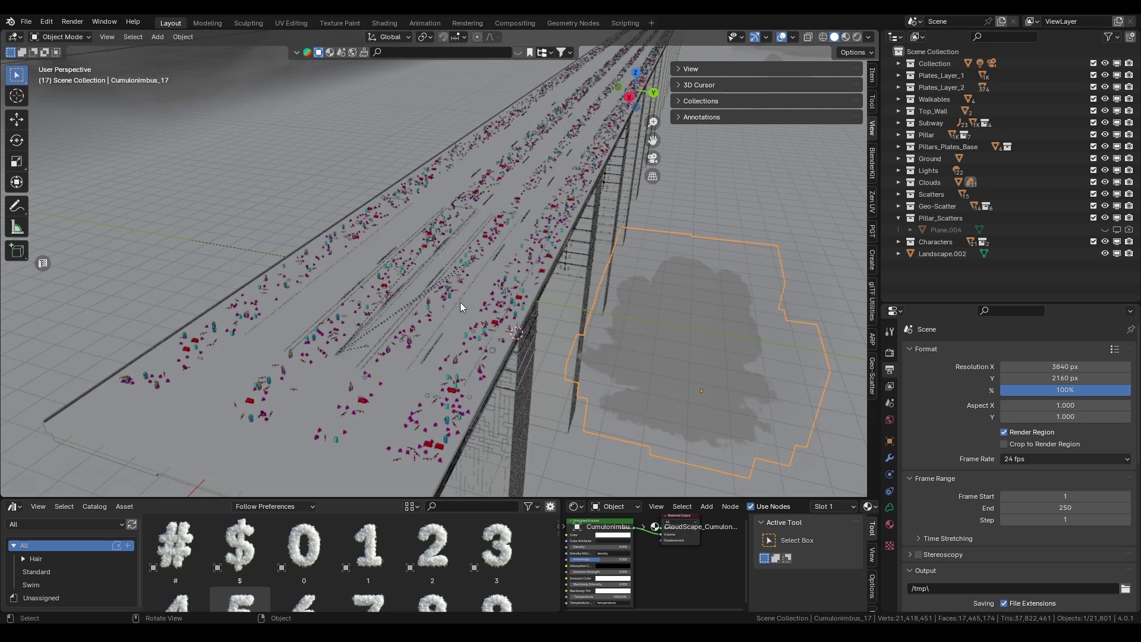
{"action": "middle_click_drag", "start_coordinate": [352, 264], "coordinate": [424, 314]}
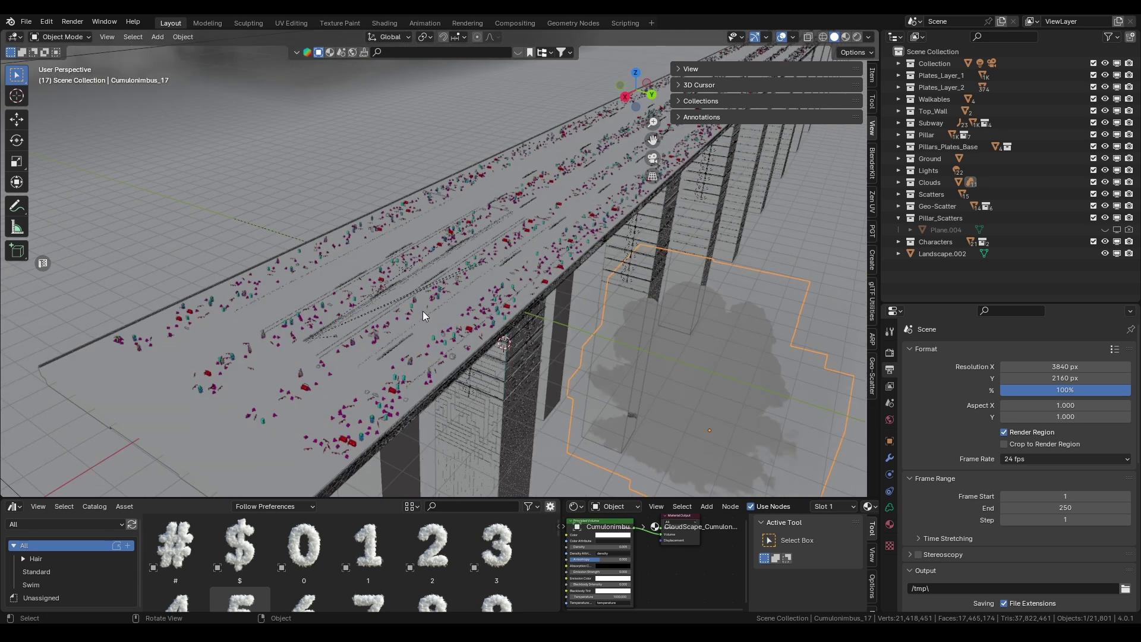
{"action": "key", "text": "KP_0"}
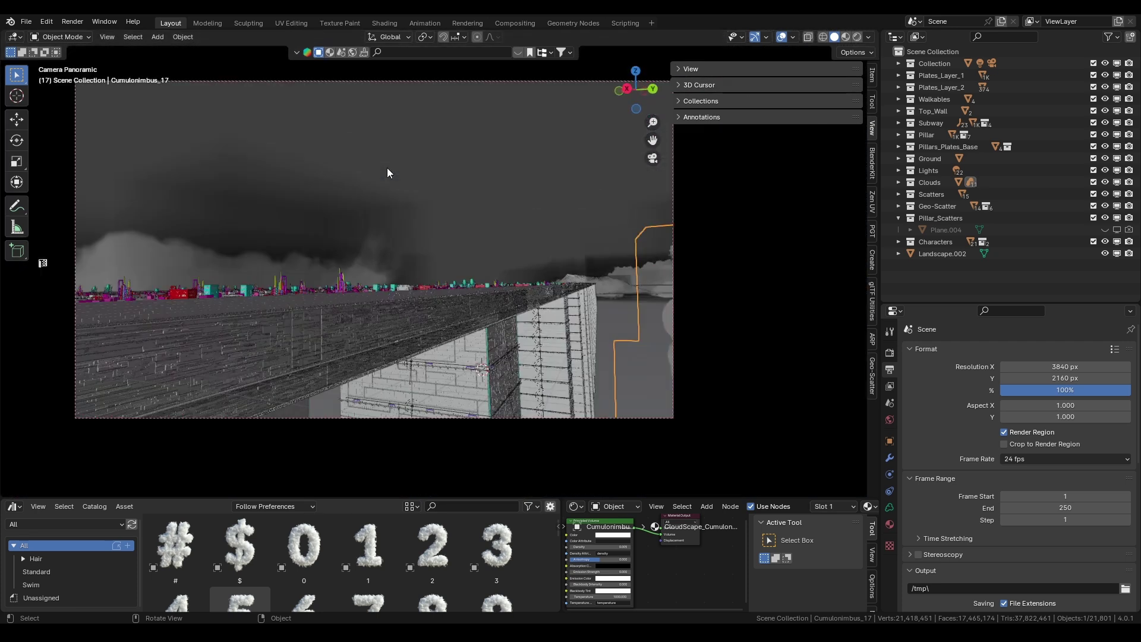
Step: Examine the industrial buildings on the wall's edge through the camera and compare them with the full scatter layout seen from above
{"action": "middle_click_drag", "start_coordinate": [383, 169], "coordinate": [515, 306], "text": "shift"}
{"action": "scroll", "coordinate": [398, 284], "scroll_direction": "up", "scroll_amount": 5}
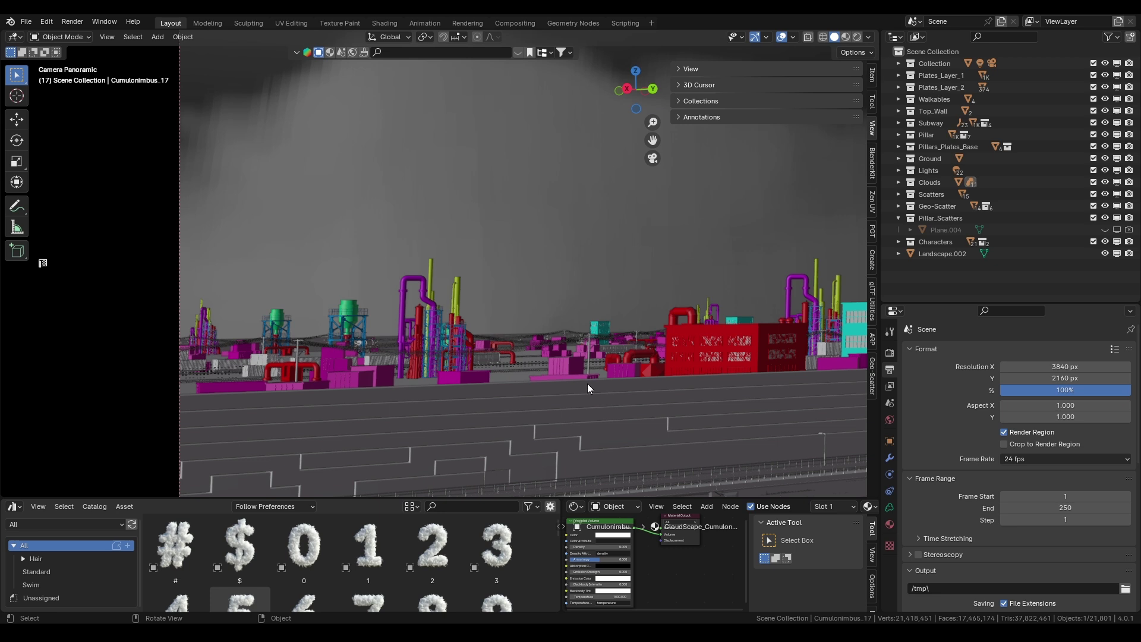
{"action": "key", "text": "KP_0"}
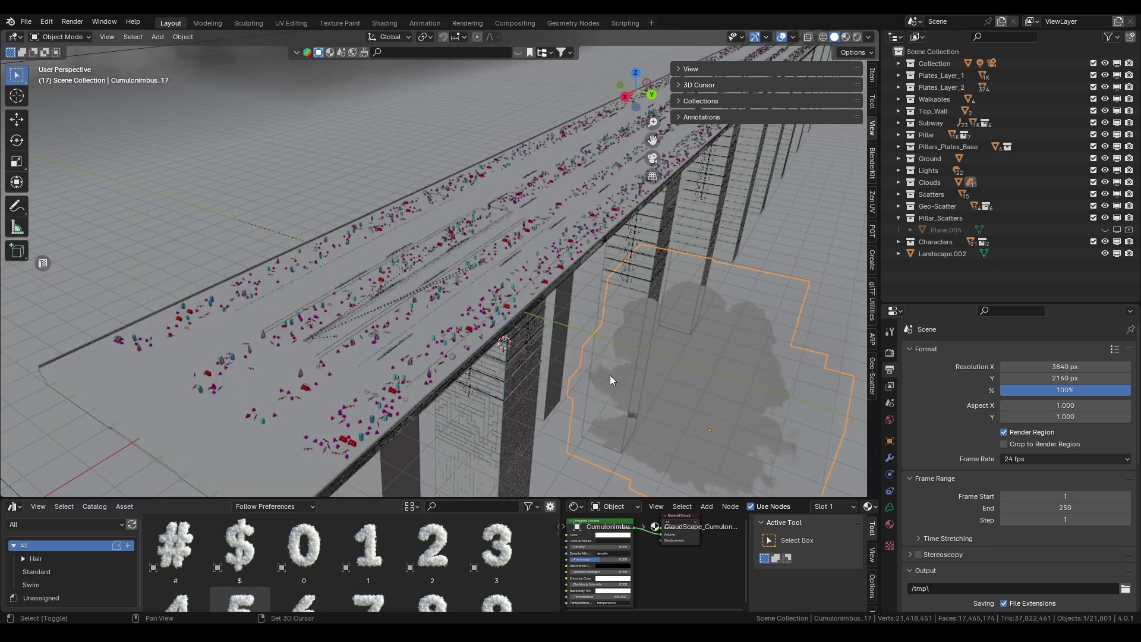
{"action": "middle_click_drag", "start_coordinate": [609, 376], "coordinate": [382, 347]}
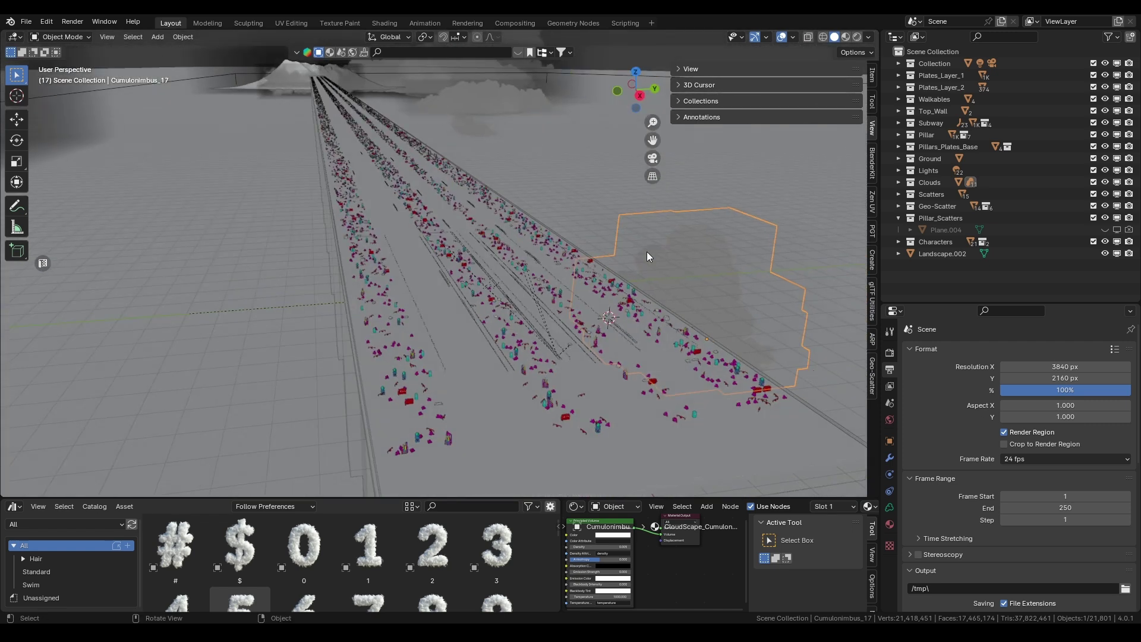
{"action": "middle_click_drag", "start_coordinate": [647, 252], "coordinate": [552, 329]}
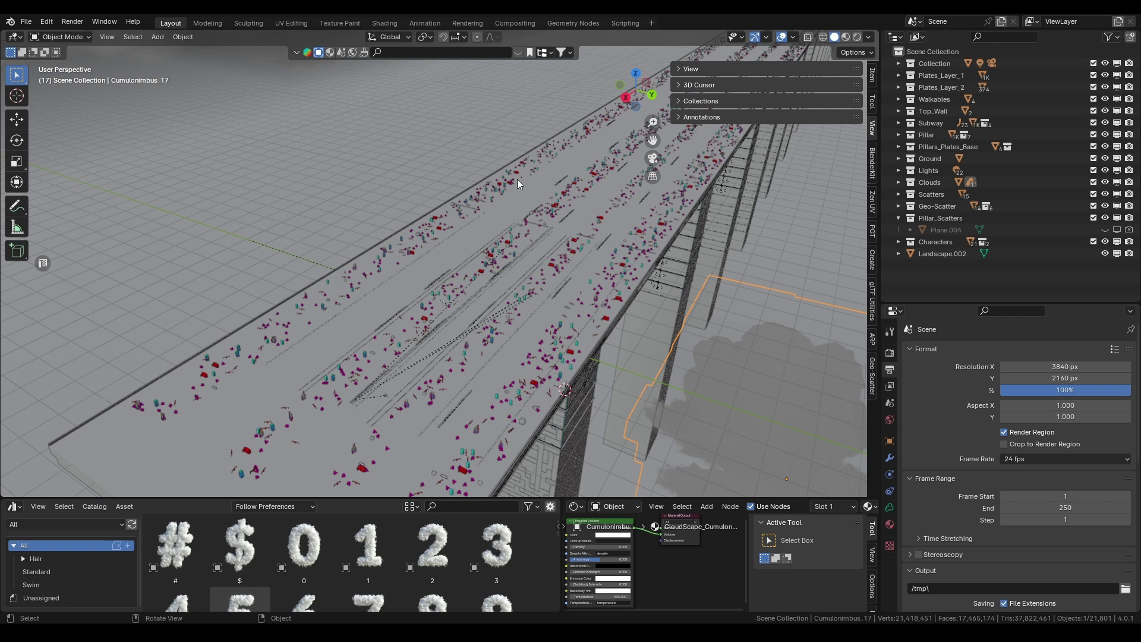
{"action": "key", "text": "KP_0"}
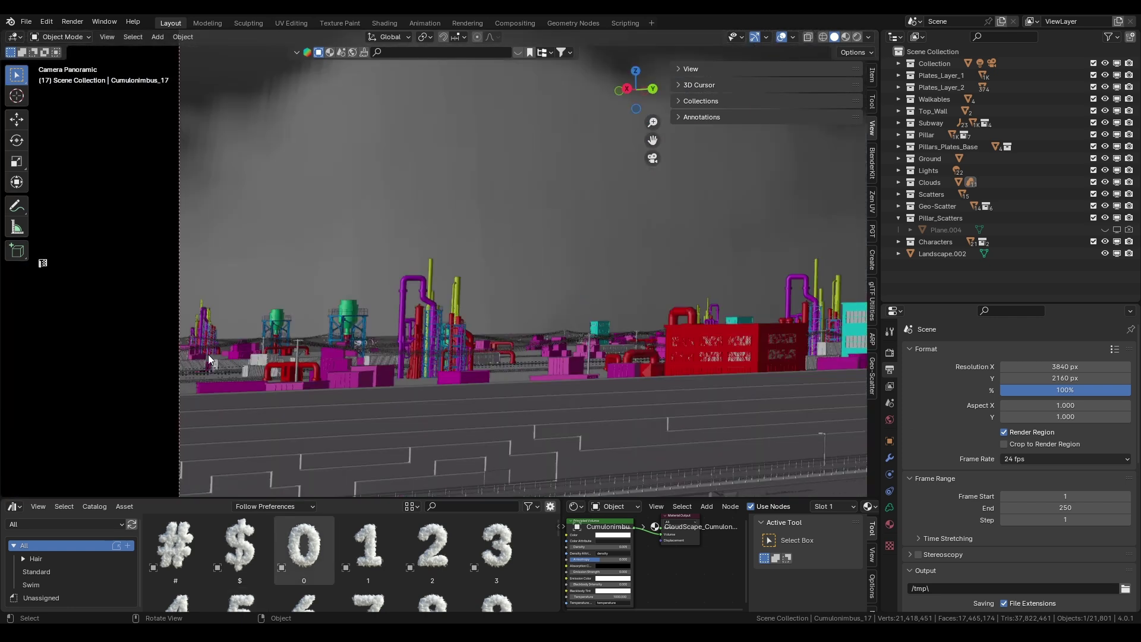
{"action": "key", "text": "KP_0"}
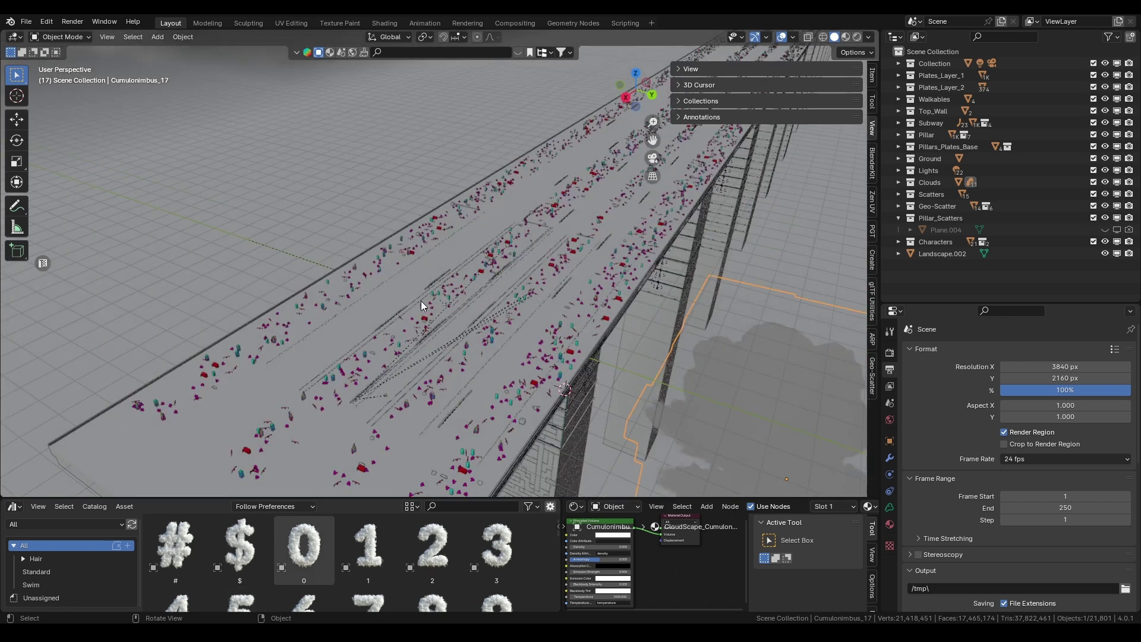
Step: Exclude the Plates_Layer_2 and Plates_Layer_1 collections from the view layer to expose the bare wall geometry
{"action": "middle_click_drag", "start_coordinate": [420, 301], "coordinate": [302, 339], "text": "shift"}
{"action": "middle_click_drag", "start_coordinate": [448, 325], "coordinate": [519, 329]}
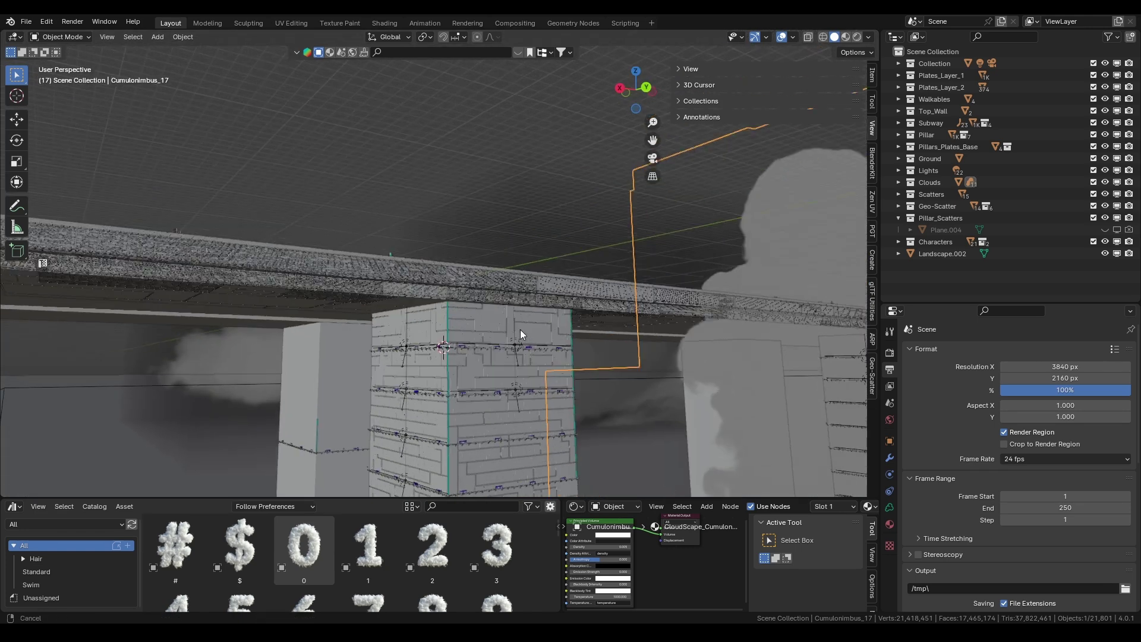
{"action": "scroll", "coordinate": [521, 325], "scroll_direction": "up", "scroll_amount": 5}
{"action": "scroll", "coordinate": [499, 322], "scroll_direction": "up", "scroll_amount": 3}
{"action": "scroll", "coordinate": [624, 349], "scroll_direction": "down", "scroll_amount": 6}
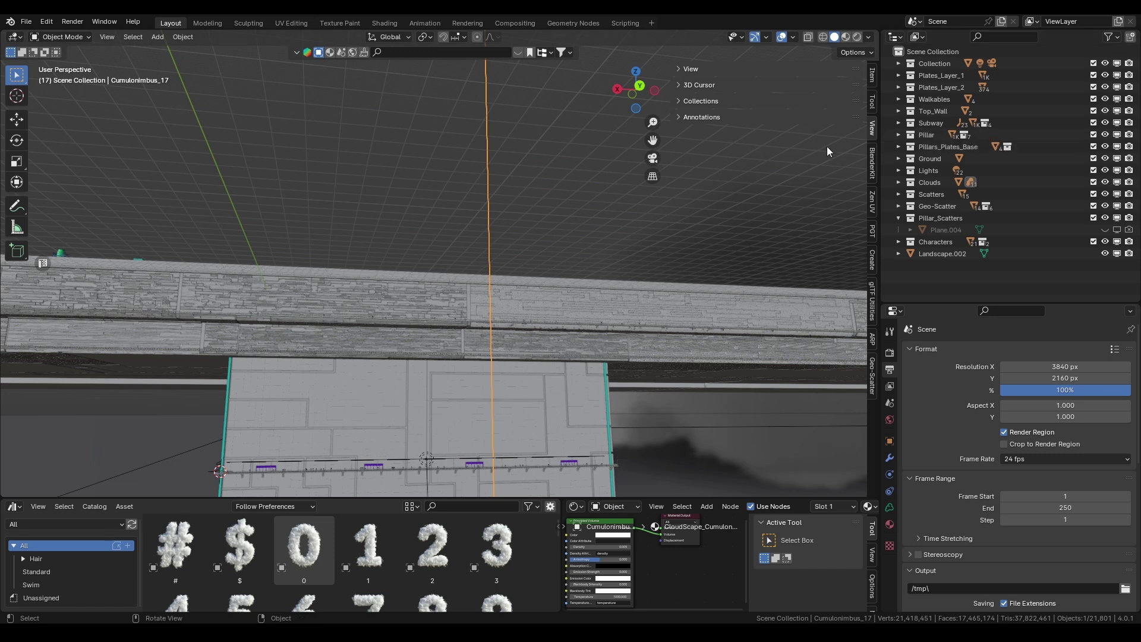
{"action": "middle_click_drag", "start_coordinate": [501, 276], "coordinate": [481, 292]}
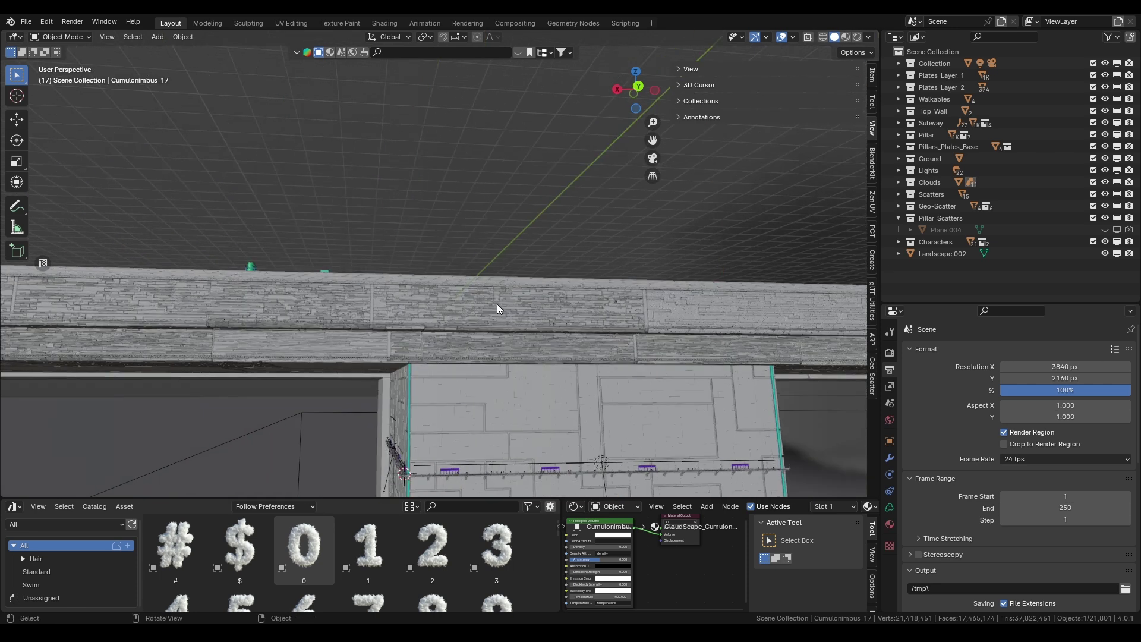
{"action": "left_click", "coordinate": [1093, 86]}
{"action": "left_click", "coordinate": [1092, 75]}
{"action": "middle_click_drag", "start_coordinate": [598, 263], "coordinate": [351, 268]}
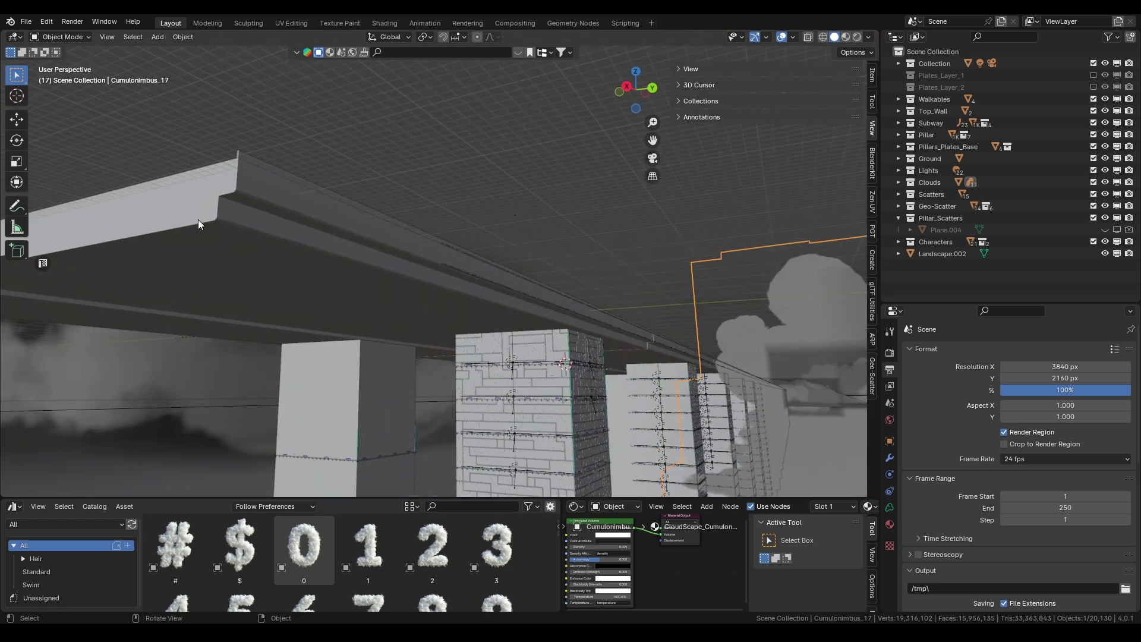
Step: Select the bare wall slab and open its mesh in Edit Mode
{"action": "middle_click_drag", "start_coordinate": [687, 287], "coordinate": [355, 331]}
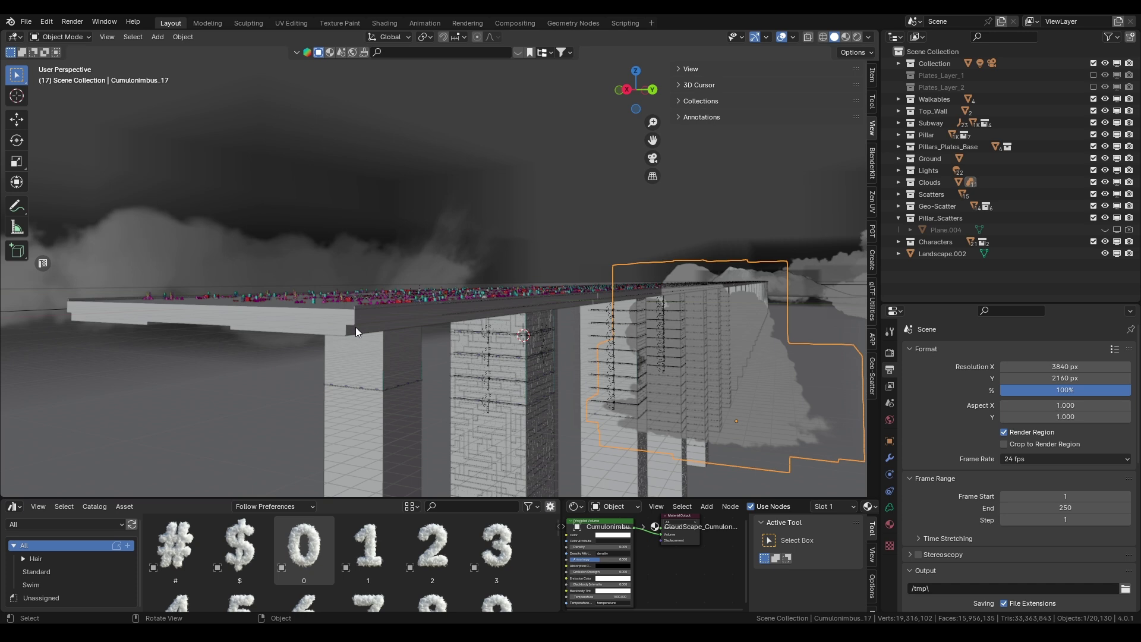
{"action": "left_click", "coordinate": [355, 327]}
{"action": "middle_click_drag", "start_coordinate": [355, 327], "coordinate": [327, 344]}
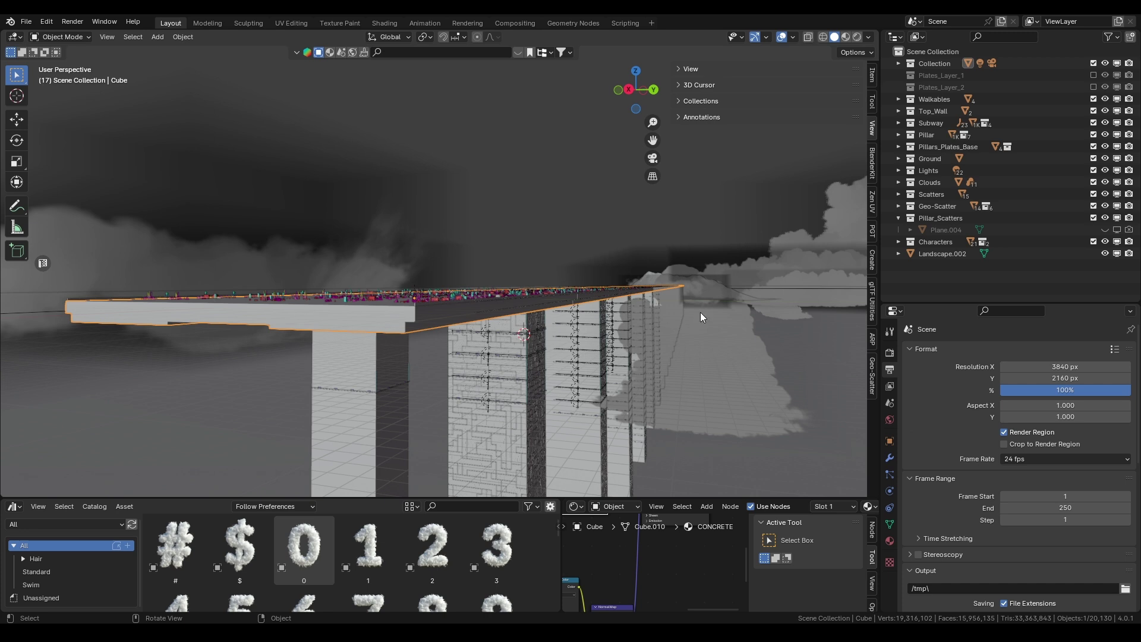
{"action": "middle_click_drag", "start_coordinate": [583, 325], "coordinate": [642, 282]}
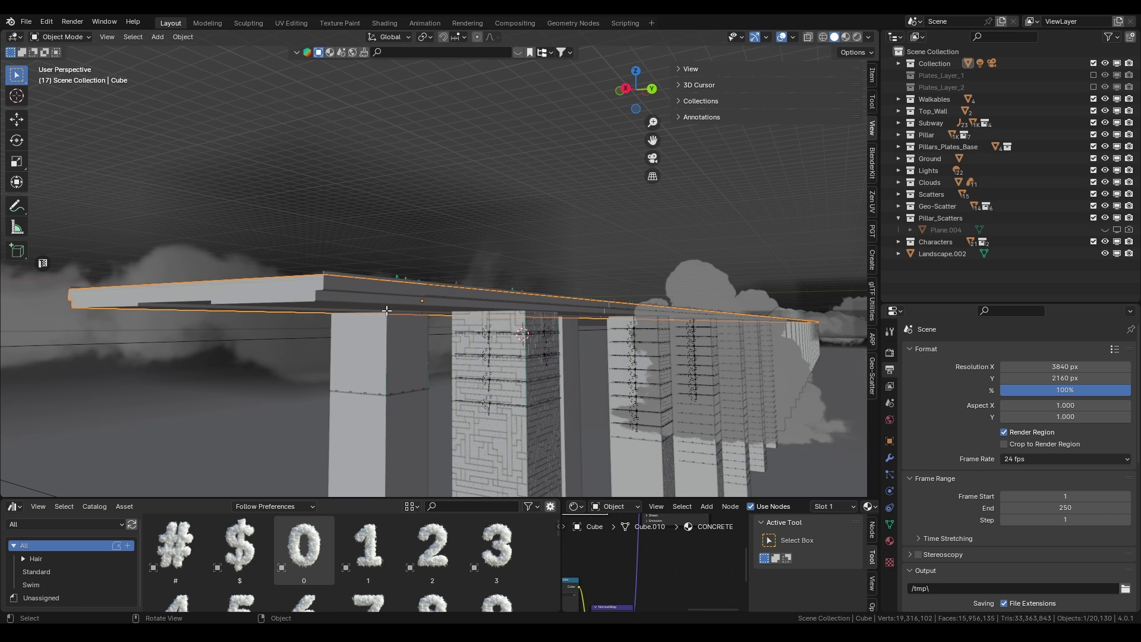
{"action": "key", "text": "Tab"}
Step: Examine the wall mesh's stepped edge profile, flat underside and top surface from several angles
{"action": "middle_click_drag", "start_coordinate": [645, 315], "coordinate": [693, 269]}
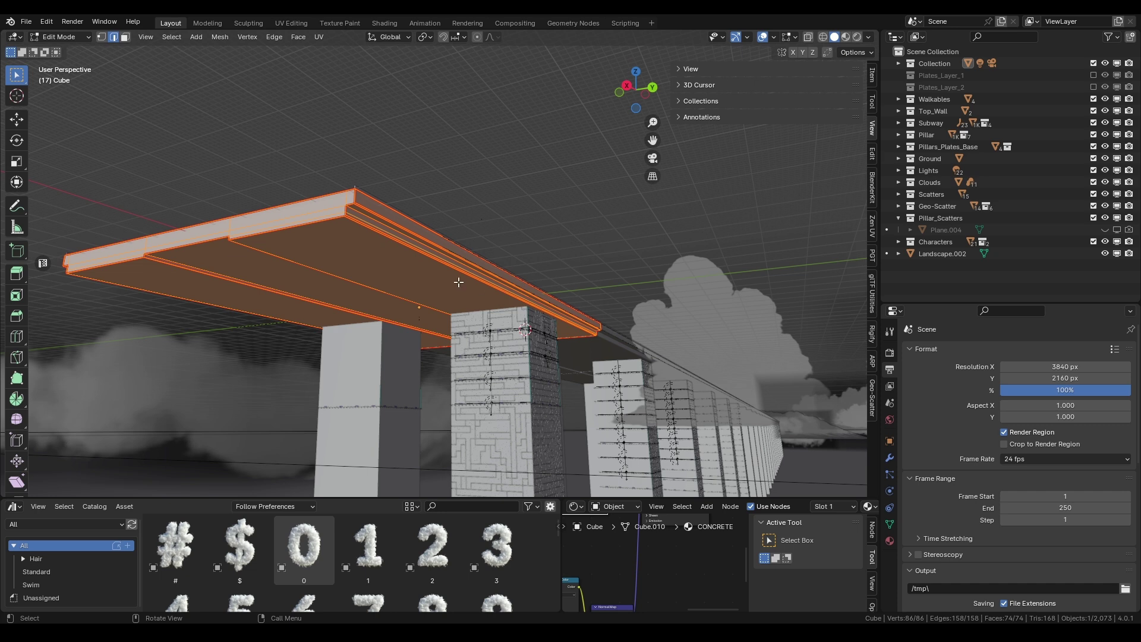
{"action": "middle_click_drag", "start_coordinate": [435, 285], "coordinate": [212, 275]}
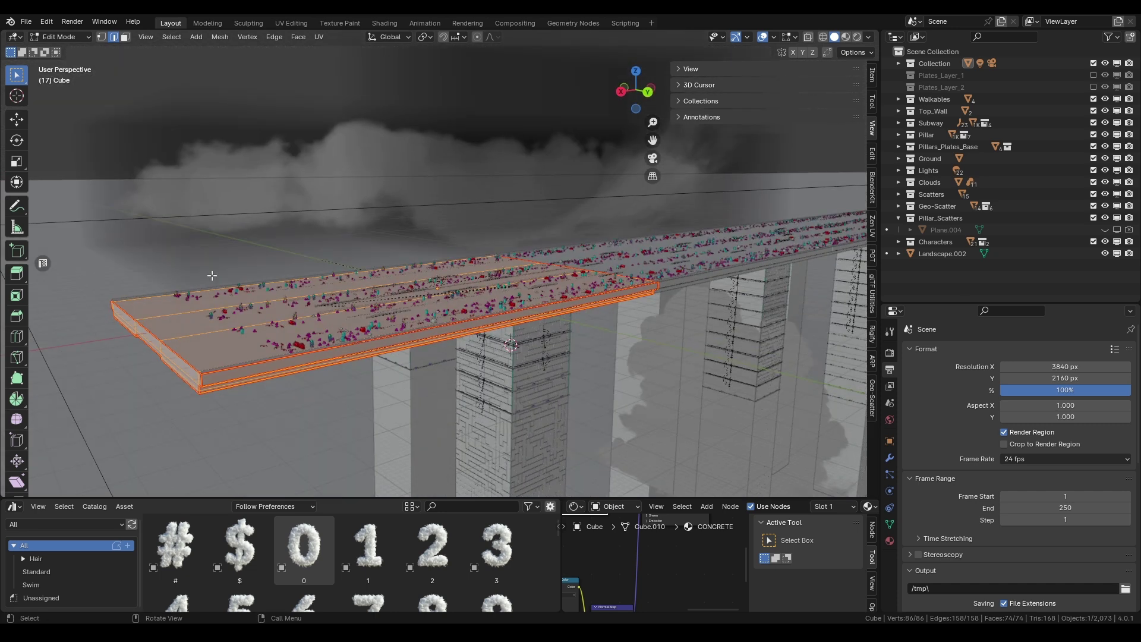
{"action": "middle_click_drag", "start_coordinate": [406, 301], "coordinate": [422, 247]}
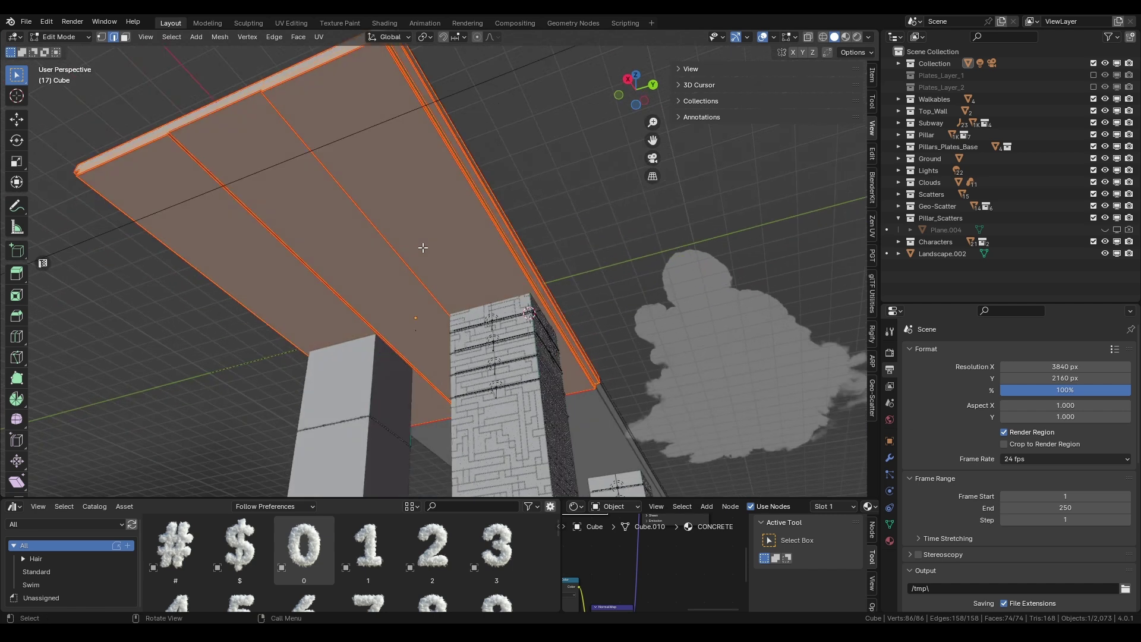
{"action": "scroll", "coordinate": [494, 285], "scroll_direction": "down", "scroll_amount": 3}
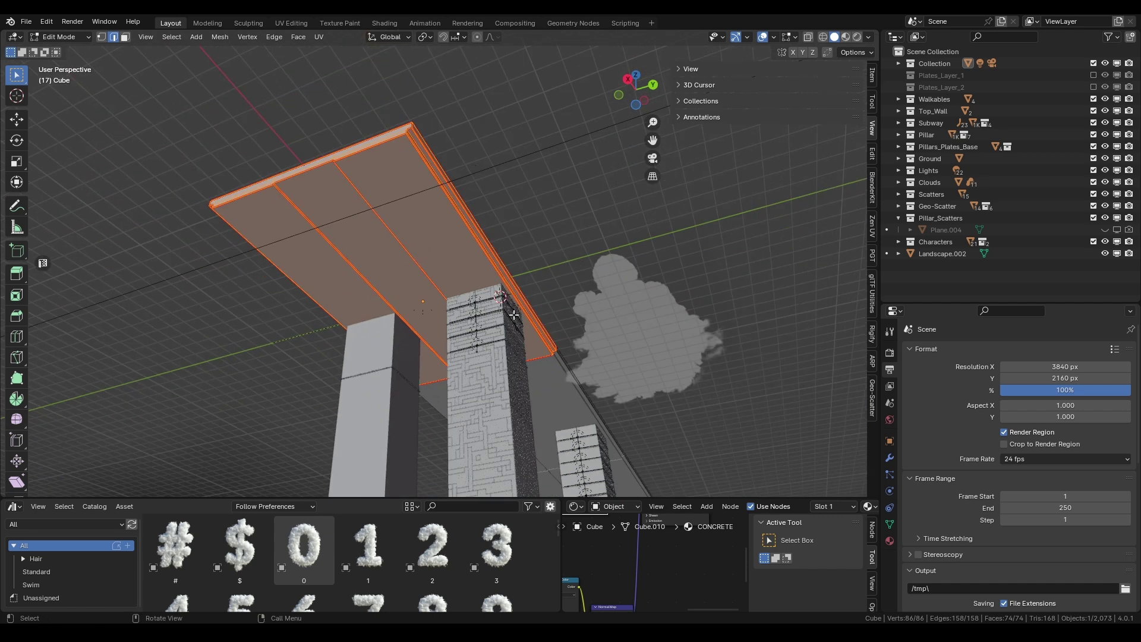
{"action": "middle_click_drag", "start_coordinate": [564, 407], "coordinate": [315, 255]}
{"action": "scroll", "coordinate": [303, 256], "scroll_direction": "down", "scroll_amount": 1}
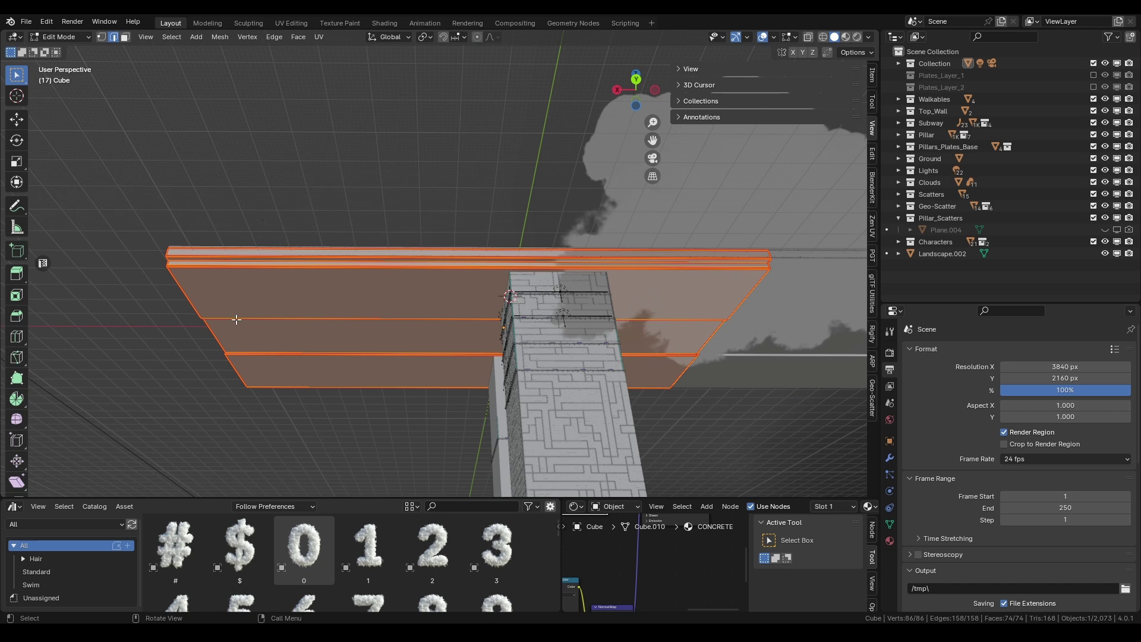
{"action": "scroll", "coordinate": [19, 393], "scroll_direction": "down", "scroll_amount": 1}
Step: Annotate three long vertical division lines across the wall's front edge and return to Object Mode
{"action": "left_click", "coordinate": [17, 185]}
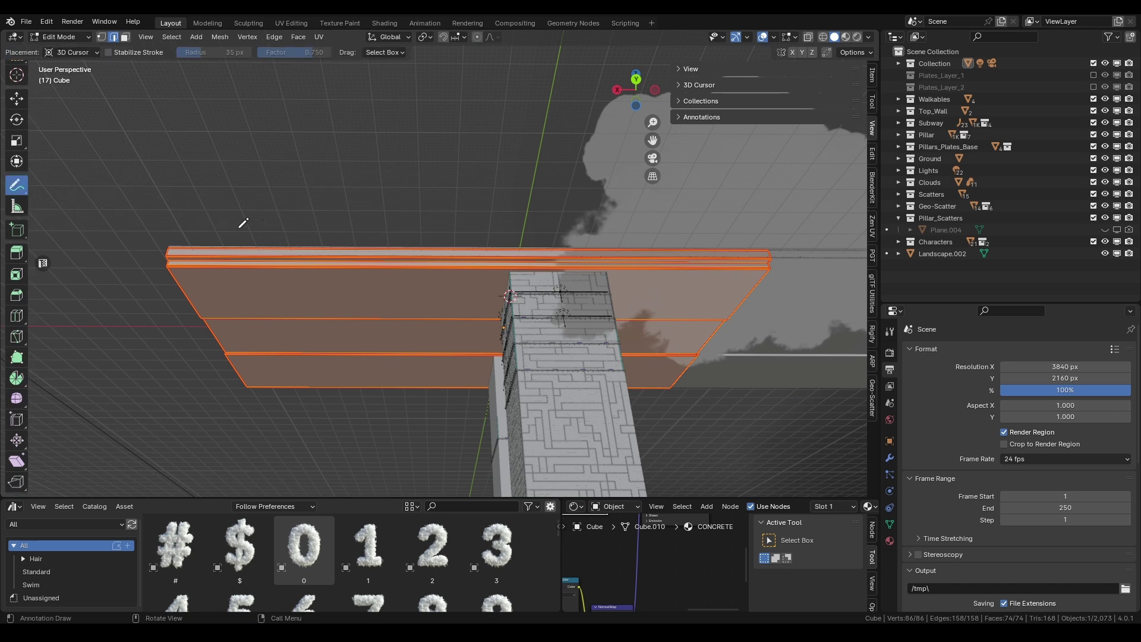
{"action": "left_click_drag", "start_coordinate": [291, 204], "coordinate": [282, 341]}
{"action": "left_click_drag", "start_coordinate": [477, 208], "coordinate": [483, 319]}
{"action": "left_click_drag", "start_coordinate": [651, 198], "coordinate": [660, 320]}
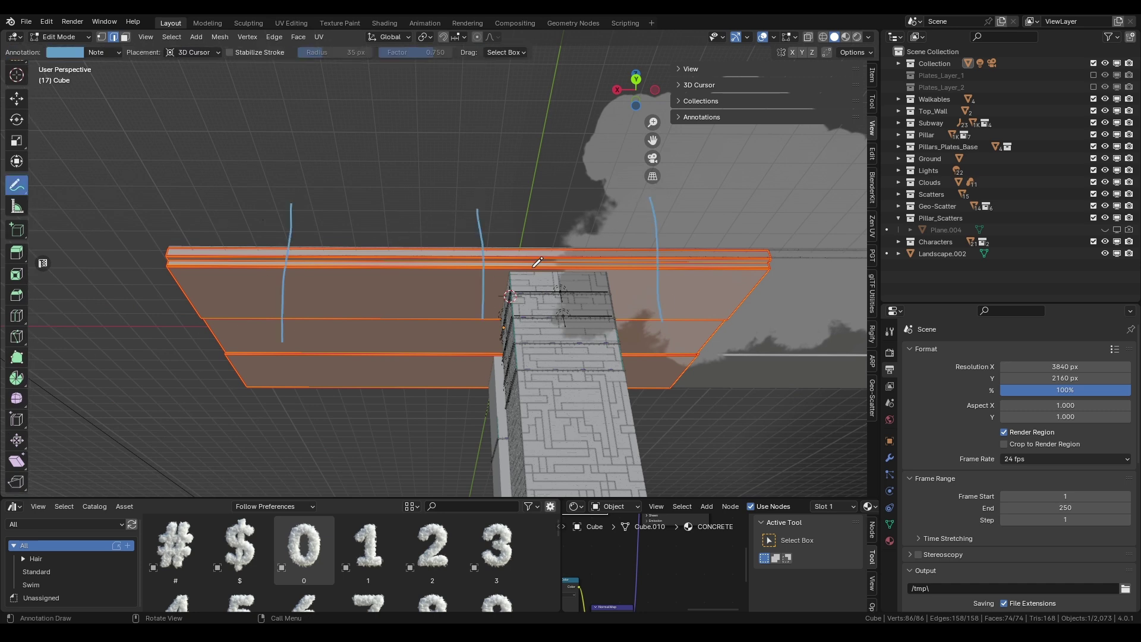
{"action": "middle_click_drag", "start_coordinate": [578, 291], "coordinate": [57, 59]}
{"action": "left_click", "coordinate": [59, 36]}
{"action": "left_click", "coordinate": [55, 46]}
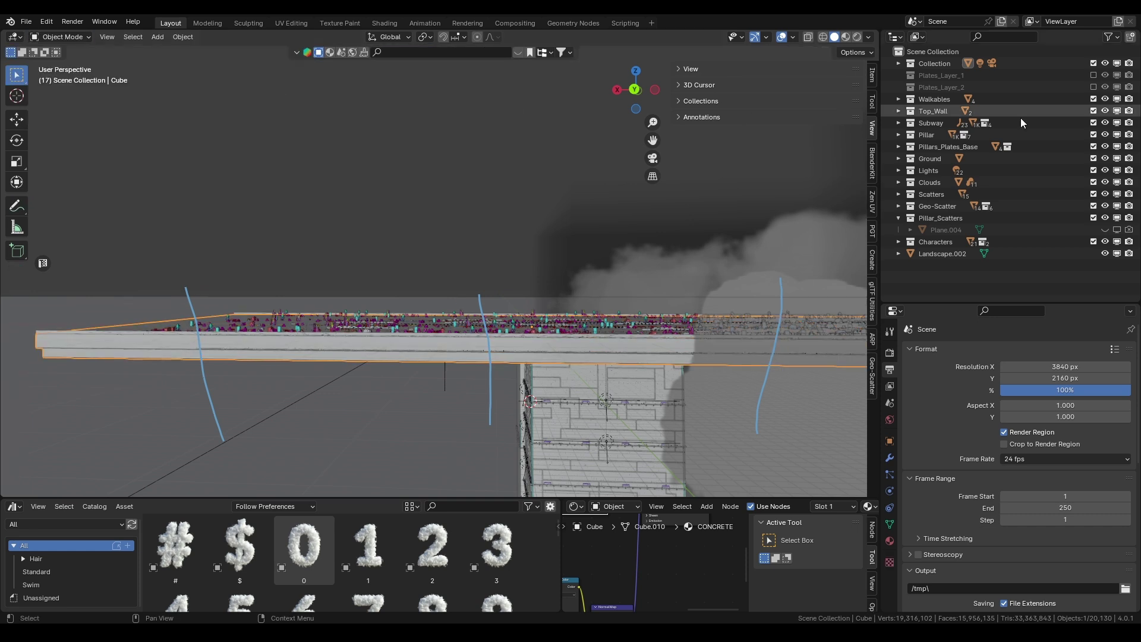
Step: Include the Plates_Layer_1 collection in the view layer again and inspect its plates along the wall's edge
{"action": "left_click", "coordinate": [1093, 75]}
{"action": "middle_click_drag", "start_coordinate": [674, 230], "coordinate": [486, 283]}
{"action": "scroll", "coordinate": [424, 267], "scroll_direction": "up", "scroll_amount": 3}
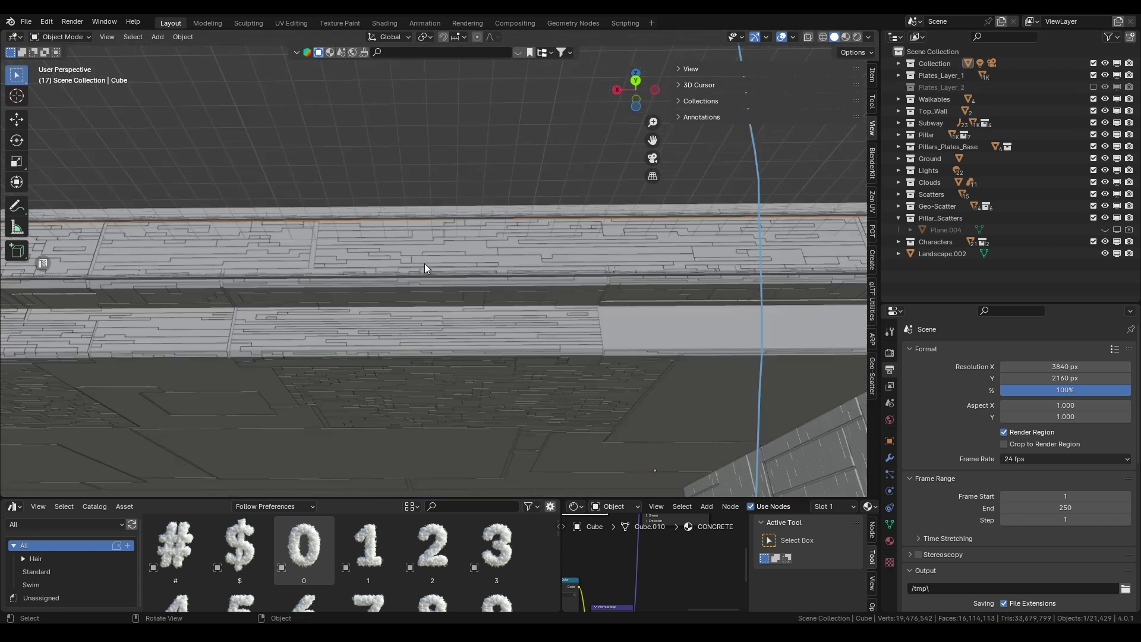
{"action": "middle_click_drag", "start_coordinate": [475, 230], "coordinate": [443, 309]}
Step: Annotate three shorter vertical lines across the wall's edge above the pillar to mark smaller plate subdivisions
{"action": "left_click", "coordinate": [16, 228]}
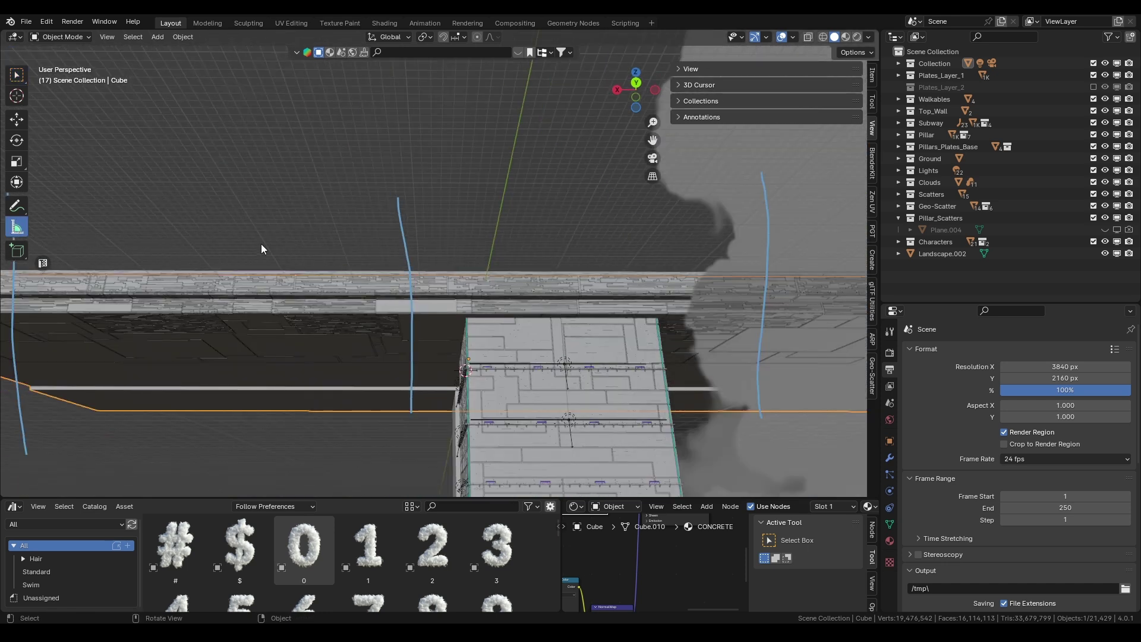
{"action": "left_click", "coordinate": [17, 206]}
{"action": "left_click_drag", "start_coordinate": [469, 264], "coordinate": [469, 324]}
{"action": "left_click_drag", "start_coordinate": [523, 249], "coordinate": [529, 311]}
{"action": "left_click_drag", "start_coordinate": [592, 253], "coordinate": [594, 303]}
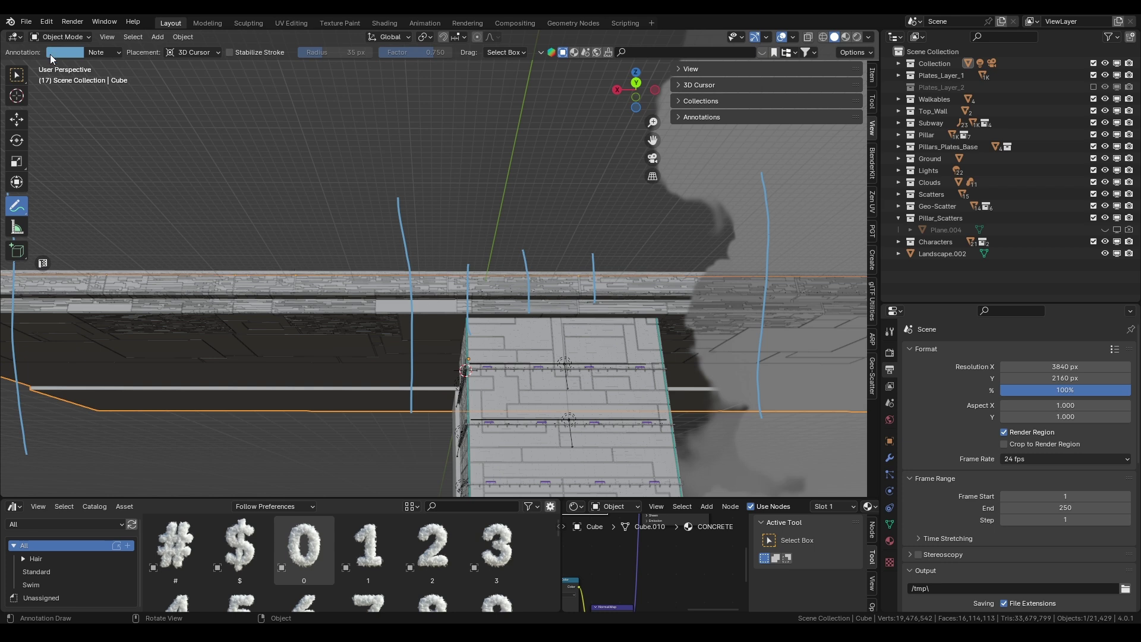
{"action": "left_click", "coordinate": [51, 38]}
{"action": "left_click", "coordinate": [51, 38]}
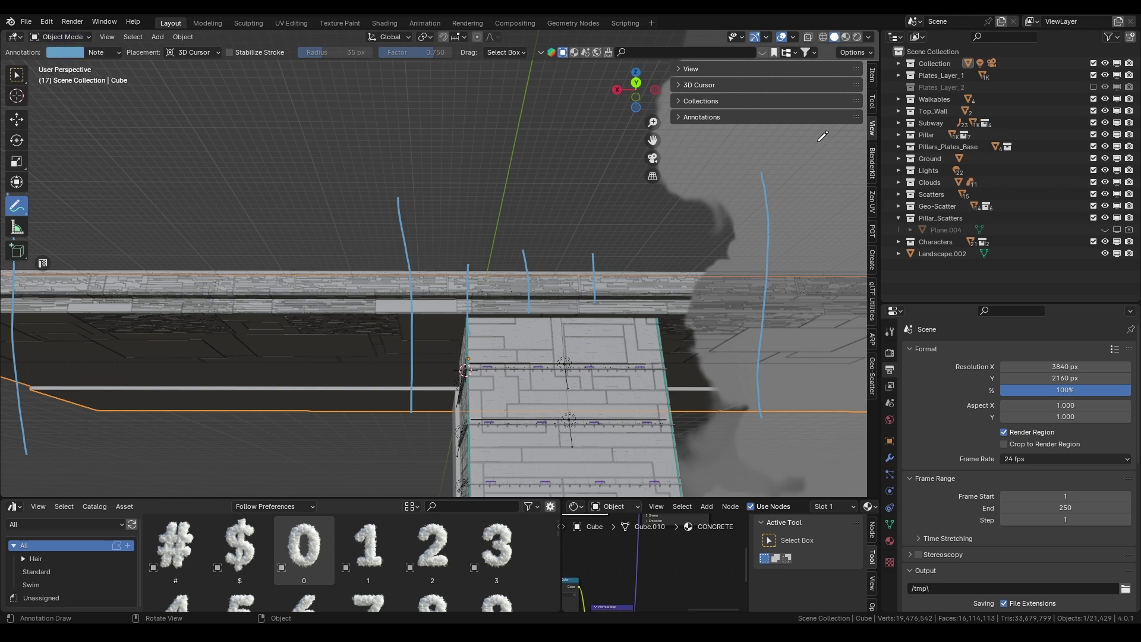
Step: Include the Plates_Layer_2 collection in the view layer again and remove the annotation lines
{"action": "left_click", "coordinate": [1092, 88]}
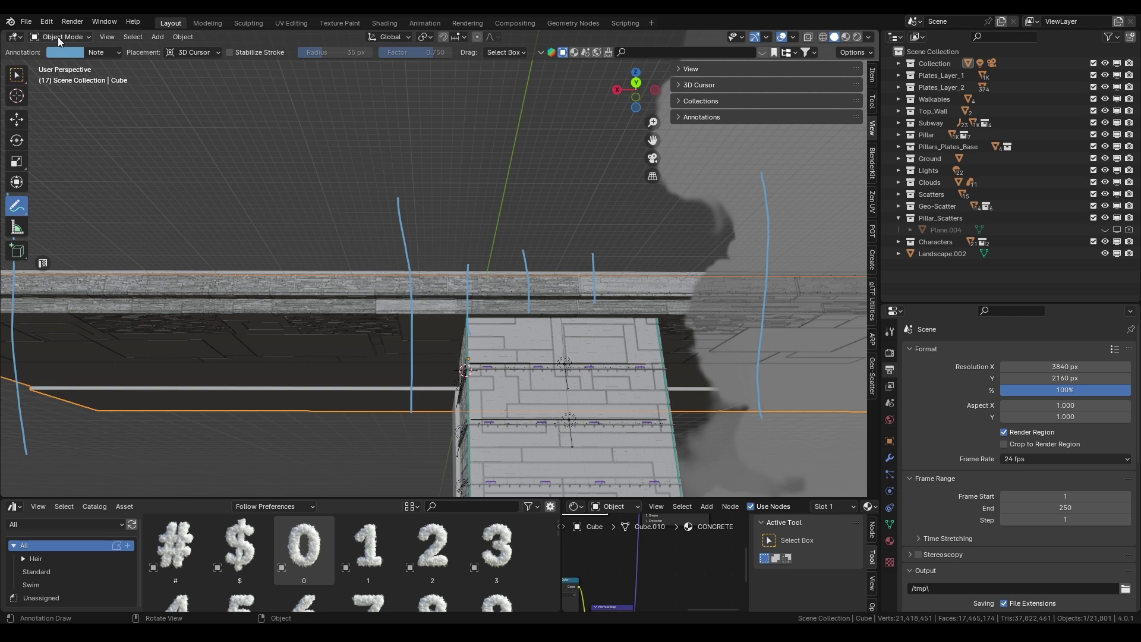
{"action": "scroll", "coordinate": [369, 280], "scroll_direction": "up", "scroll_amount": 10}
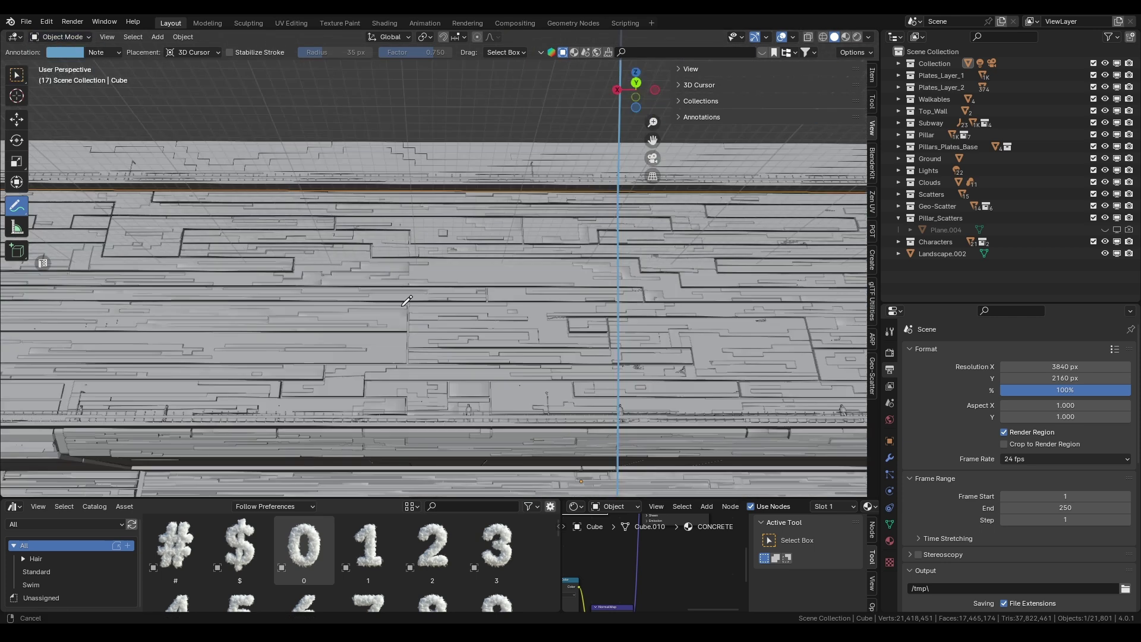
{"action": "scroll", "coordinate": [500, 319], "scroll_direction": "down", "scroll_amount": 3, "text": "shift"}
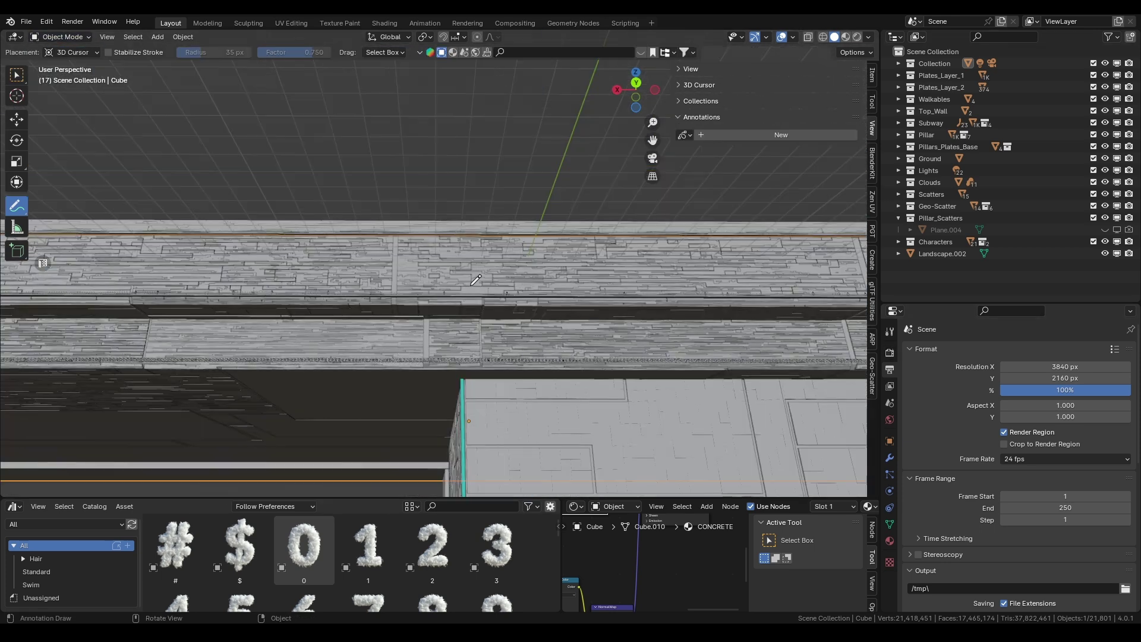
Step: Switch back to the Select Box tool and examine the layered plate detail along the wall's side up close
{"action": "middle_click_drag", "start_coordinate": [178, 237], "coordinate": [71, 128]}
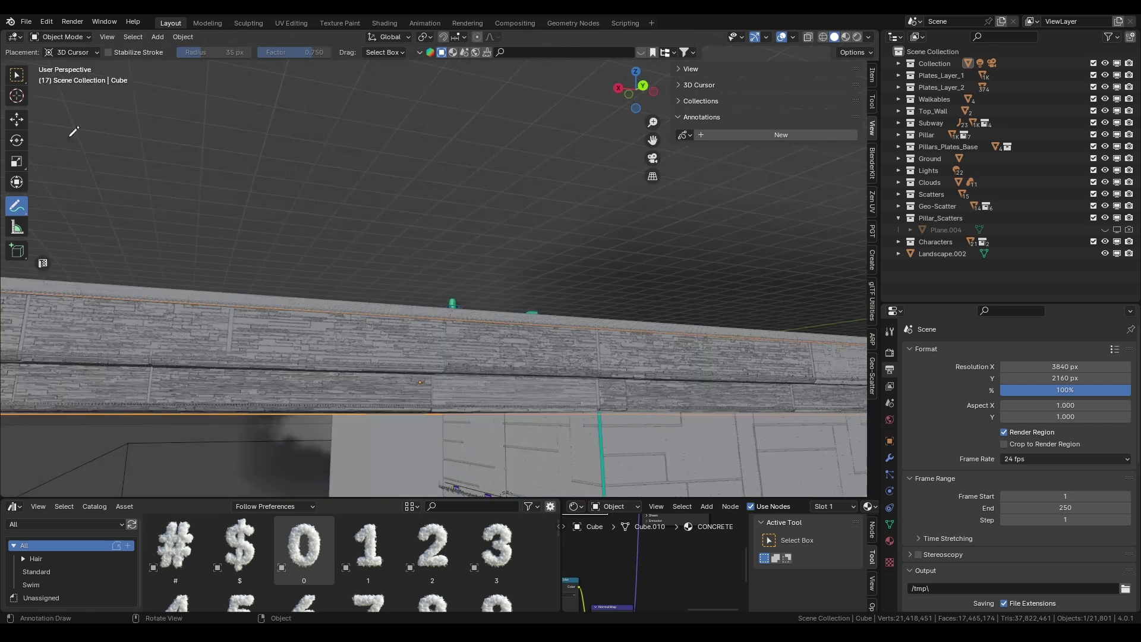
{"action": "left_click", "coordinate": [18, 73]}
{"action": "middle_click_drag", "start_coordinate": [455, 220], "coordinate": [423, 284]}
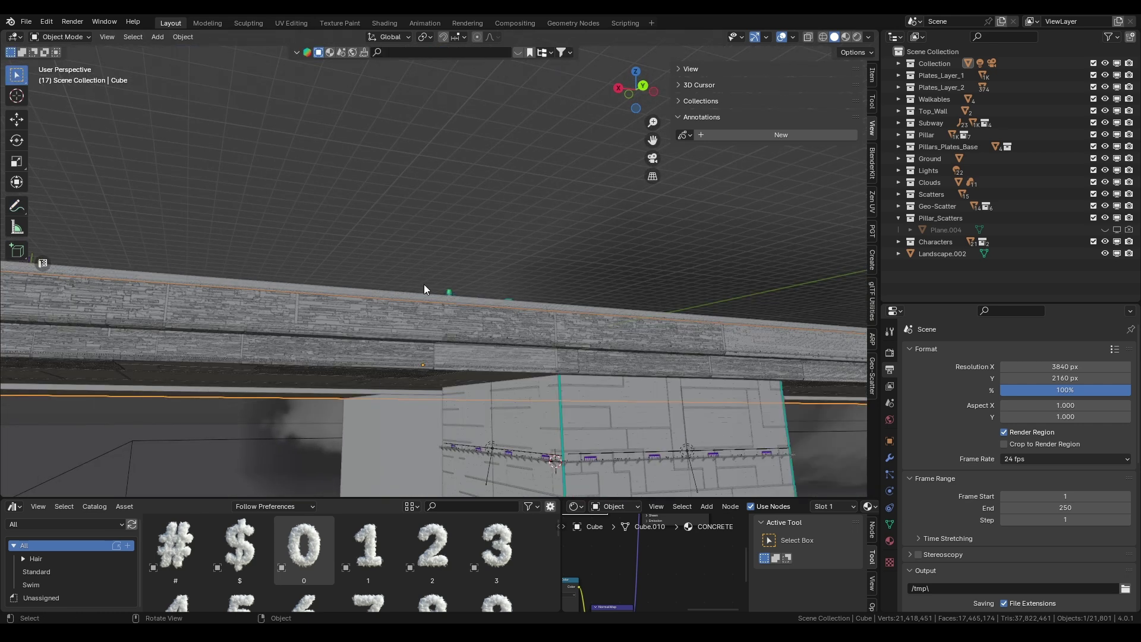
{"action": "middle_click_drag", "start_coordinate": [579, 289], "coordinate": [379, 315]}
{"action": "middle_click_drag", "start_coordinate": [303, 294], "coordinate": [463, 269]}
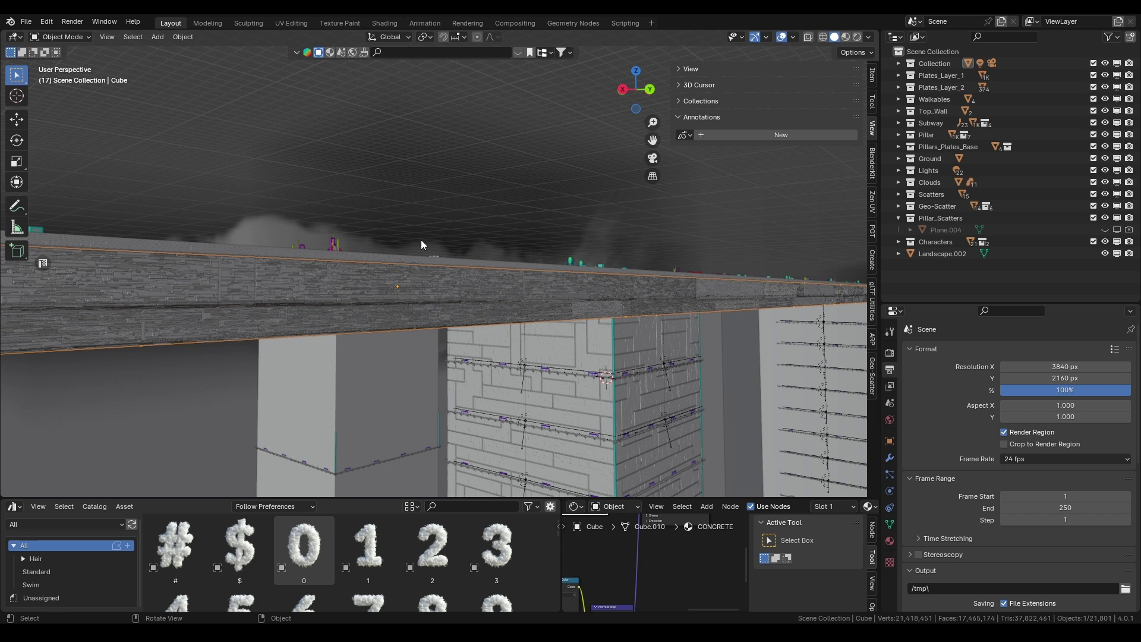
{"action": "middle_click_drag", "start_coordinate": [391, 290], "coordinate": [327, 286]}
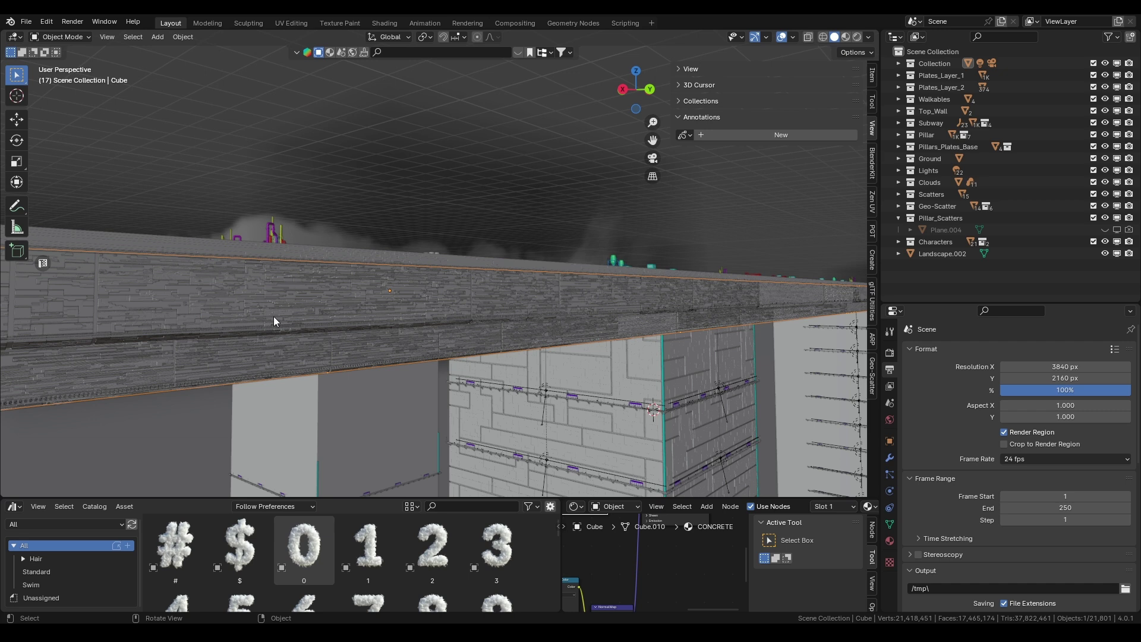
{"action": "scroll", "coordinate": [267, 305], "scroll_direction": "up", "scroll_amount": 2}
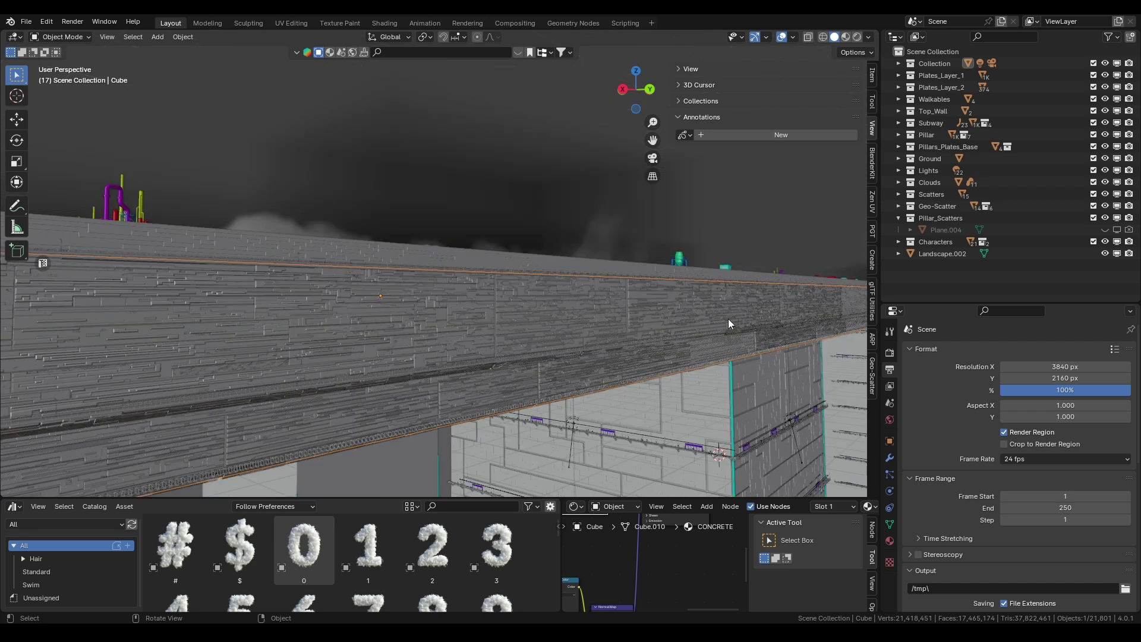
{"action": "scroll", "coordinate": [376, 340], "scroll_direction": "up", "scroll_amount": 5}
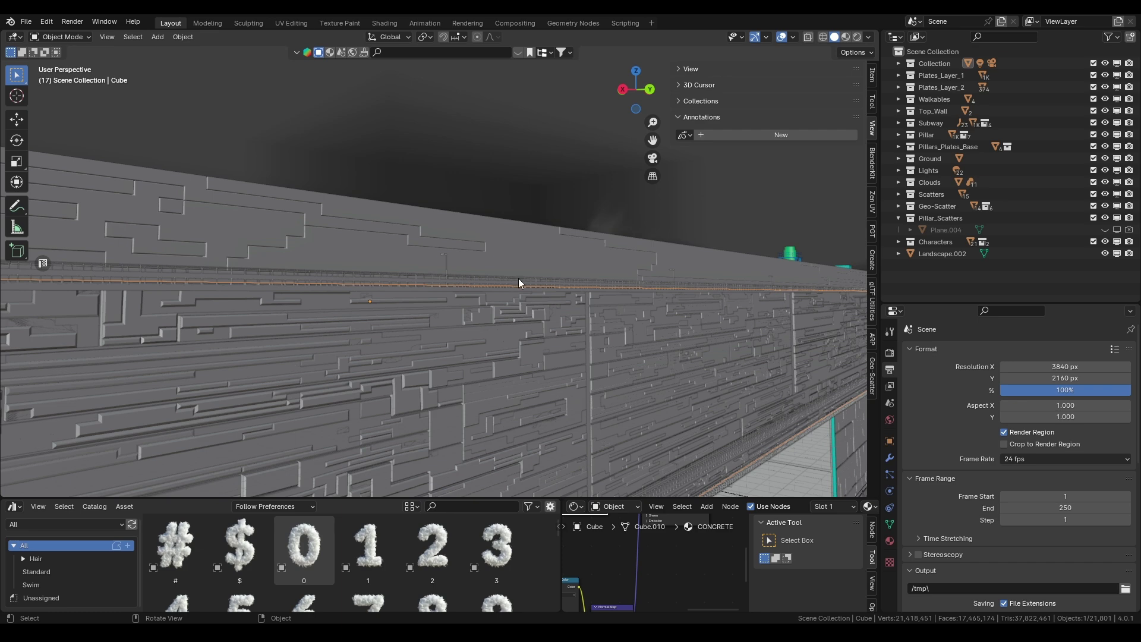
{"action": "scroll", "coordinate": [384, 238], "scroll_direction": "down", "scroll_amount": 3}
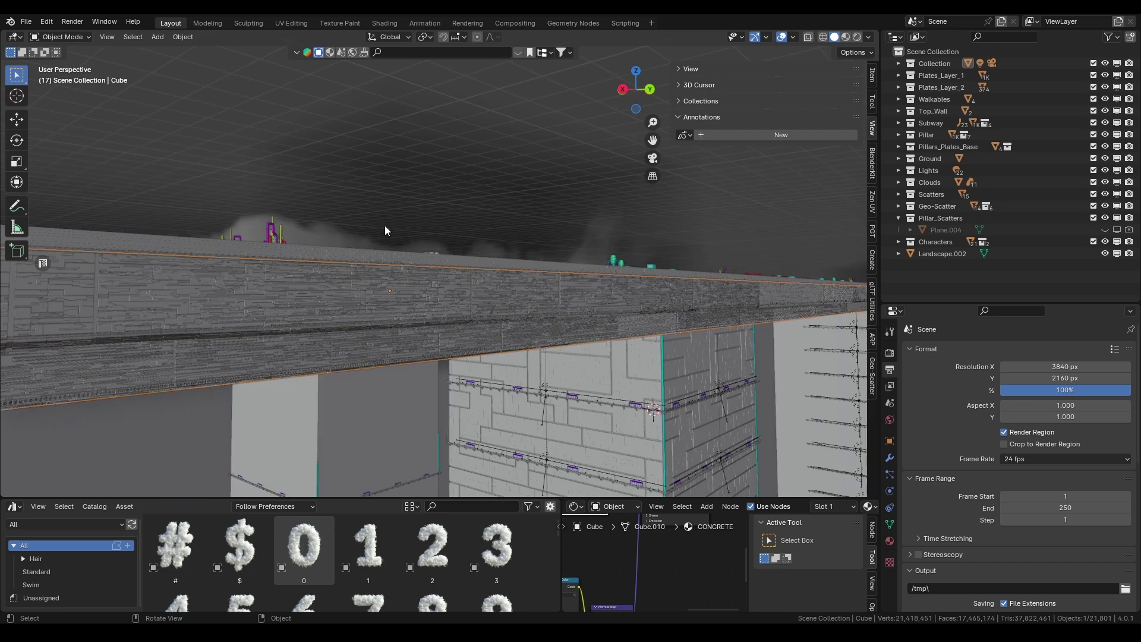
Step: Examine the plated pillar beneath the wall, including its panel pattern and horizontal walkways
{"action": "middle_click_drag", "start_coordinate": [384, 226], "coordinate": [426, 301], "text": "shift"}
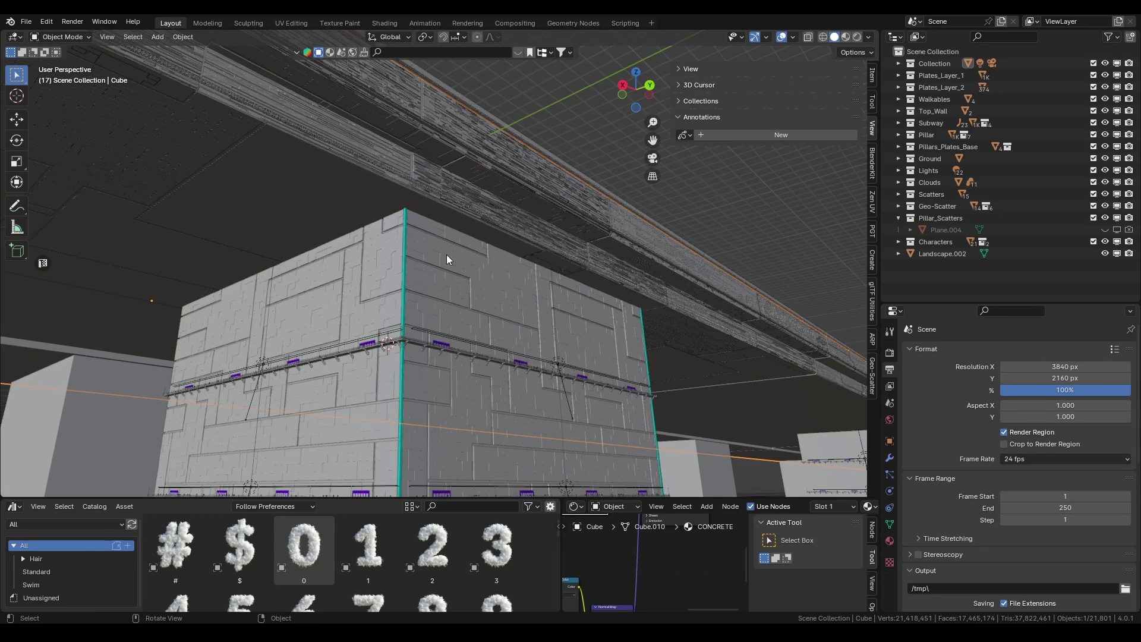
{"action": "middle_click_drag", "start_coordinate": [476, 280], "coordinate": [450, 326]}
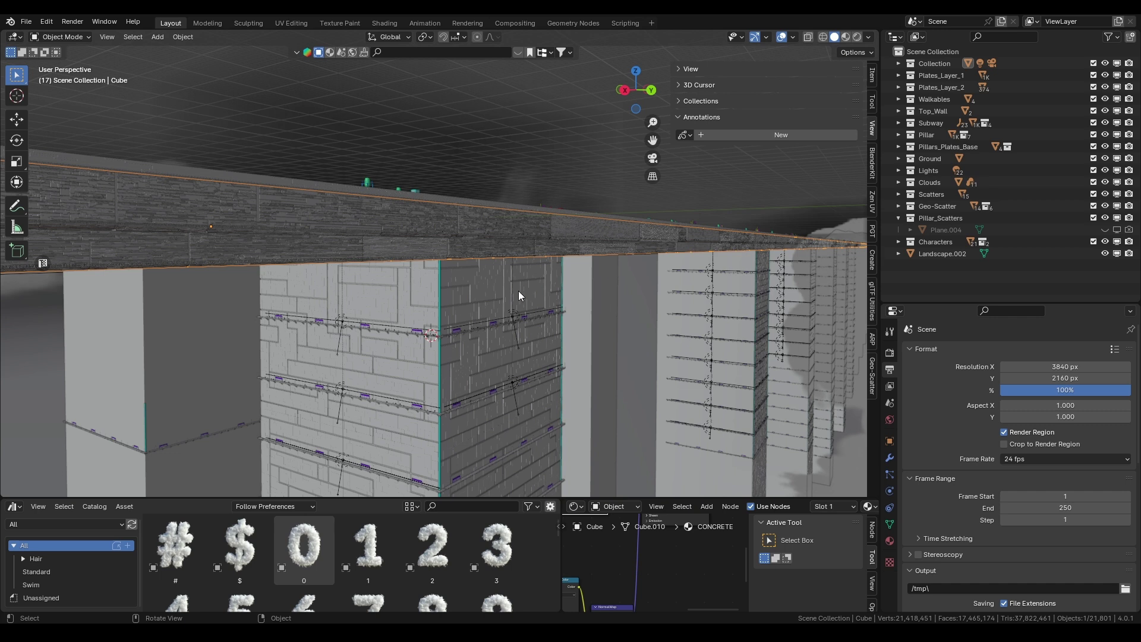
{"action": "middle_click_drag", "start_coordinate": [518, 291], "coordinate": [440, 308], "text": "ctrl"}
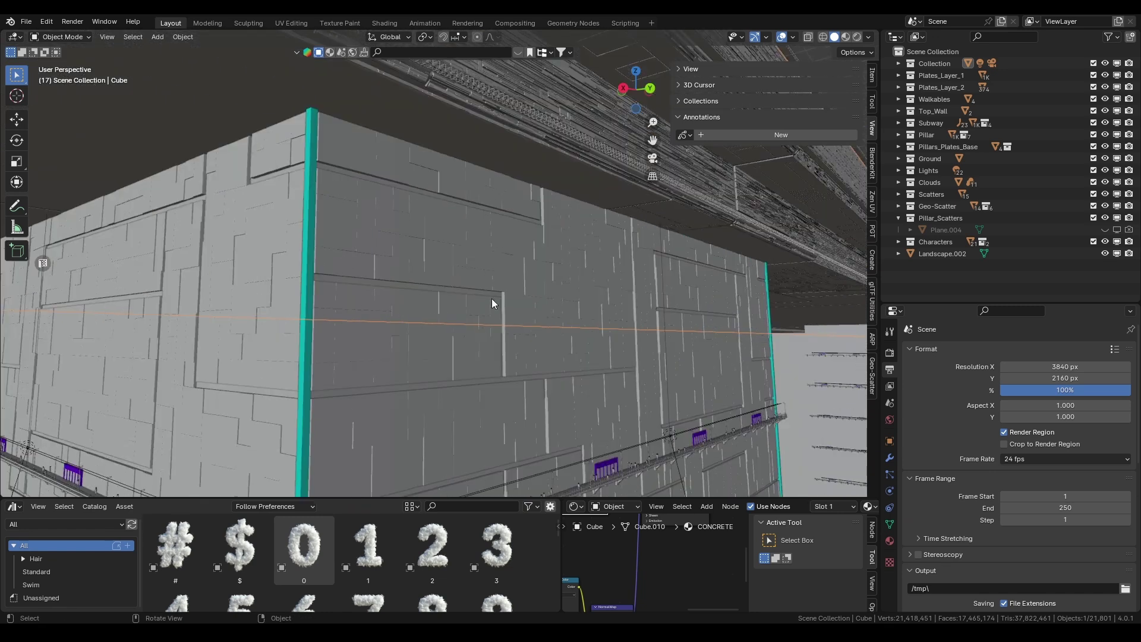
{"action": "middle_click_drag", "start_coordinate": [358, 274], "coordinate": [462, 362], "text": "ctrl"}
{"action": "middle_click_drag", "start_coordinate": [369, 305], "coordinate": [431, 262], "text": "ctrl"}
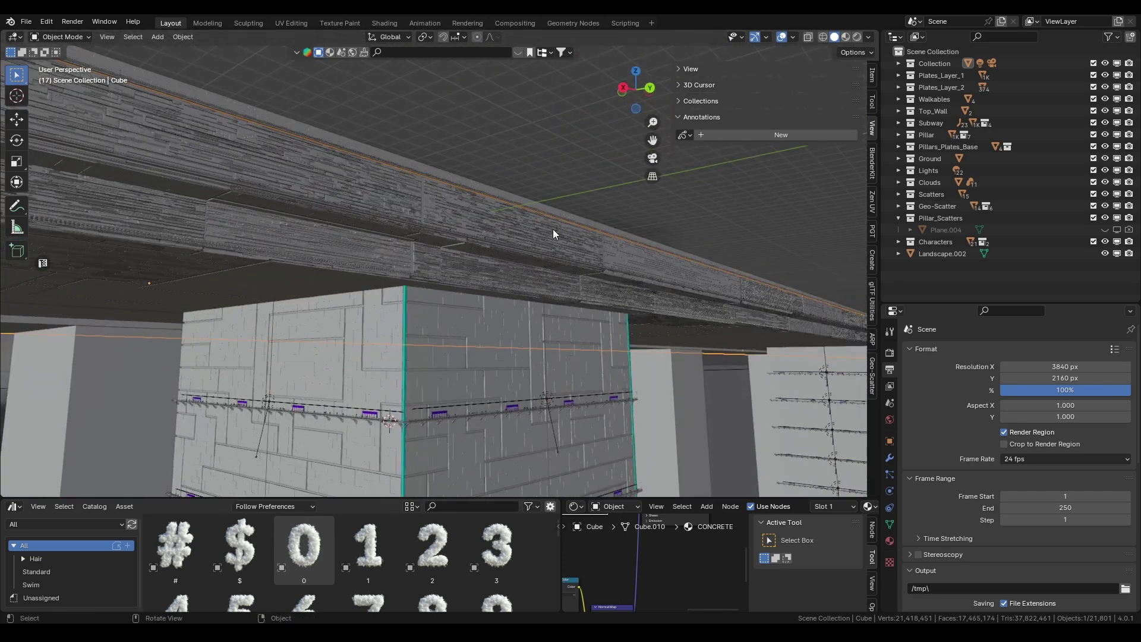
Step: Compare the scattered buildings on top of the wall with the detailed and distant pillars underneath
{"action": "middle_click_drag", "start_coordinate": [552, 233], "coordinate": [314, 194], "text": "ctrl"}
{"action": "middle_click_drag", "start_coordinate": [403, 218], "coordinate": [341, 271], "text": "ctrl"}
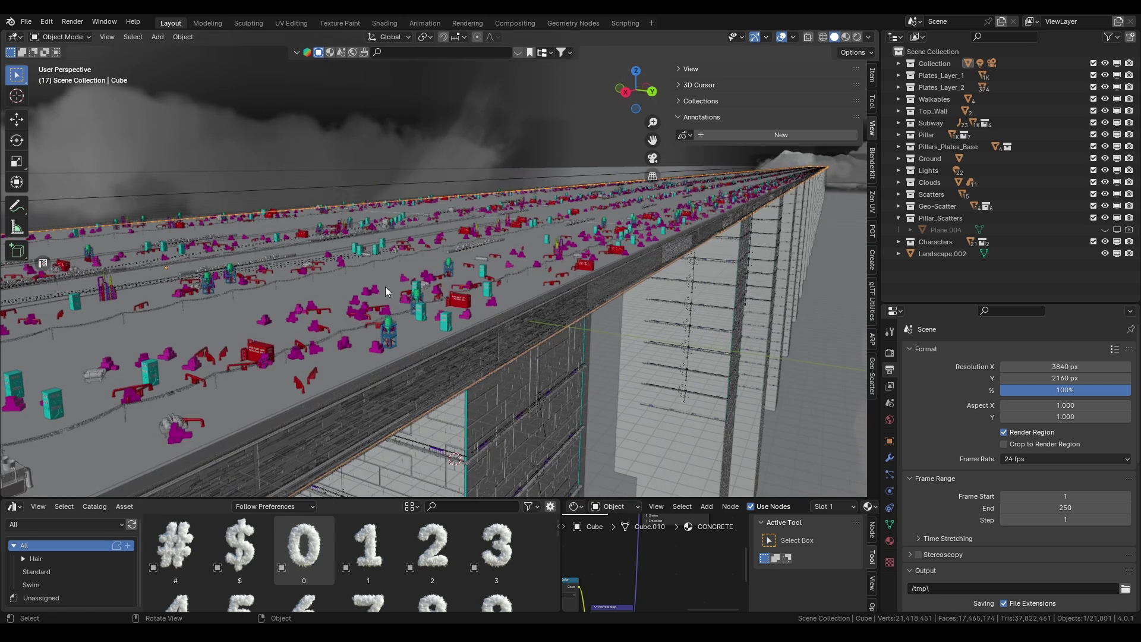
{"action": "middle_click_drag", "start_coordinate": [422, 301], "coordinate": [284, 198], "text": "ctrl"}
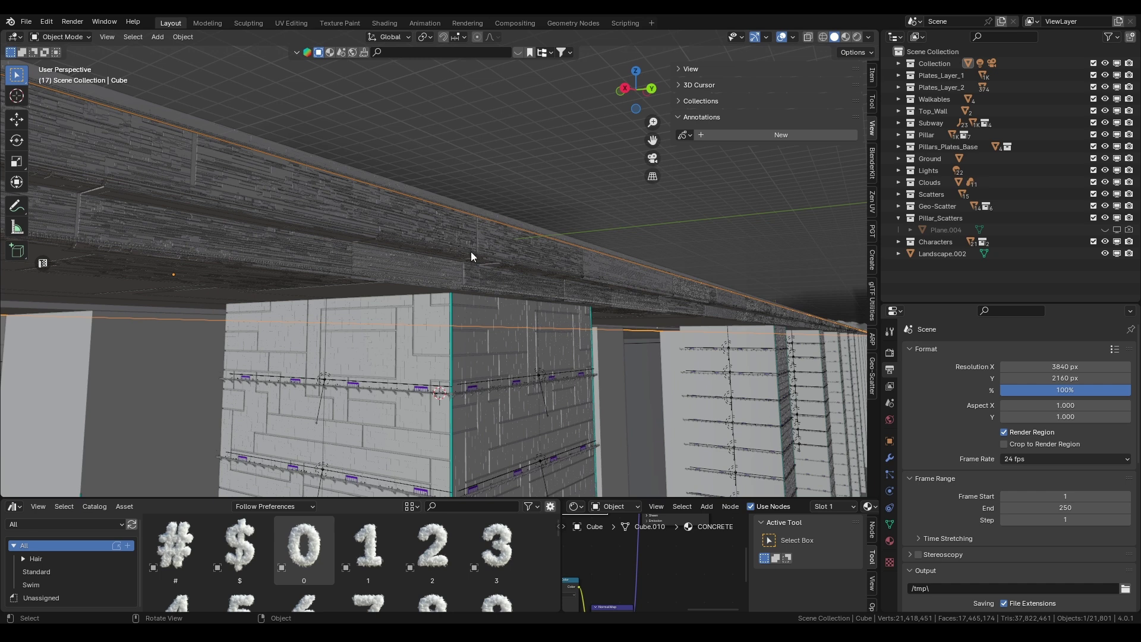
{"action": "middle_click_drag", "start_coordinate": [552, 321], "coordinate": [416, 242], "text": "ctrl"}
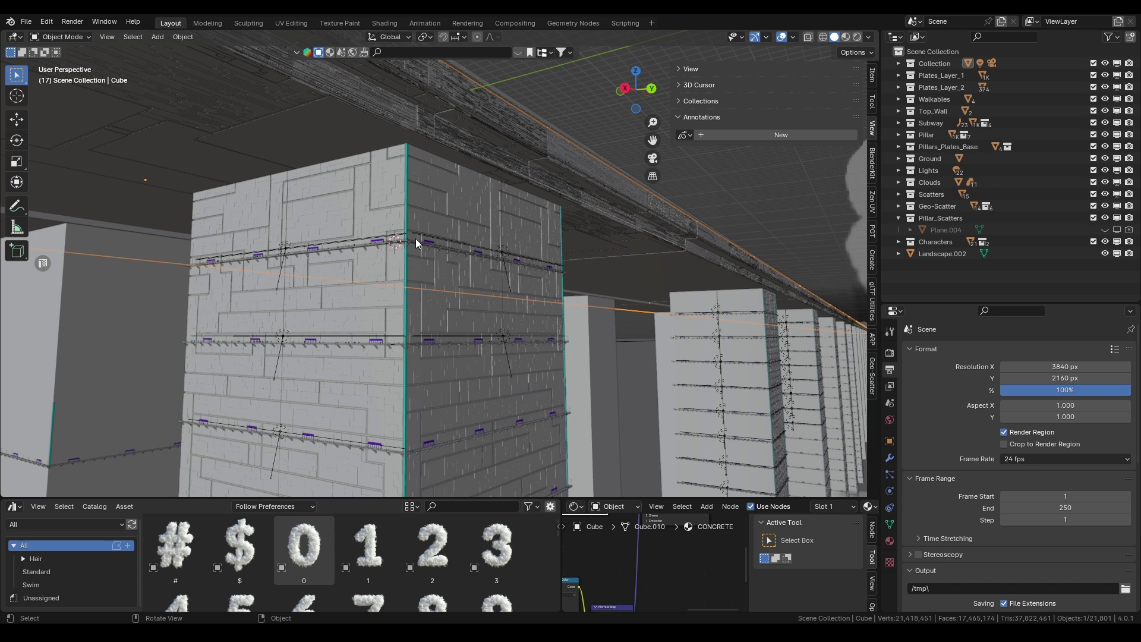
{"action": "scroll", "coordinate": [416, 241], "scroll_direction": "up", "scroll_amount": 10}
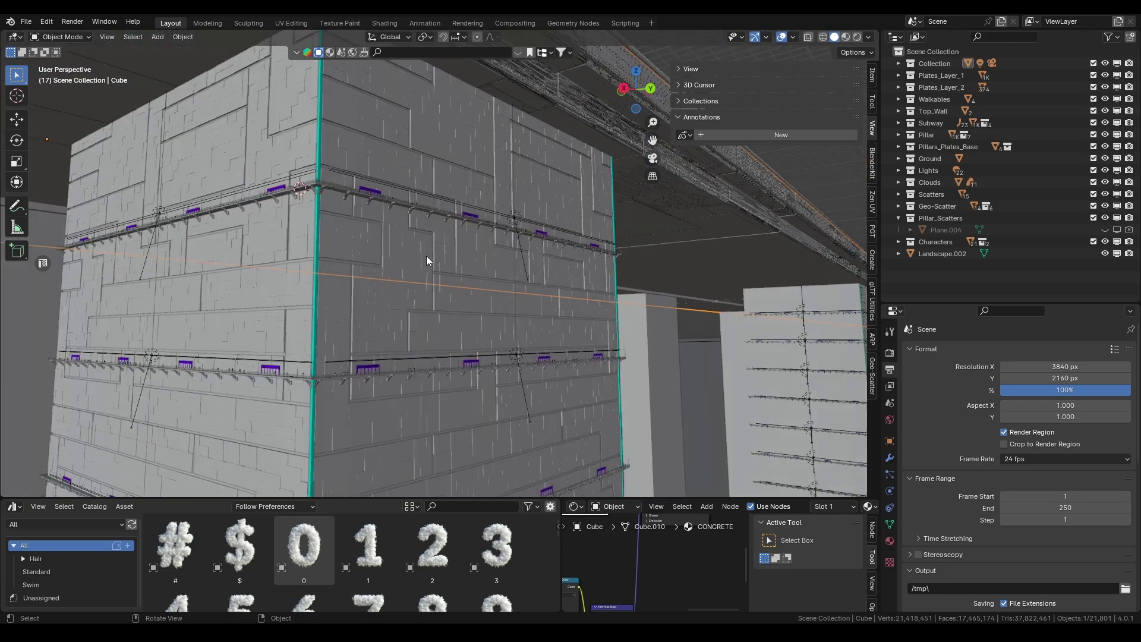
{"action": "scroll", "coordinate": [426, 255], "scroll_direction": "down", "scroll_amount": 5}
{"action": "scroll", "coordinate": [358, 320], "scroll_direction": "down", "scroll_amount": 2}
{"action": "scroll", "coordinate": [410, 274], "scroll_direction": "down", "scroll_amount": 2}
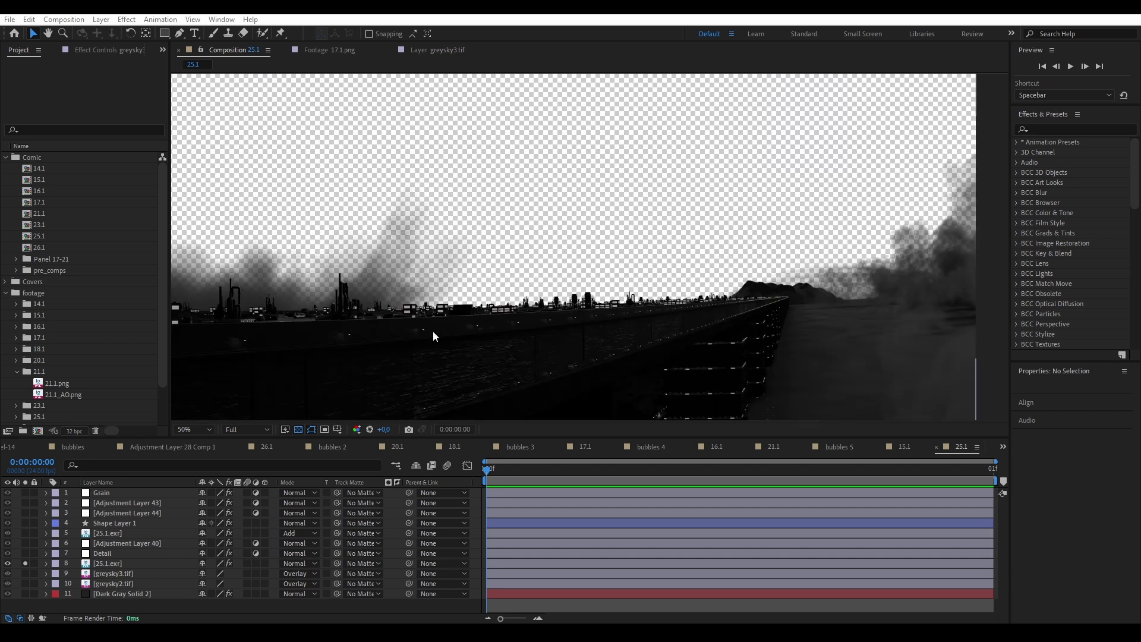
Step: Switch to After Effects and take a closer look at the wall's edge and pillars in composition 25.1
{"action": "scroll", "coordinate": [432, 330], "scroll_direction": "up", "scroll_amount": 2}
{"action": "left_click_drag", "start_coordinate": [557, 244], "coordinate": [607, 228]}
{"action": "key", "text": "v"}
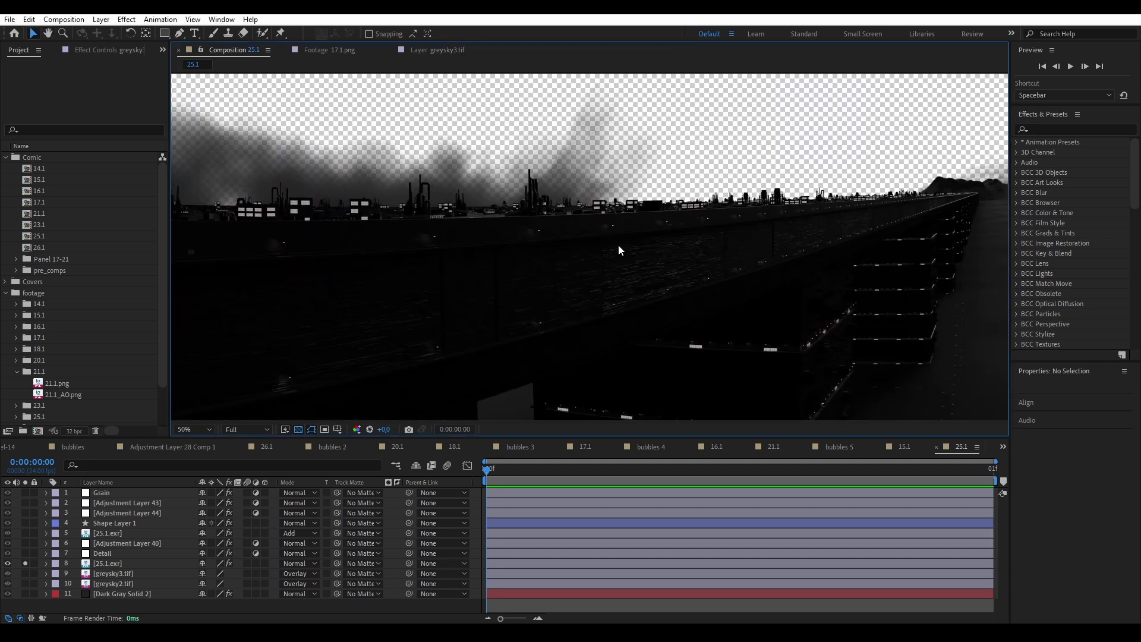
Step: Examine the wall's edge, pillars and skyline in composition 25.1, both in full view and up close
{"action": "left_click_drag", "start_coordinate": [772, 241], "coordinate": [662, 256]}
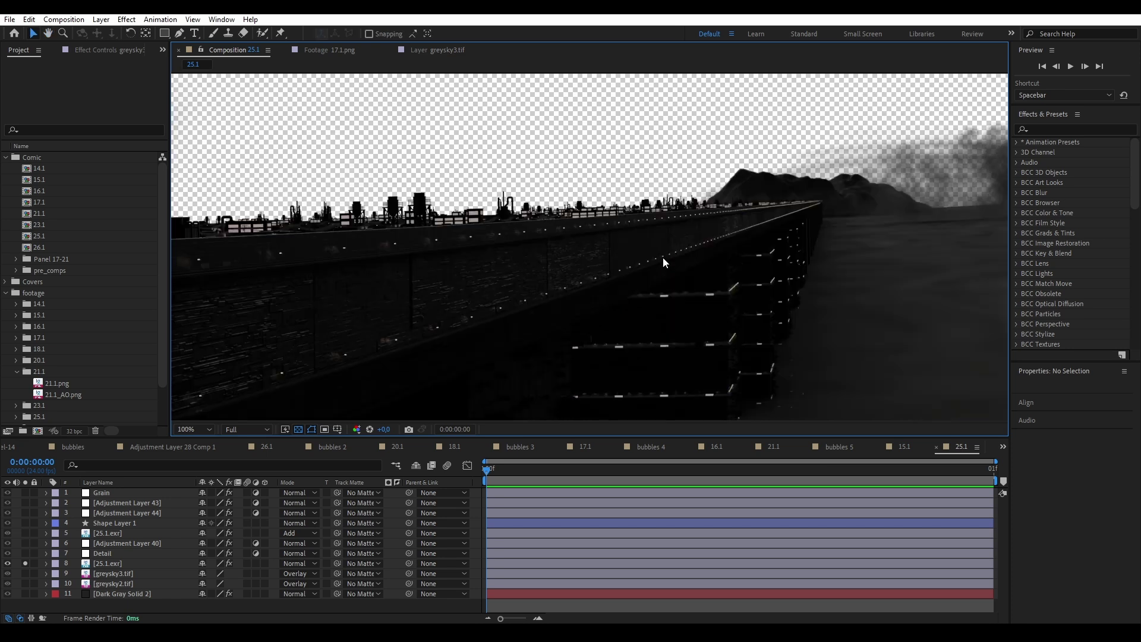
{"action": "scroll", "coordinate": [533, 288], "scroll_direction": "down", "scroll_amount": 2}
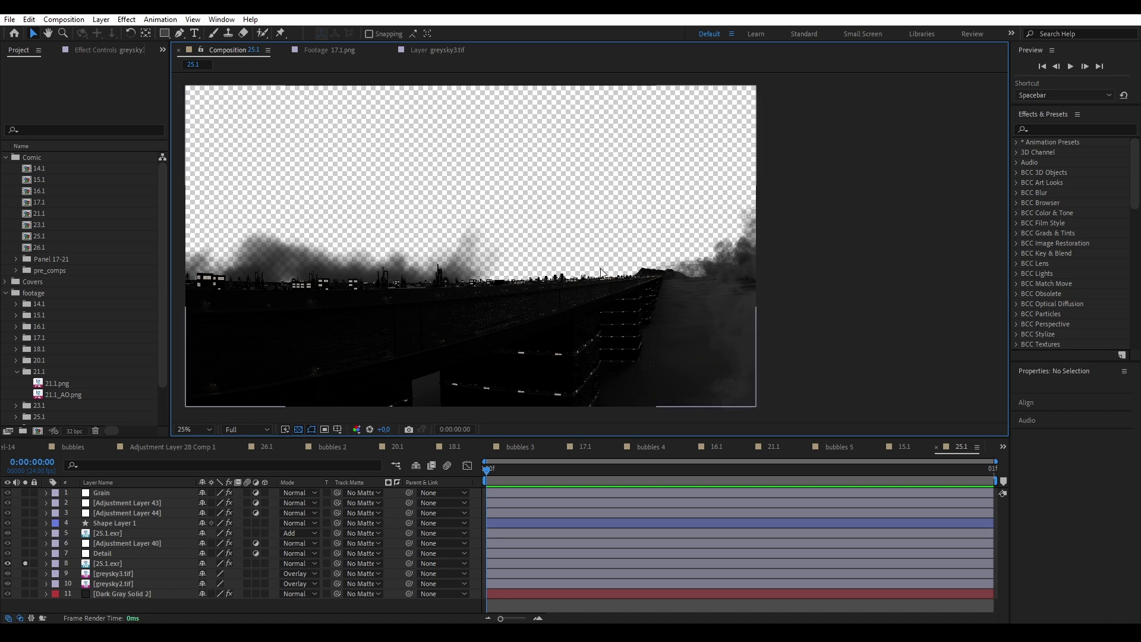
{"action": "key", "text": "space"}
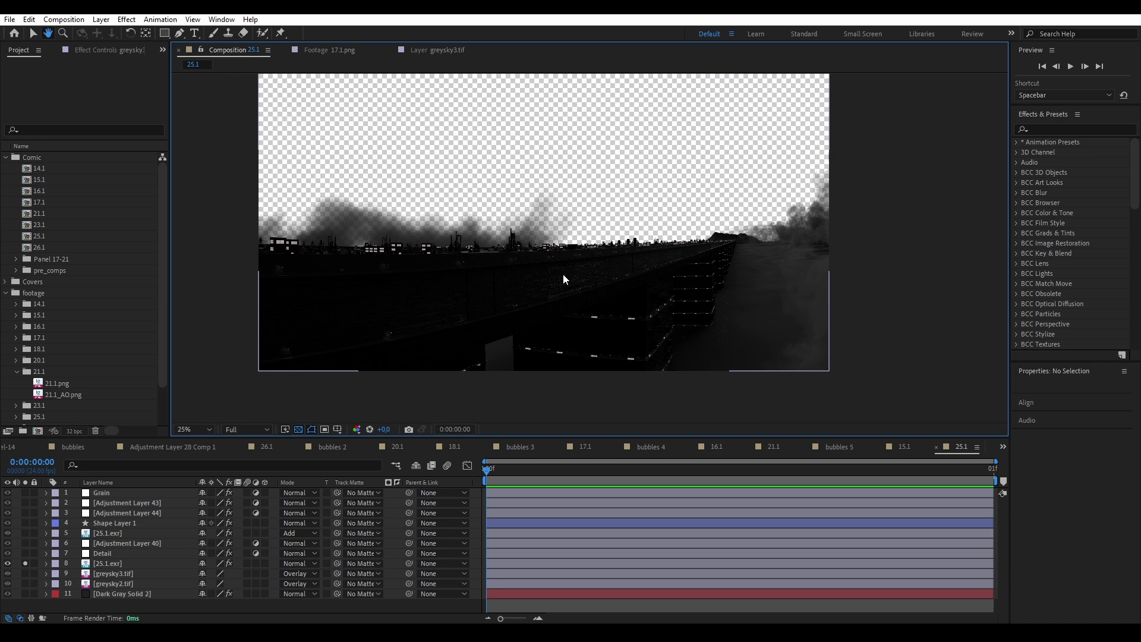
{"action": "scroll", "coordinate": [562, 273], "scroll_direction": "up", "scroll_amount": 2}
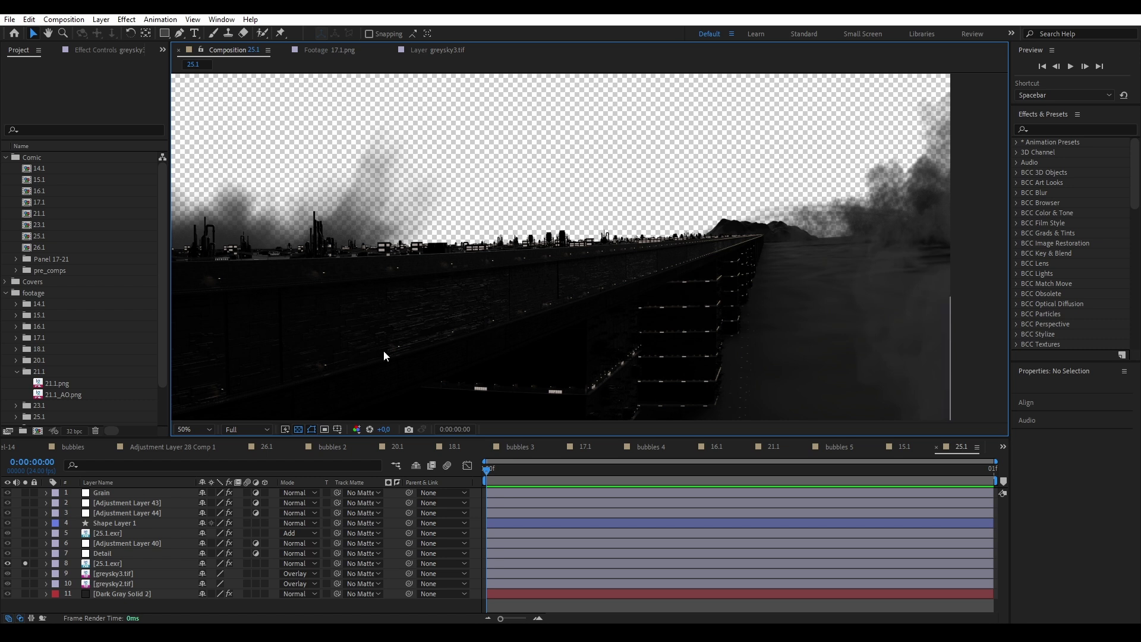
{"action": "left_click_drag", "start_coordinate": [450, 258], "coordinate": [462, 245]}
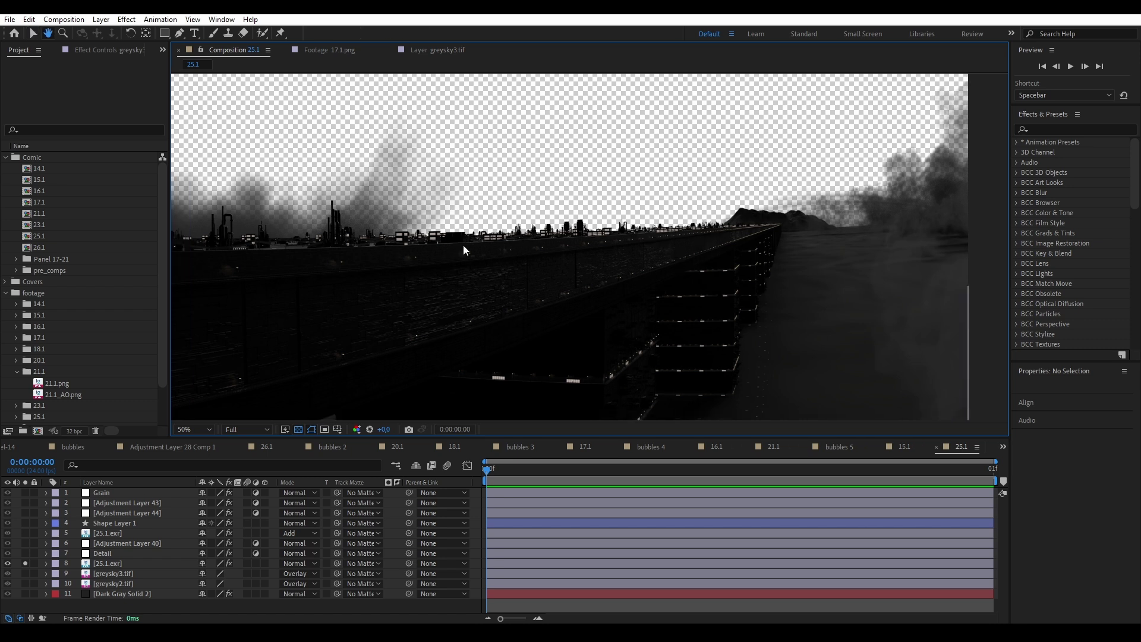
Step: Solo the Detail adjustment layer together with the 25.1.exr layer beneath it and deselect the layer
{"action": "left_click", "coordinate": [104, 555]}
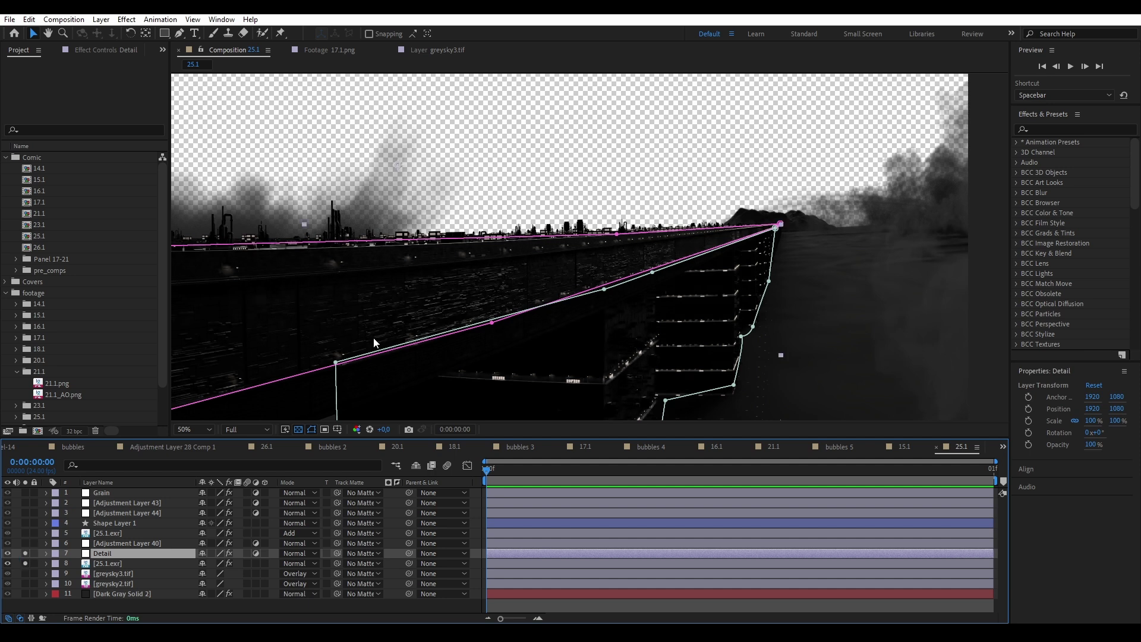
{"action": "left_click_drag", "start_coordinate": [25, 554], "coordinate": [25, 563]}
{"action": "left_click", "coordinate": [449, 323]}
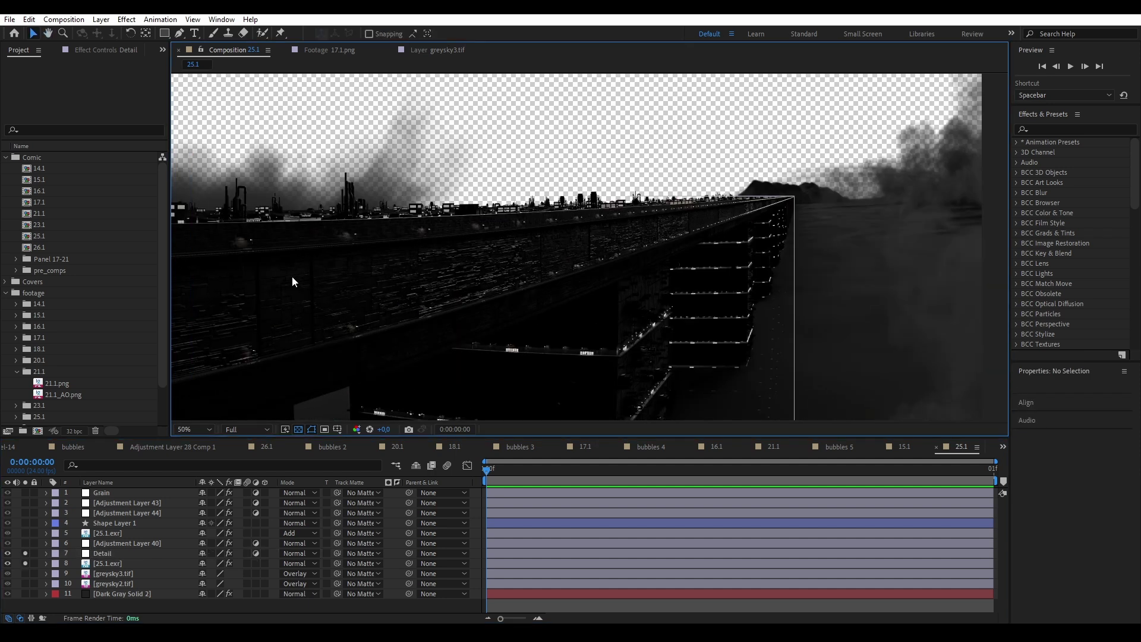
Step: Check which effect the Detail layer carries and inspect the enhanced wall surface up close
{"action": "left_click", "coordinate": [99, 553]}
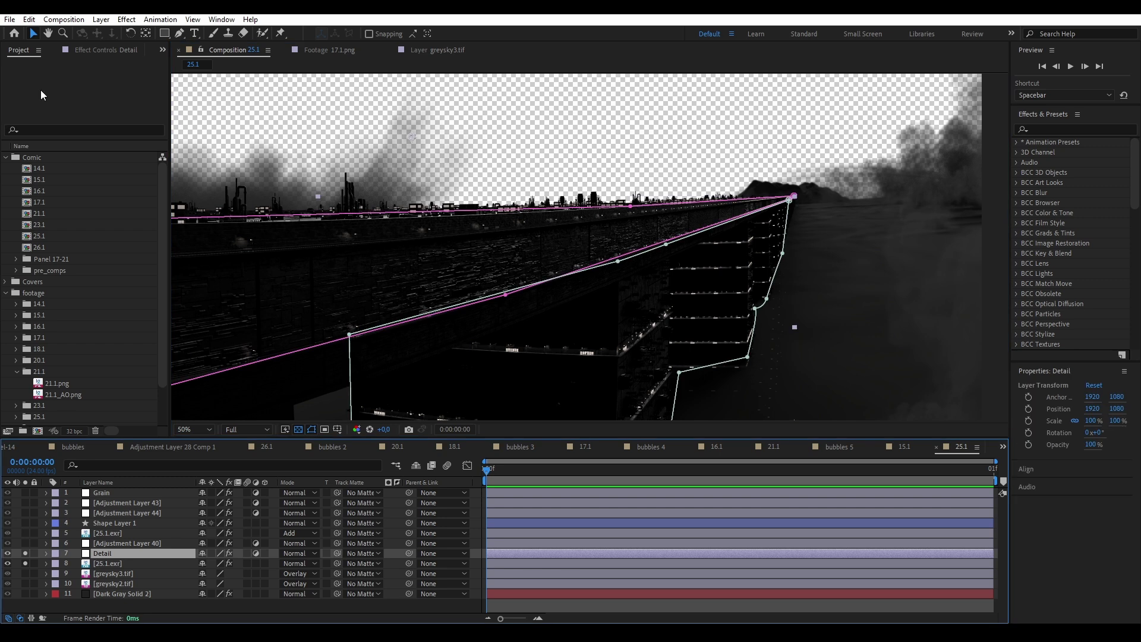
{"action": "left_click", "coordinate": [89, 50]}
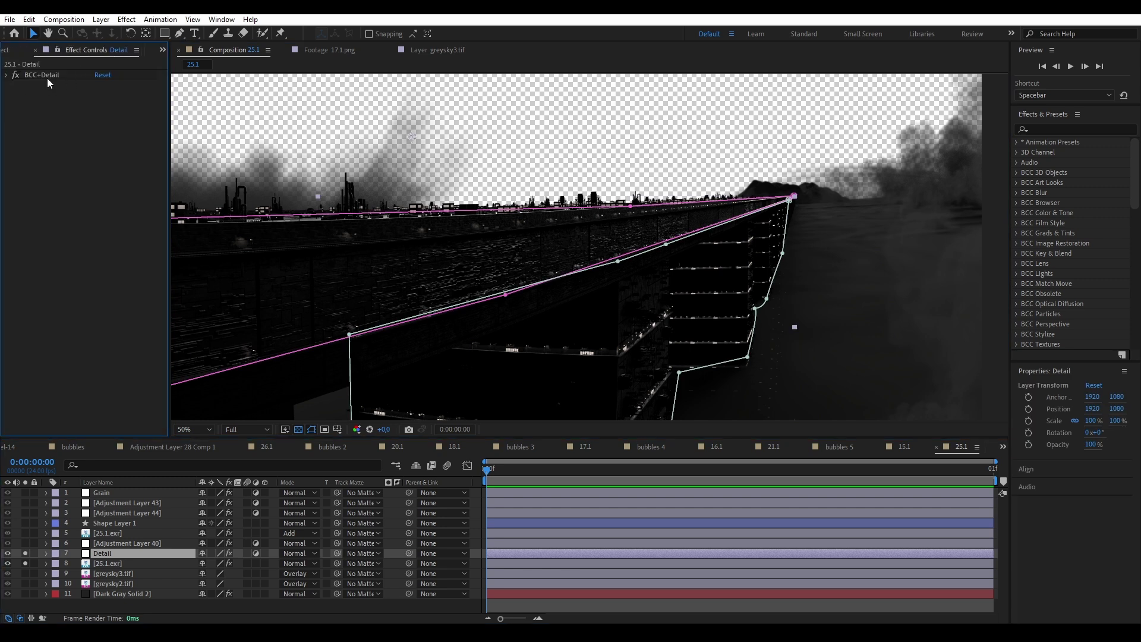
{"action": "scroll", "coordinate": [568, 224], "scroll_direction": "down", "scroll_amount": 1}
{"action": "left_click", "coordinate": [865, 266]}
{"action": "scroll", "coordinate": [593, 282], "scroll_direction": "up", "scroll_amount": 1}
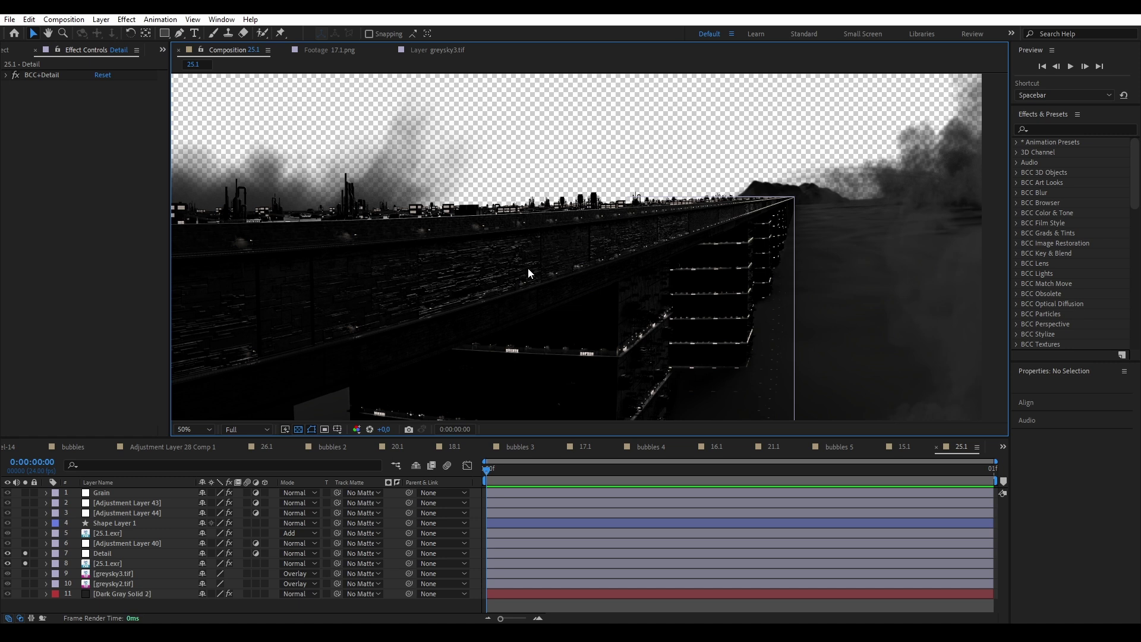
{"action": "scroll", "coordinate": [529, 256], "scroll_direction": "up", "scroll_amount": 2}
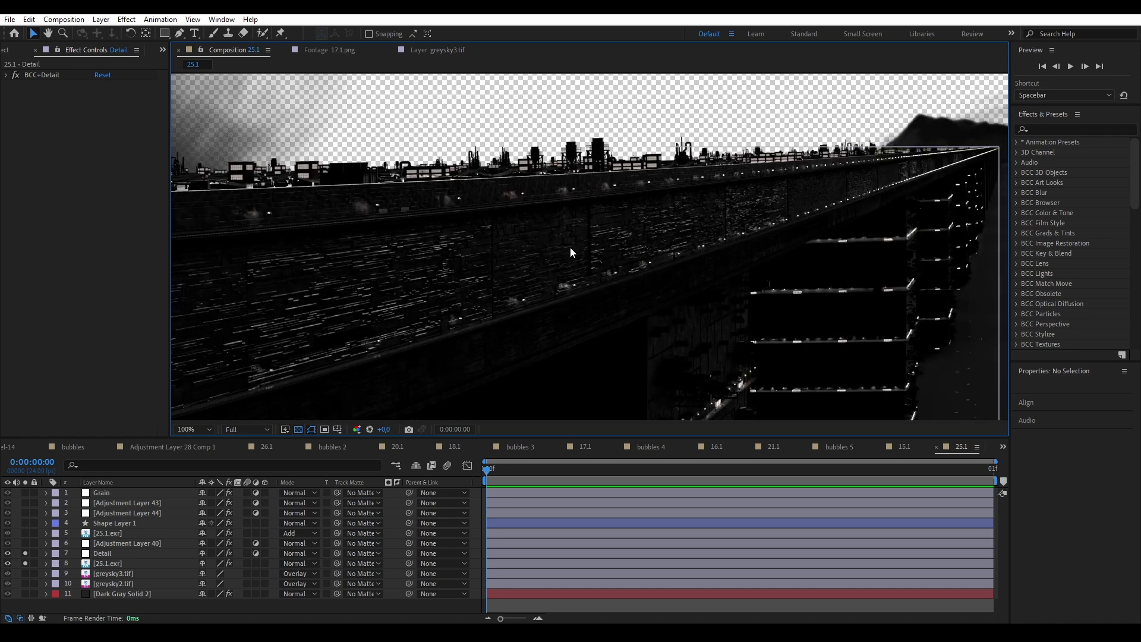
Step: Show the Detail layer's mask outlines around the wall and pillars, deselect it and inspect the masked area
{"action": "left_click", "coordinate": [117, 552]}
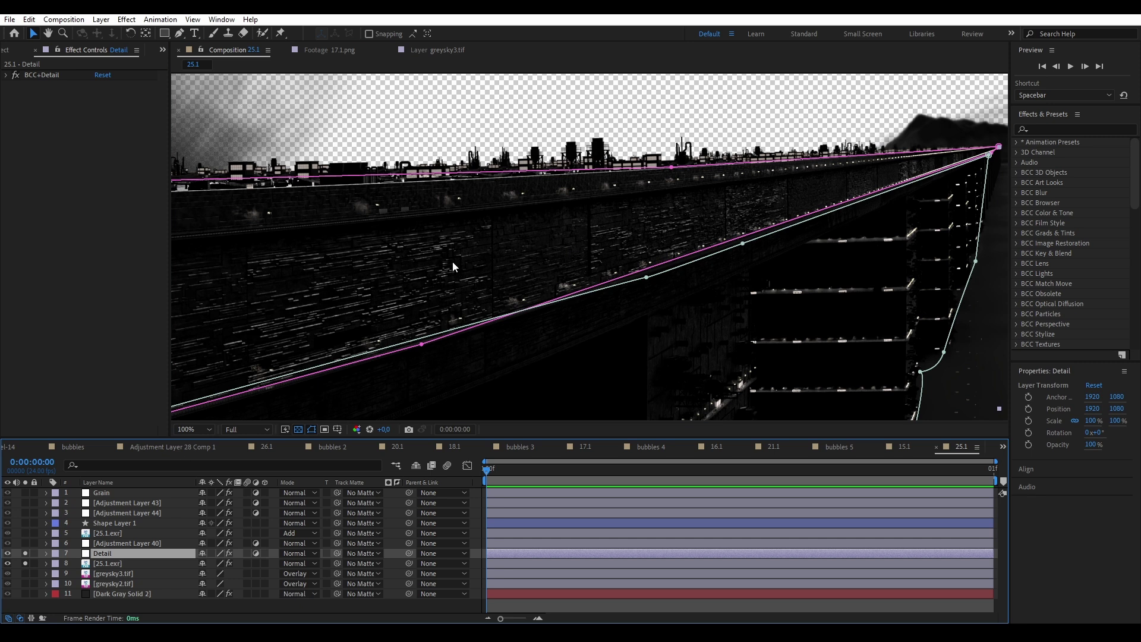
{"action": "scroll", "coordinate": [452, 262], "scroll_direction": "down", "scroll_amount": 5}
{"action": "left_click", "coordinate": [817, 237]}
{"action": "scroll", "coordinate": [571, 266], "scroll_direction": "up", "scroll_amount": 6}
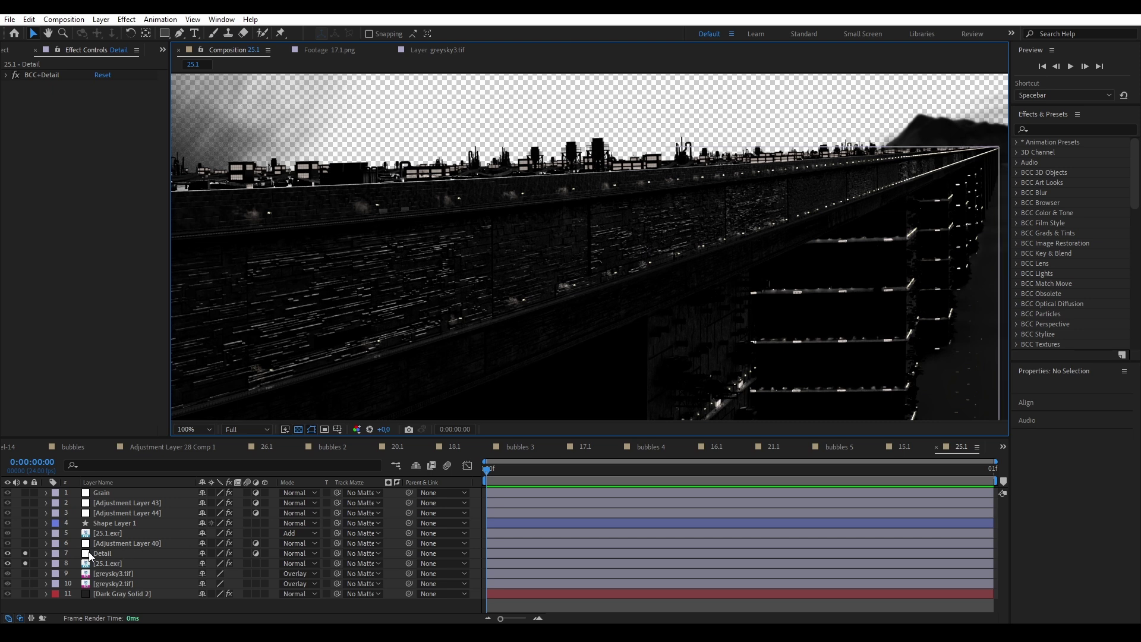
Step: Compare the wall's plate detail up close with the Detail layer's solo switched off and on
{"action": "left_click", "coordinate": [11, 553]}
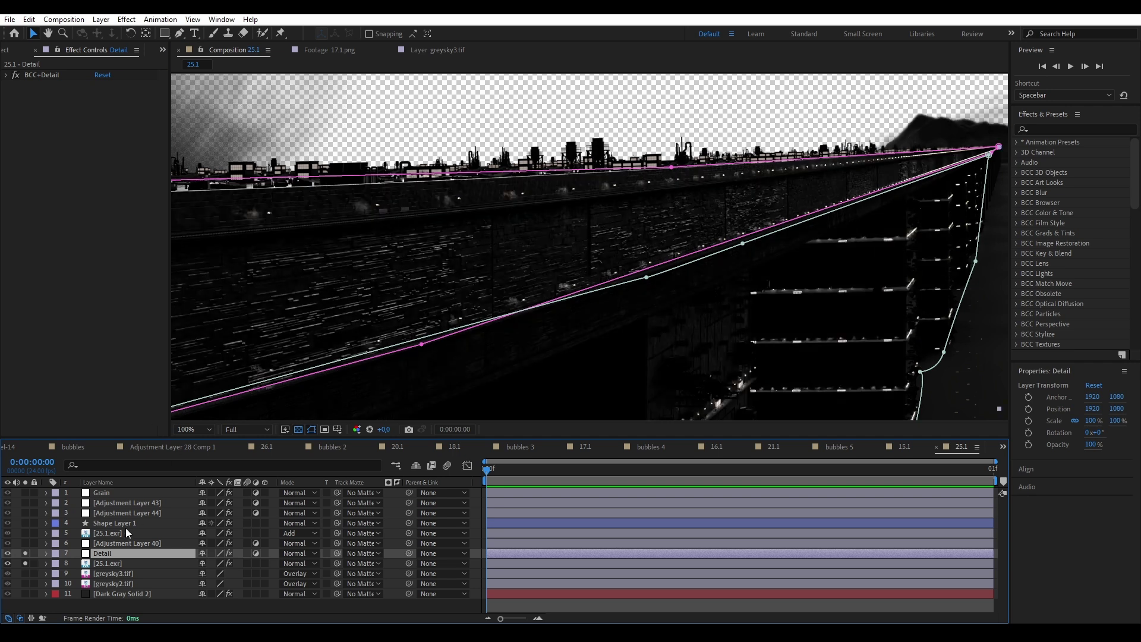
{"action": "left_click", "coordinate": [25, 554]}
{"action": "scroll", "coordinate": [588, 238], "scroll_direction": "up", "scroll_amount": 2}
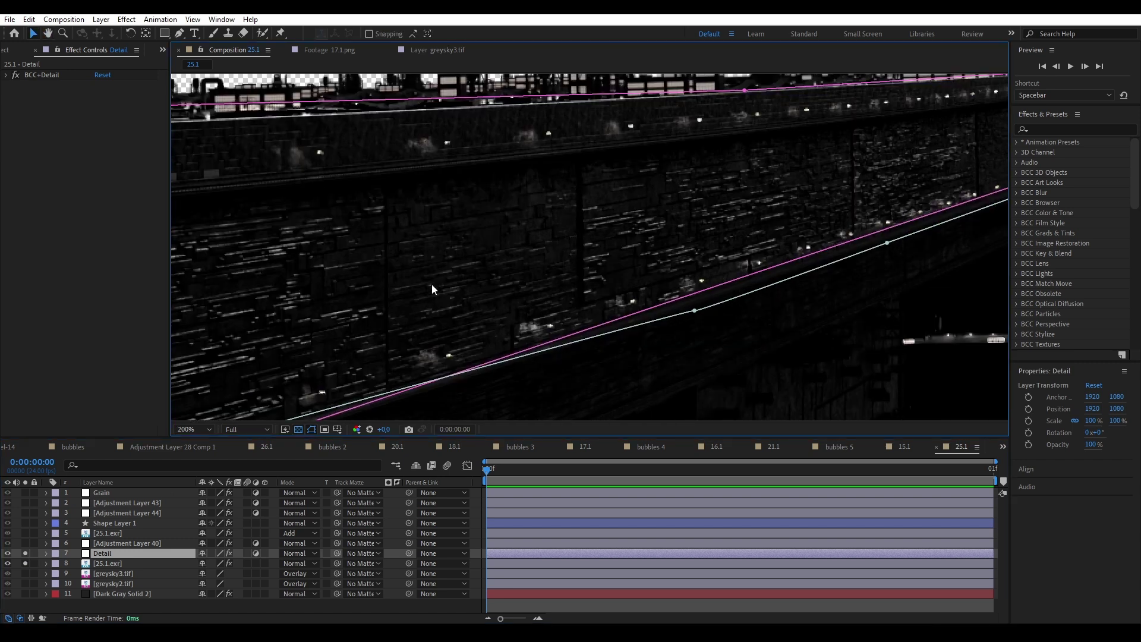
{"action": "left_click", "coordinate": [25, 553]}
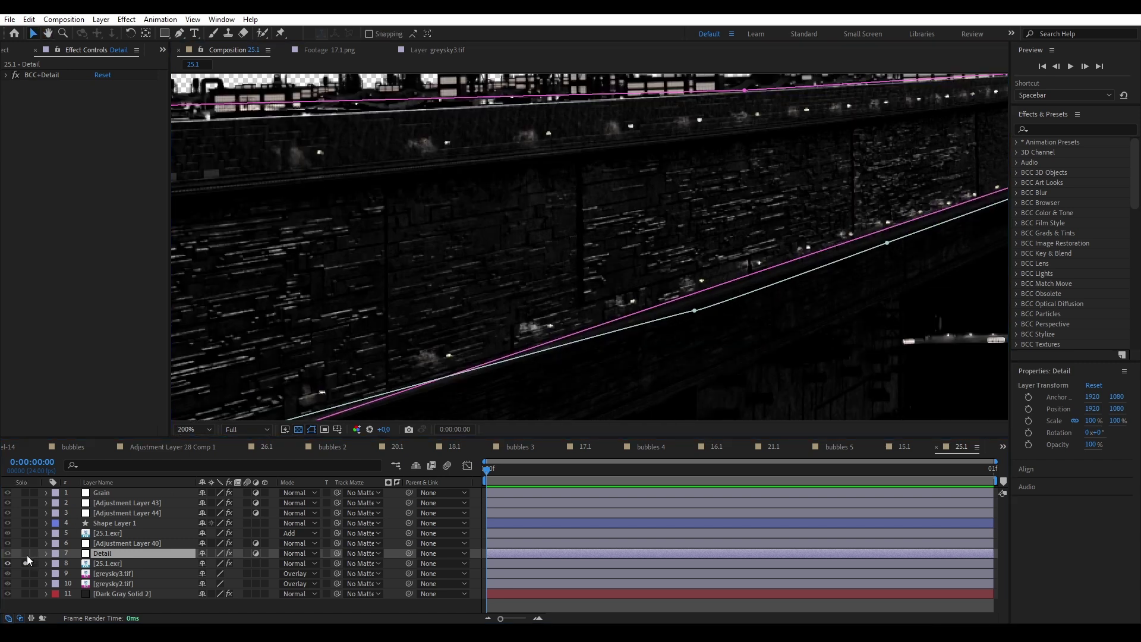
{"action": "left_click", "coordinate": [25, 554]}
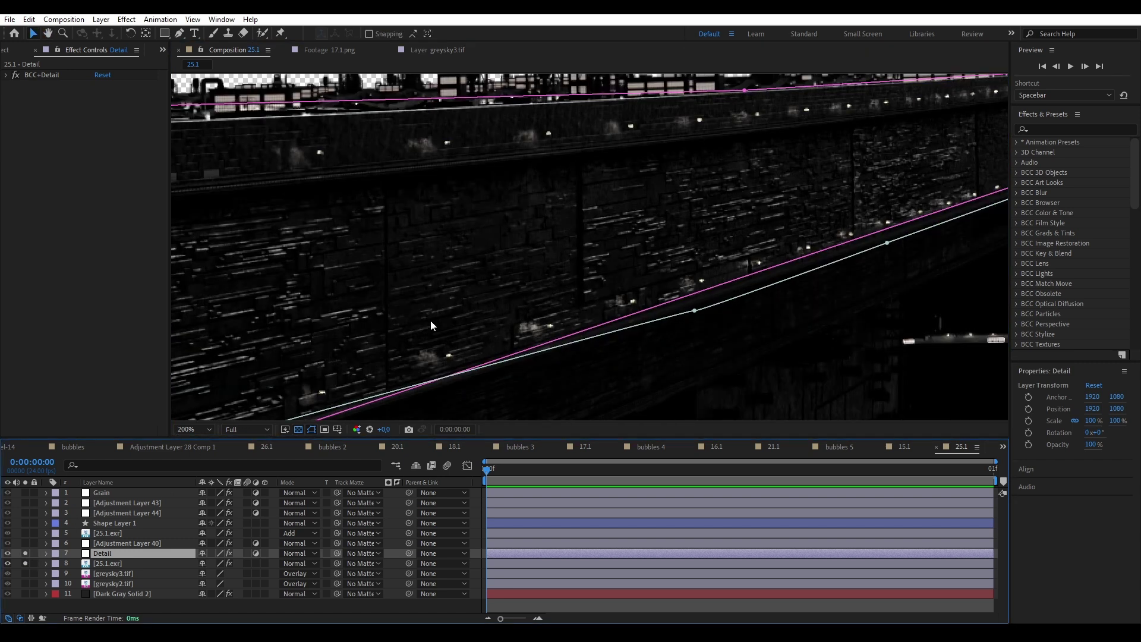
{"action": "left_click", "coordinate": [25, 553]}
{"action": "left_click", "coordinate": [26, 551]}
{"action": "scroll", "coordinate": [585, 241], "scroll_direction": "down", "scroll_amount": 4}
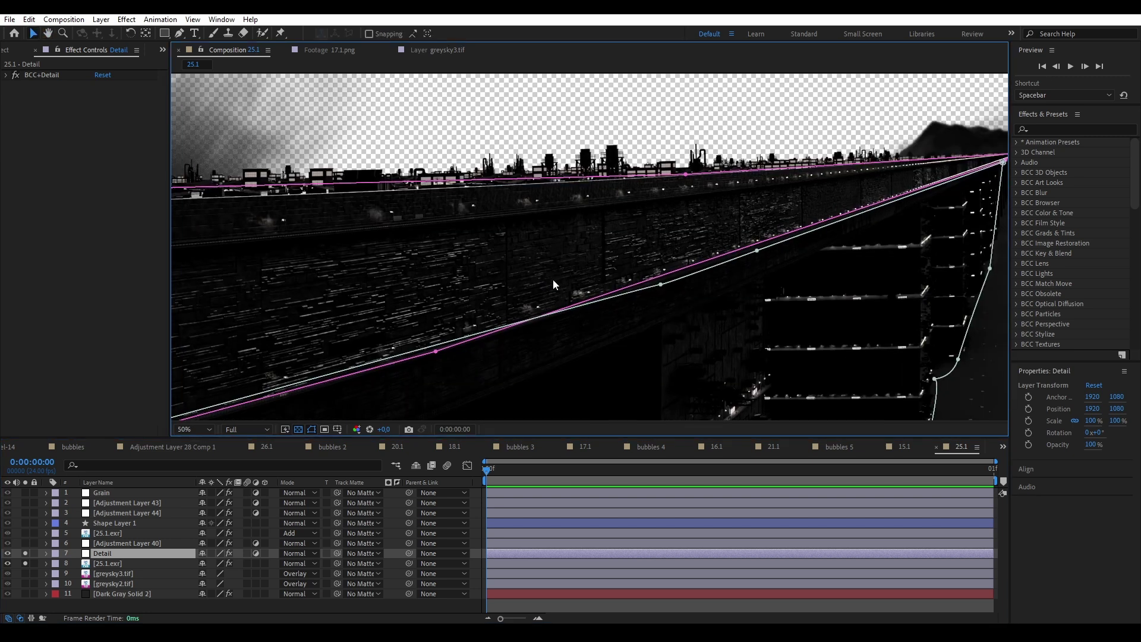
Step: Review the BCC+Detail effect's settings, collapse them and look over the wall with the layer deselected
{"action": "left_click", "coordinate": [8, 75]}
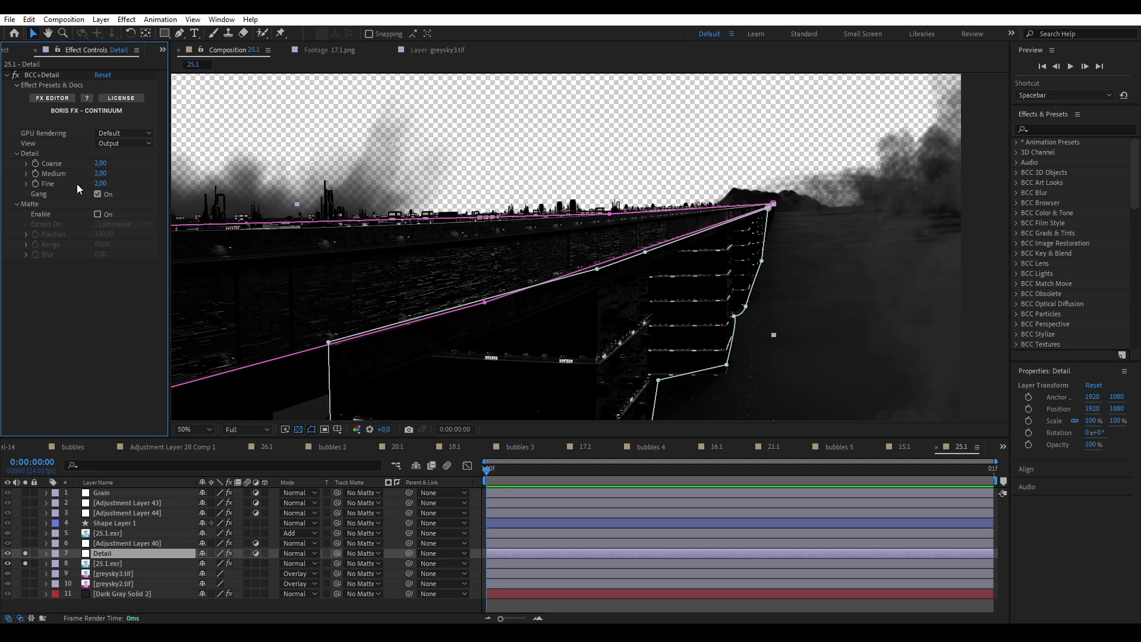
{"action": "left_click", "coordinate": [6, 75]}
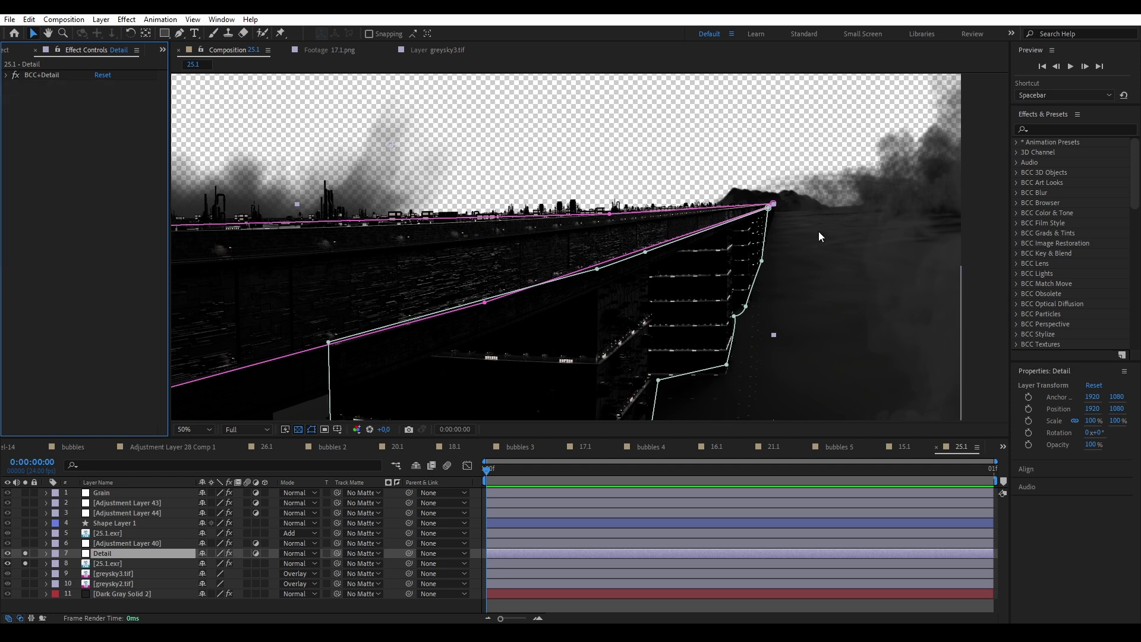
{"action": "key", "text": "comma"}
{"action": "key", "text": "ctrl+shift+a"}
{"action": "scroll", "coordinate": [499, 226], "scroll_direction": "up", "scroll_amount": 4}
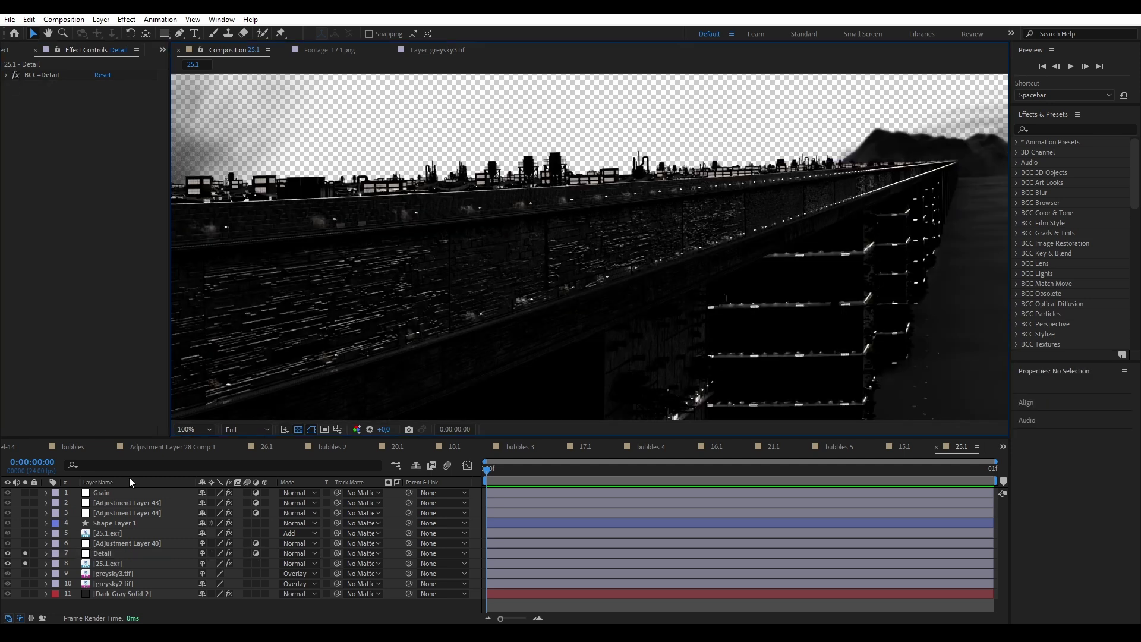
Step: Review the Detail layer's full mask shapes, deselect the layer and examine the pillar detail beneath the wall
{"action": "left_click", "coordinate": [122, 557]}
{"action": "scroll", "coordinate": [413, 215], "scroll_direction": "down", "scroll_amount": 2}
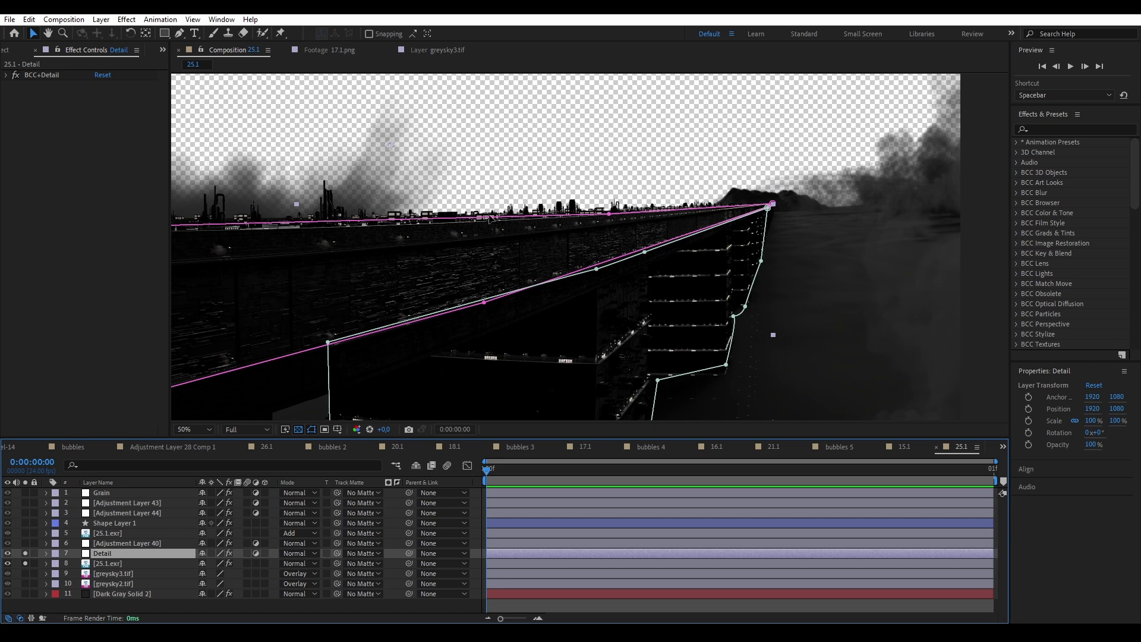
{"action": "scroll", "coordinate": [782, 234], "scroll_direction": "down", "scroll_amount": 2}
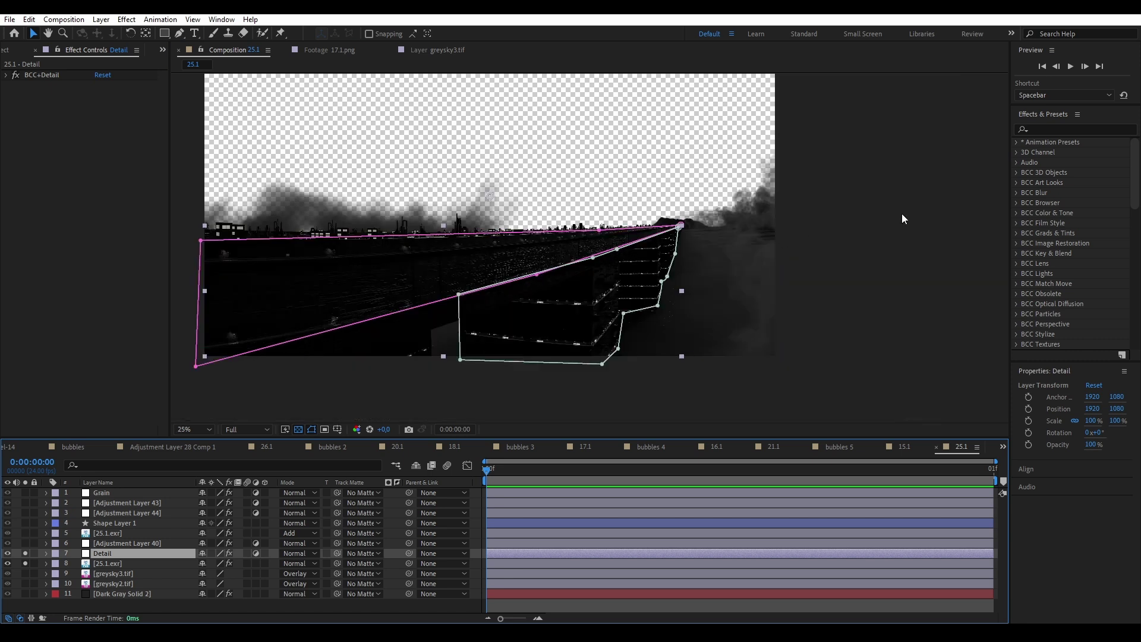
{"action": "left_click", "coordinate": [900, 213]}
{"action": "scroll", "coordinate": [650, 324], "scroll_direction": "up", "scroll_amount": 6}
{"action": "scroll", "coordinate": [439, 229], "scroll_direction": "down", "scroll_amount": 1}
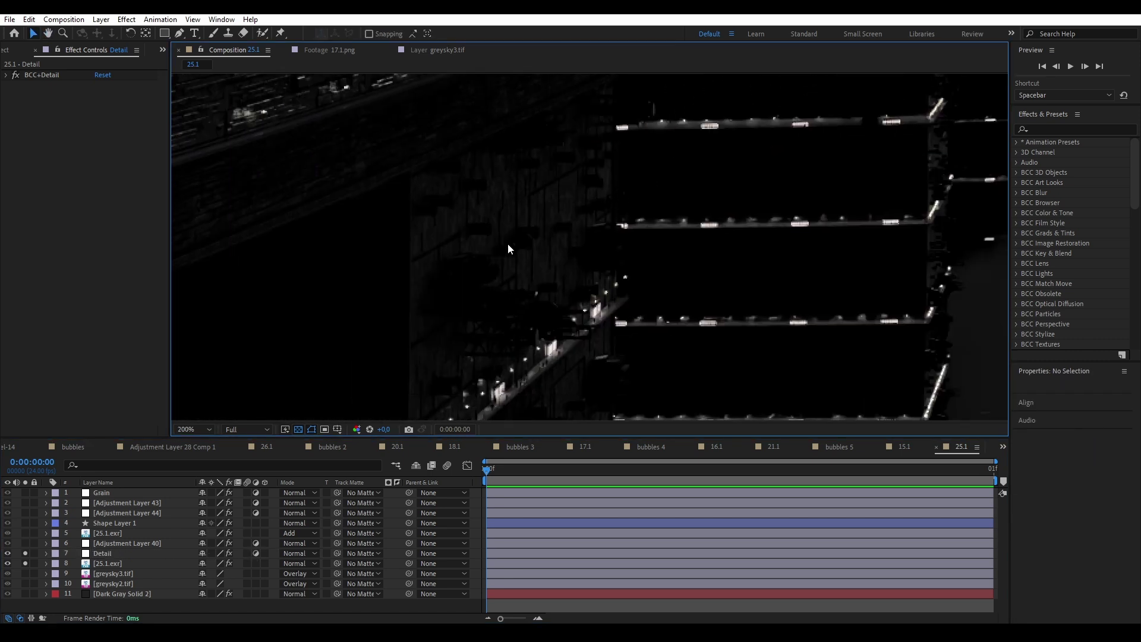
{"action": "scroll", "coordinate": [508, 244], "scroll_direction": "down", "scroll_amount": 1}
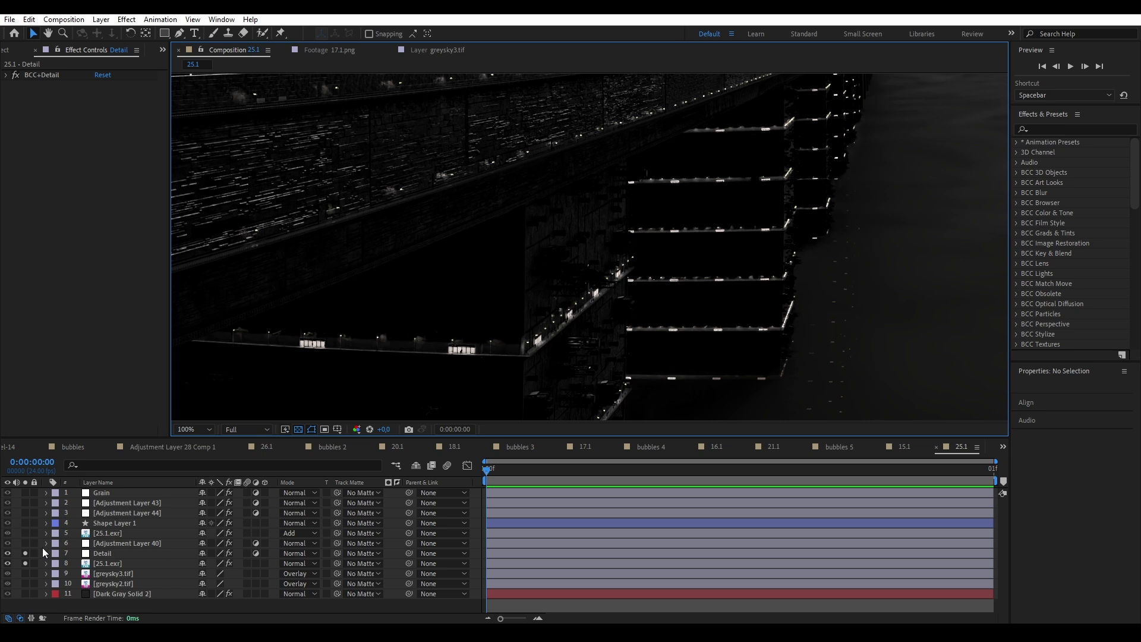
Step: Toggle the Detail layer's solo to compare the pillar detail and return to the full composition view
{"action": "left_click", "coordinate": [25, 553]}
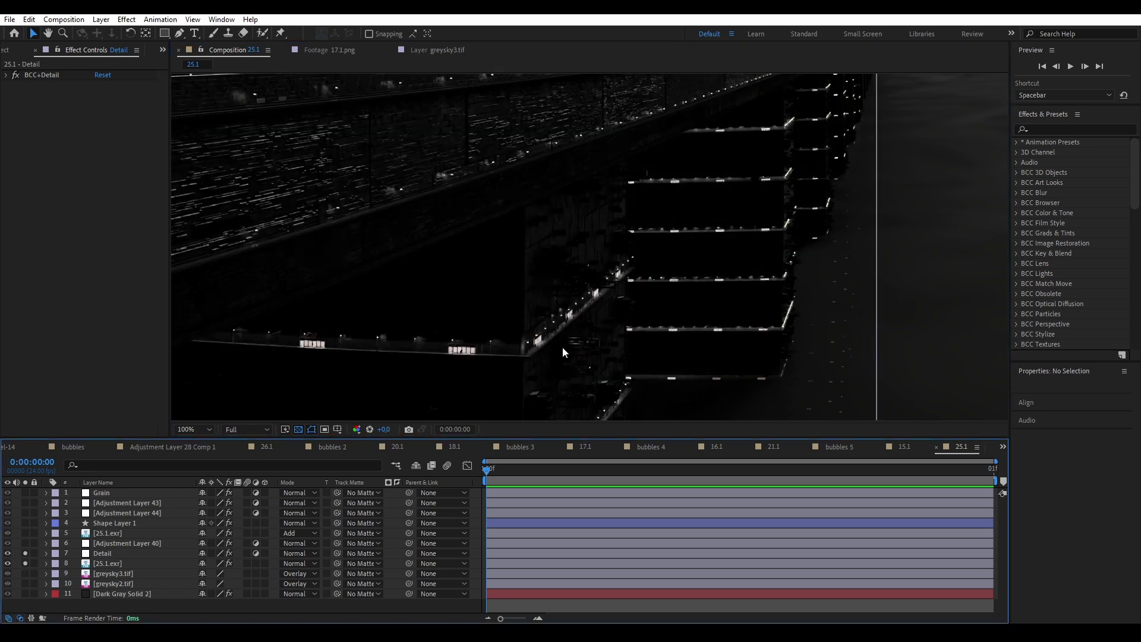
{"action": "scroll", "coordinate": [587, 271], "scroll_direction": "down", "scroll_amount": 3}
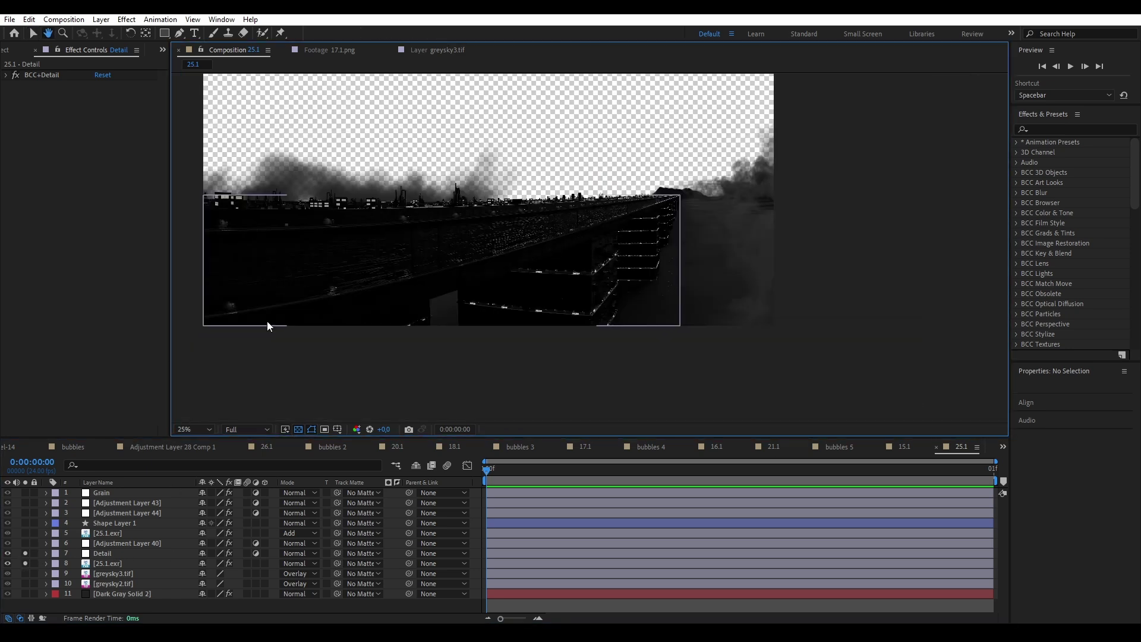
Step: Review the Fast Box Blur and Sharpen settings of Adjustment Layer 40 and solo that layer
{"action": "left_click", "coordinate": [97, 539]}
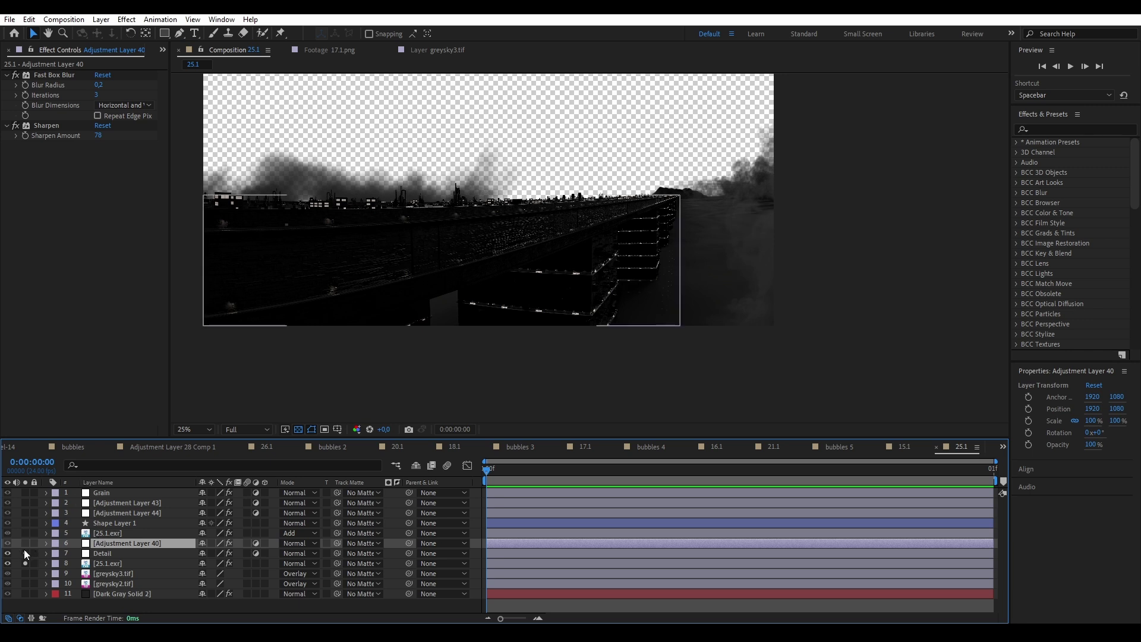
{"action": "key", "text": "period"}
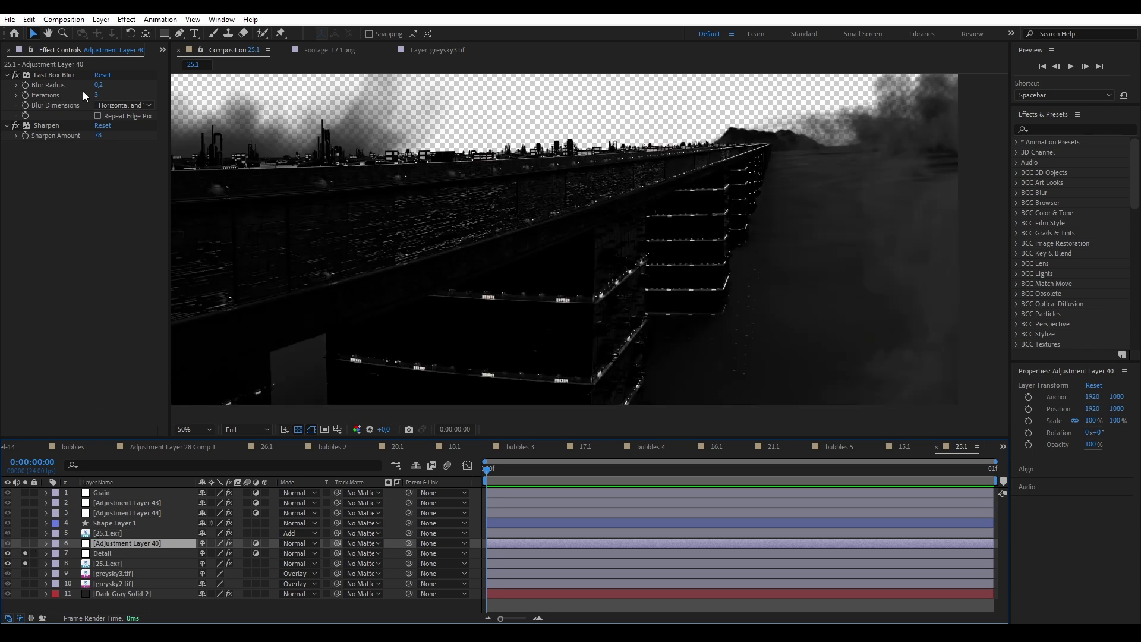
{"action": "left_click", "coordinate": [25, 543]}
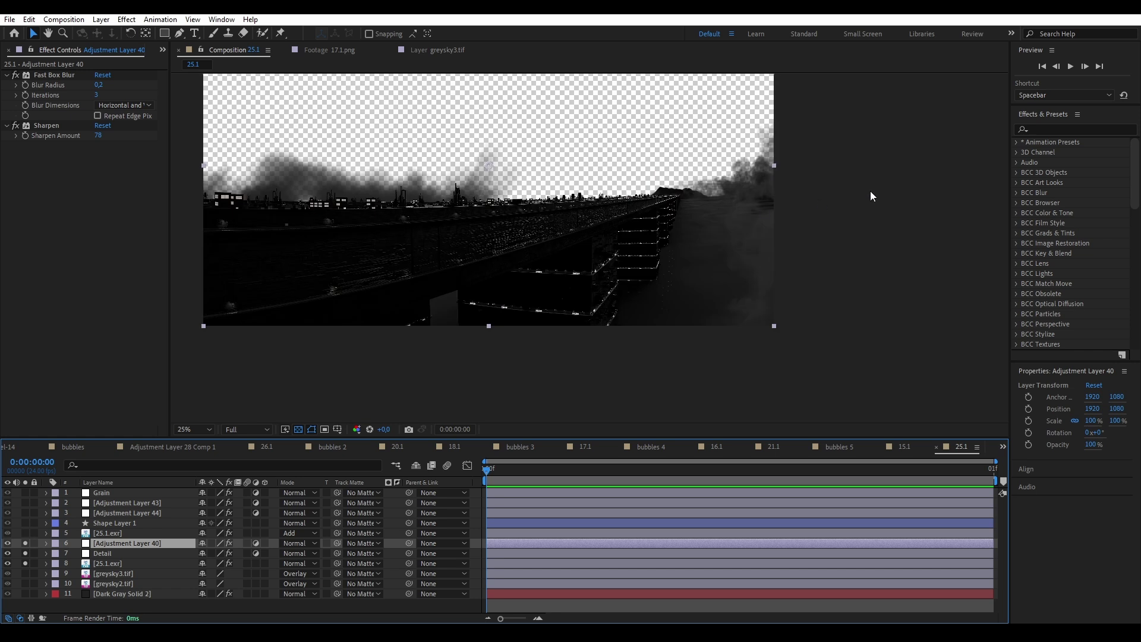
Step: Deselect Adjustment Layer 40 and examine its sharpening on the pillars, skyline and wall plates up close
{"action": "key", "text": "ctrl+shift+a"}
{"action": "scroll", "coordinate": [576, 257], "scroll_direction": "up", "scroll_amount": 4}
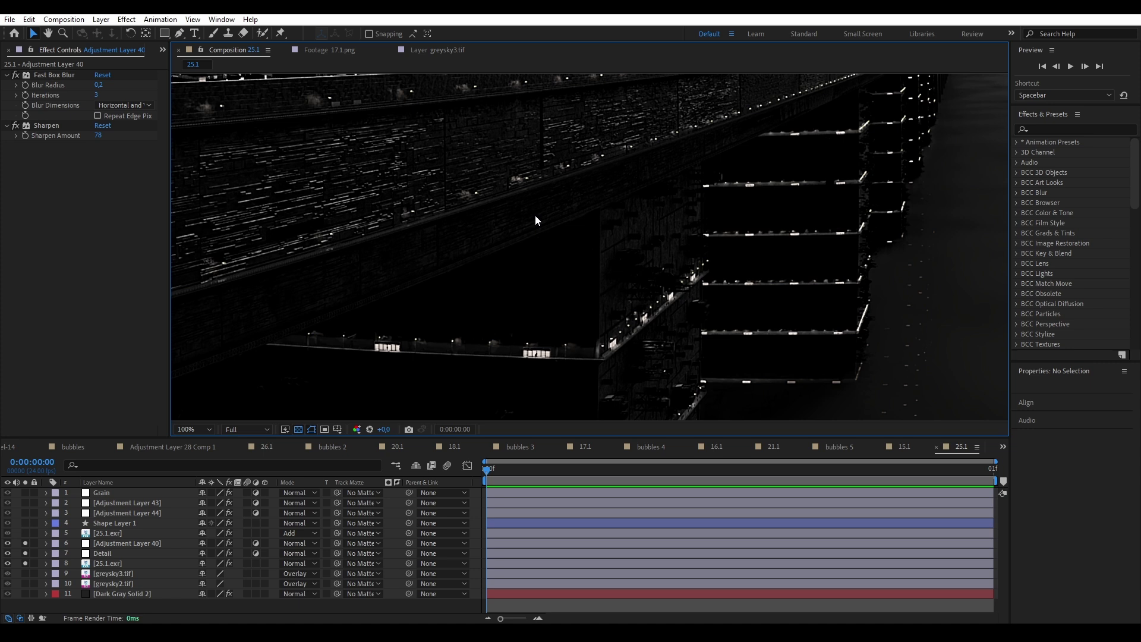
{"action": "middle_click_drag", "start_coordinate": [533, 192], "coordinate": [551, 251]}
{"action": "middle_click_drag", "start_coordinate": [599, 202], "coordinate": [458, 262]}
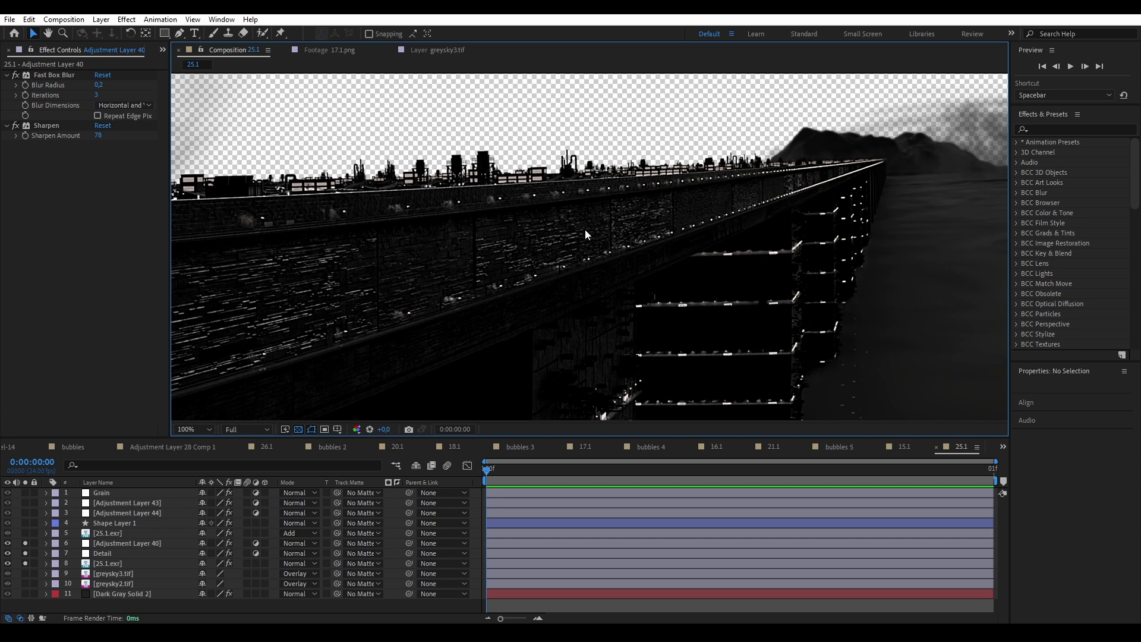
{"action": "scroll", "coordinate": [529, 262], "scroll_direction": "up", "scroll_amount": 2}
{"action": "middle_click_drag", "start_coordinate": [529, 262], "coordinate": [549, 272]}
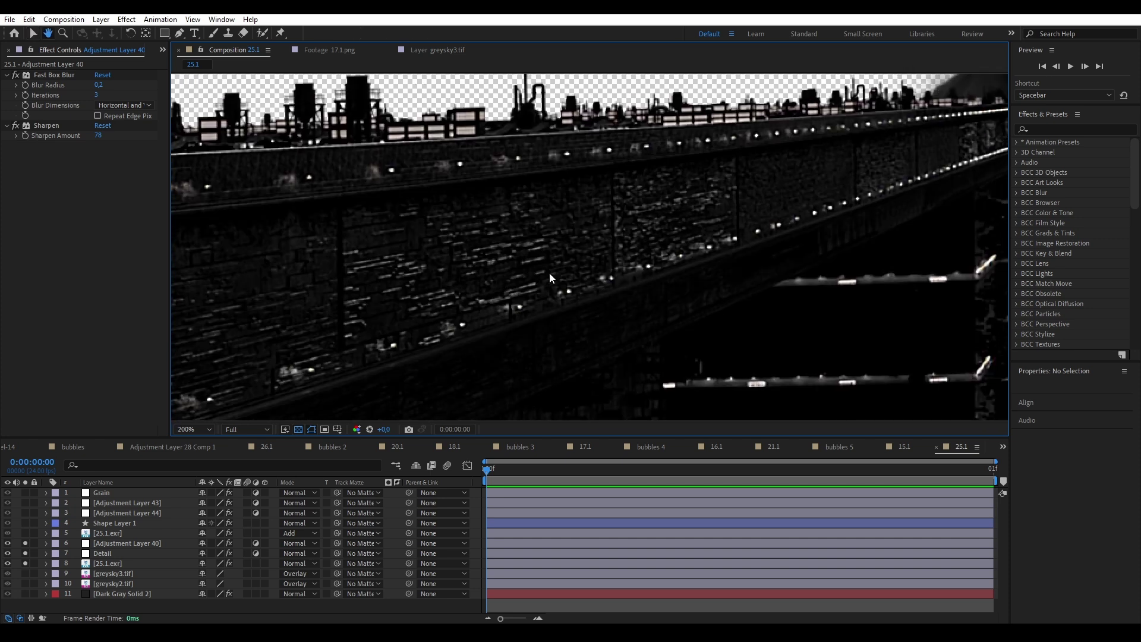
Step: Turn off Adjustment Layer 40's solo and compare the wall's look without the sharpening
{"action": "left_click", "coordinate": [25, 543]}
{"action": "scroll", "coordinate": [430, 285], "scroll_direction": "down", "scroll_amount": 2}
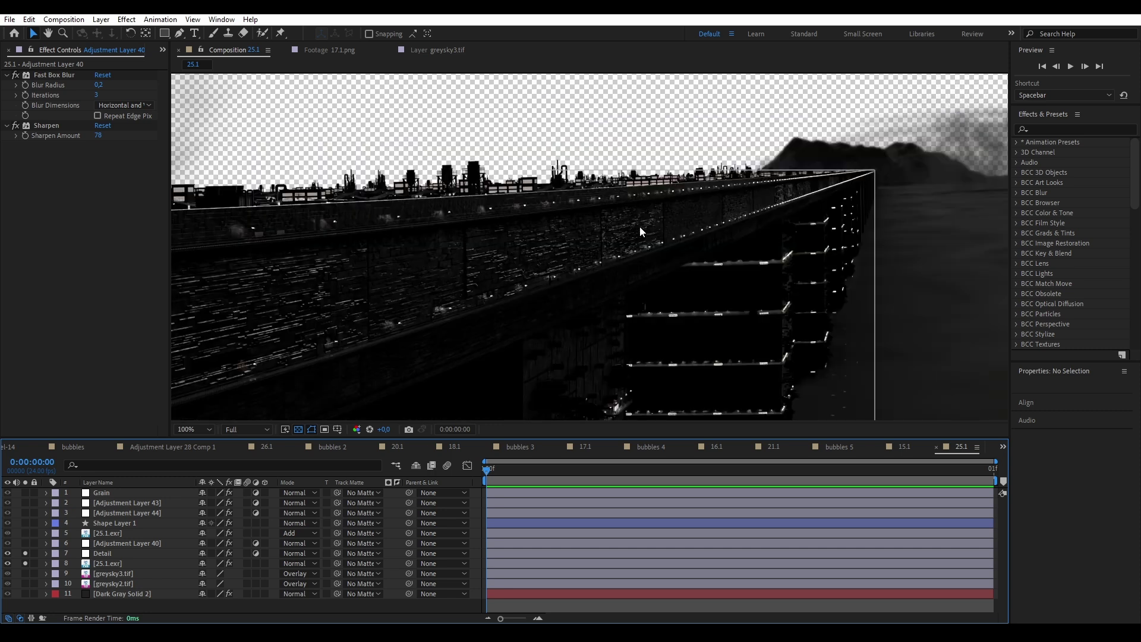
{"action": "scroll", "coordinate": [662, 223], "scroll_direction": "up", "scroll_amount": 2}
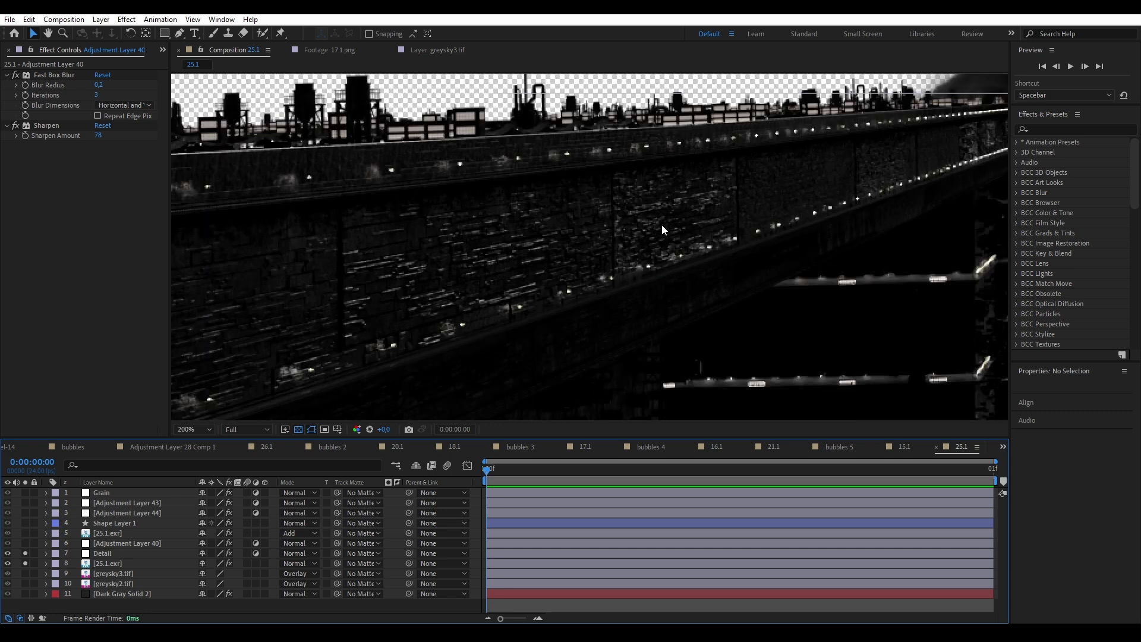
Step: Solo Adjustment Layer 40 again and compare the wall's surface with its Sharpen effect switched off and on
{"action": "left_click", "coordinate": [25, 543]}
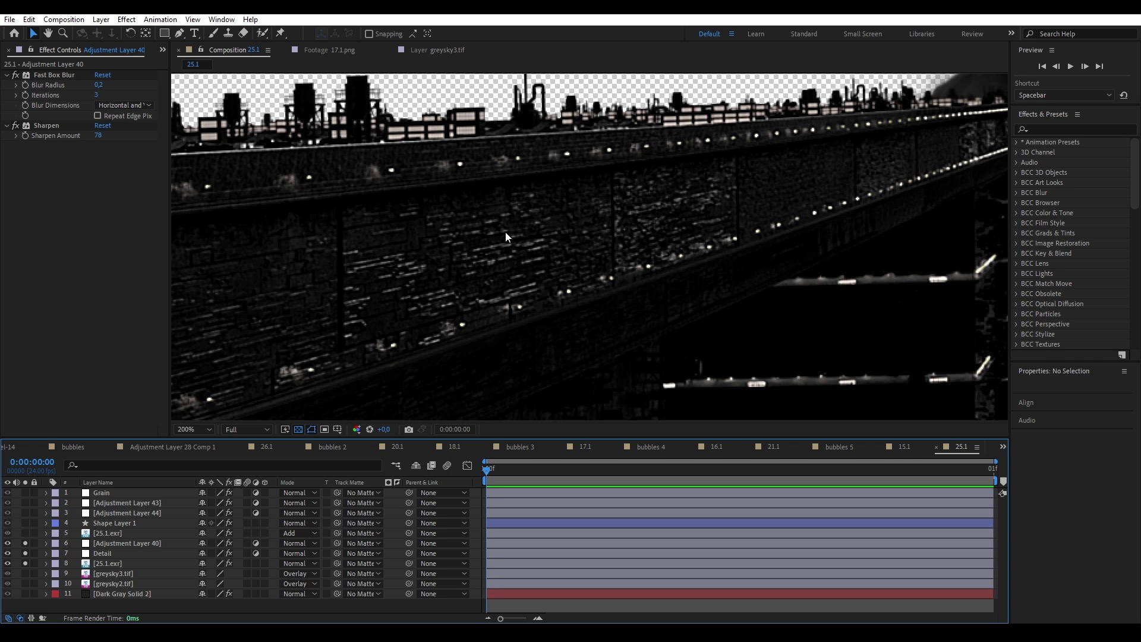
{"action": "scroll", "coordinate": [505, 233], "scroll_direction": "down", "scroll_amount": 2}
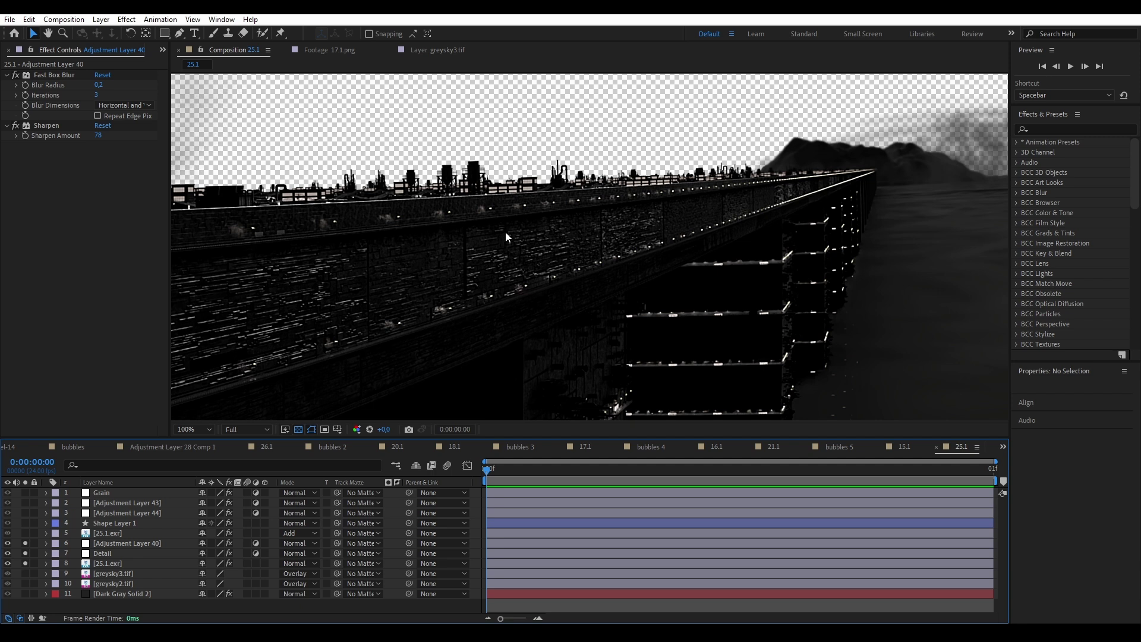
{"action": "scroll", "coordinate": [507, 239], "scroll_direction": "up", "scroll_amount": 2}
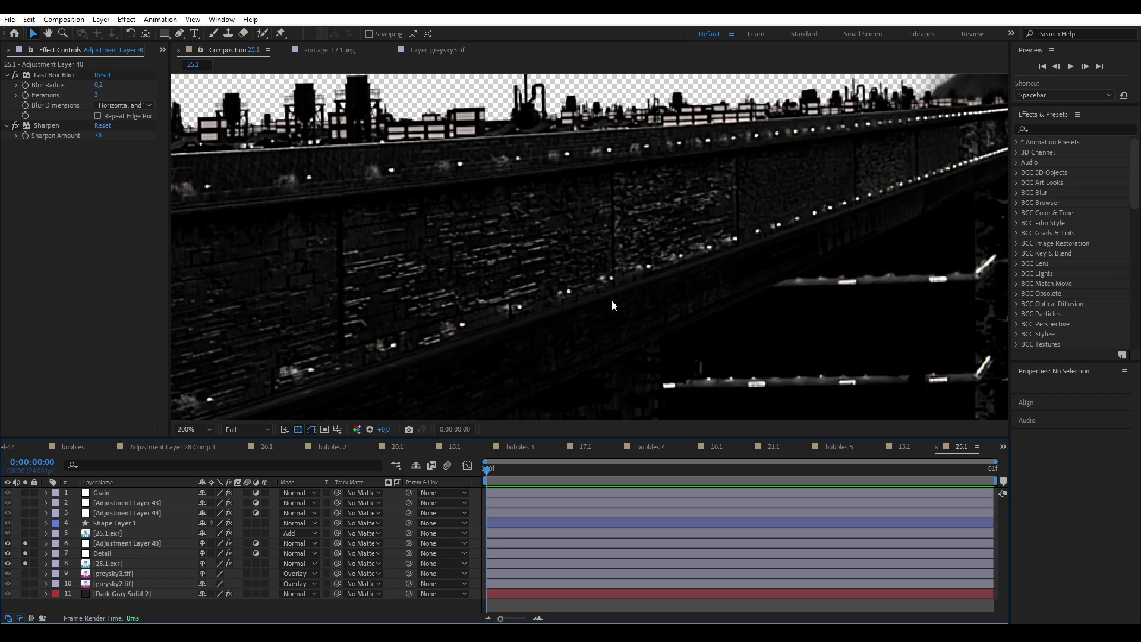
{"action": "scroll", "coordinate": [557, 291], "scroll_direction": "down", "scroll_amount": 4}
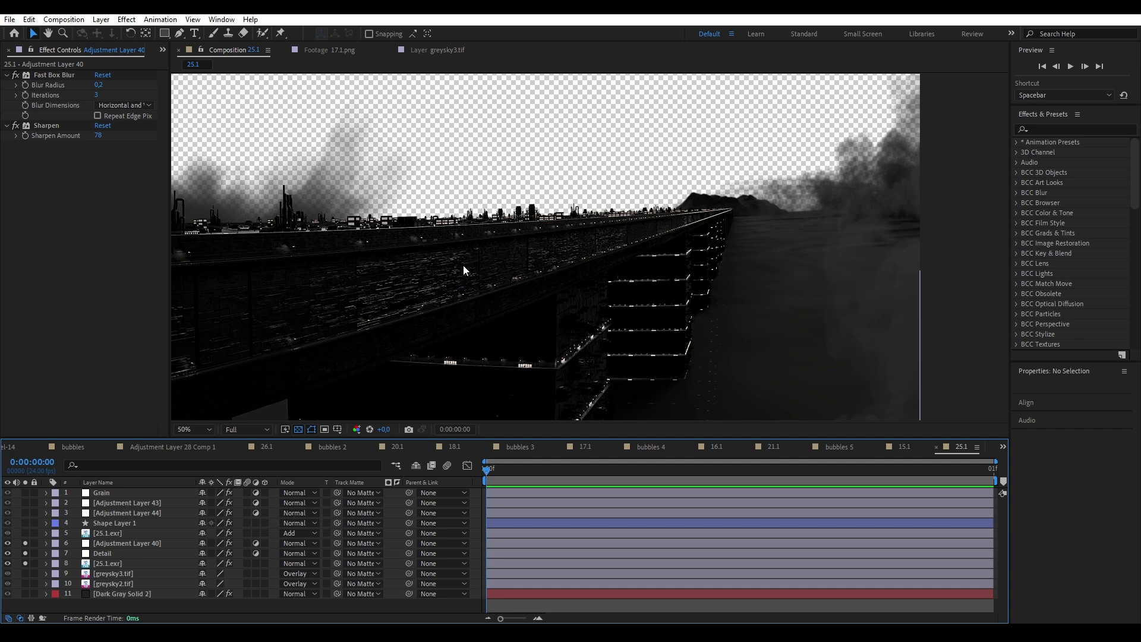
{"action": "scroll", "coordinate": [462, 251], "scroll_direction": "up", "scroll_amount": 4}
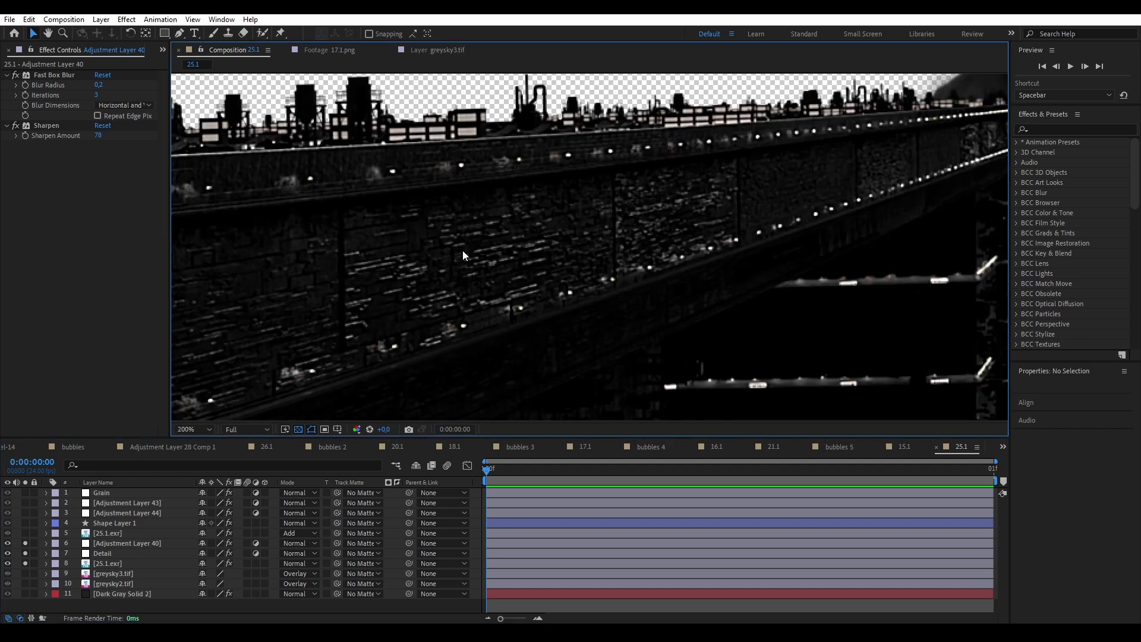
{"action": "left_click", "coordinate": [16, 126]}
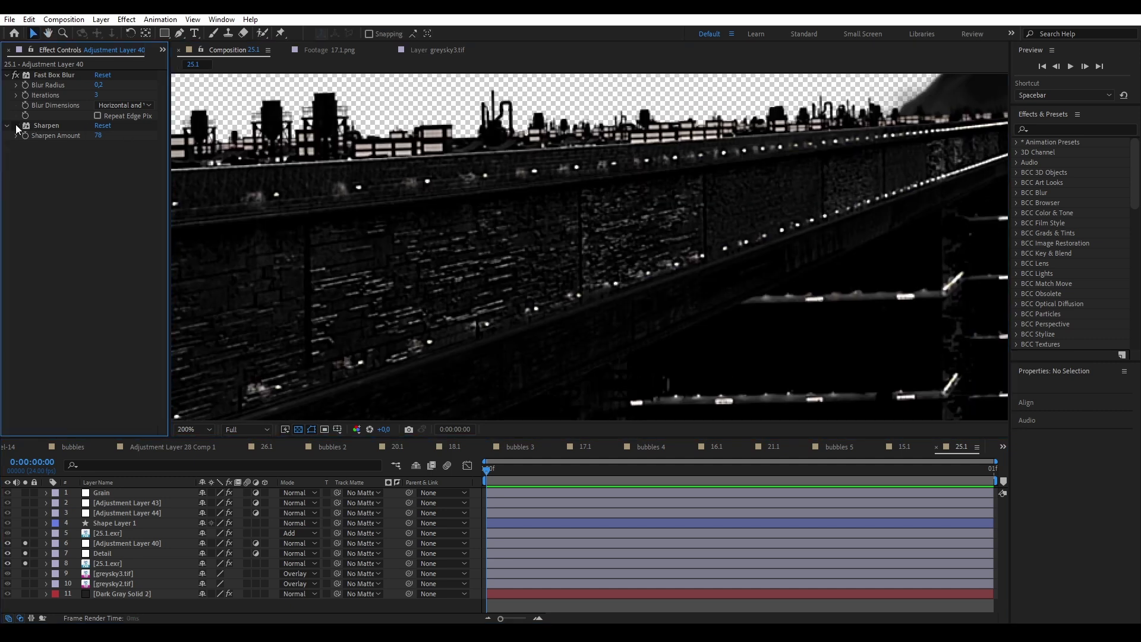
{"action": "left_click", "coordinate": [16, 126]}
Step: Solo the Add-mode 25.1.exr layer with the S_Glow effect and examine the glowing lights along the wall and skyline
{"action": "left_click", "coordinate": [105, 533]}
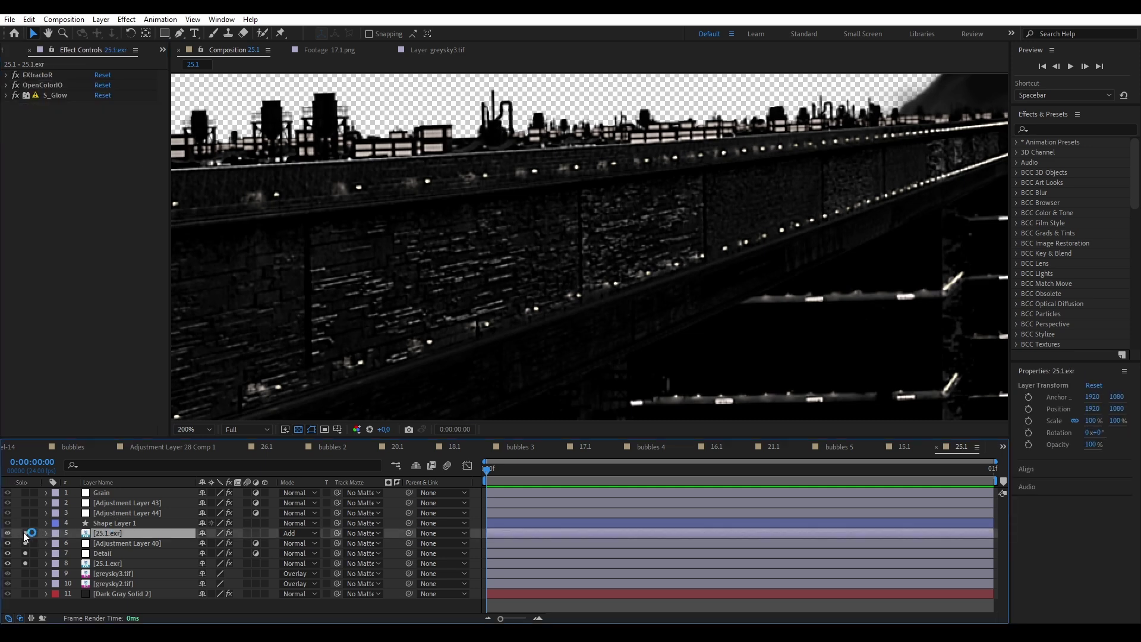
{"action": "left_click", "coordinate": [25, 533]}
{"action": "left_click", "coordinate": [113, 522]}
{"action": "scroll", "coordinate": [504, 309], "scroll_direction": "down", "scroll_amount": 2}
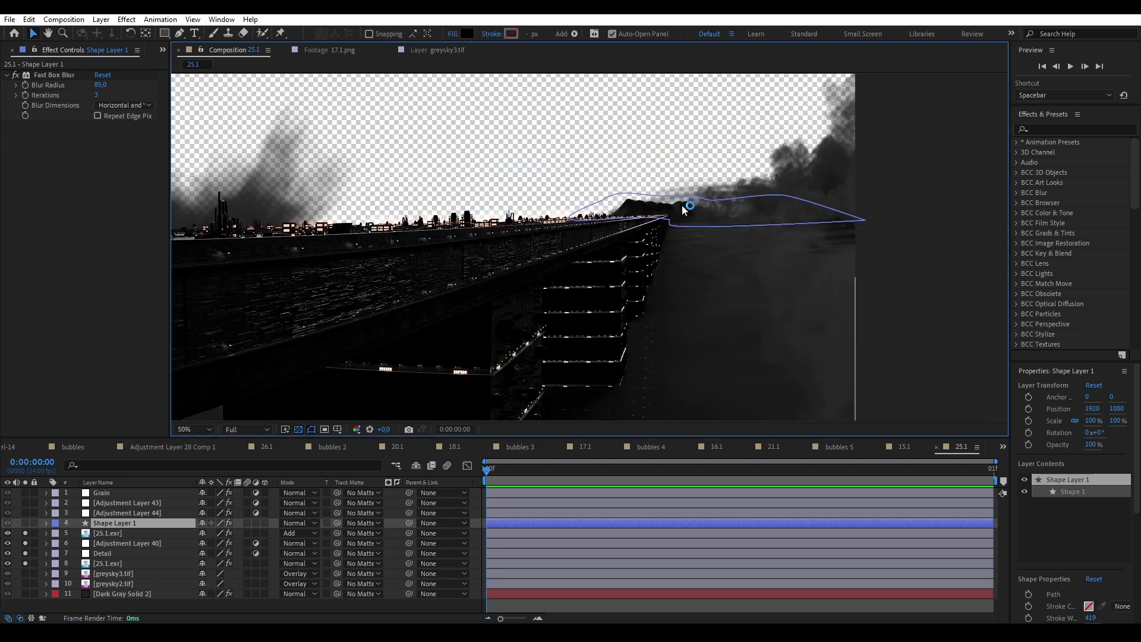
{"action": "key", "text": "ctrl+shift+a"}
{"action": "scroll", "coordinate": [522, 229], "scroll_direction": "up", "scroll_amount": 2}
{"action": "key", "text": "v"}
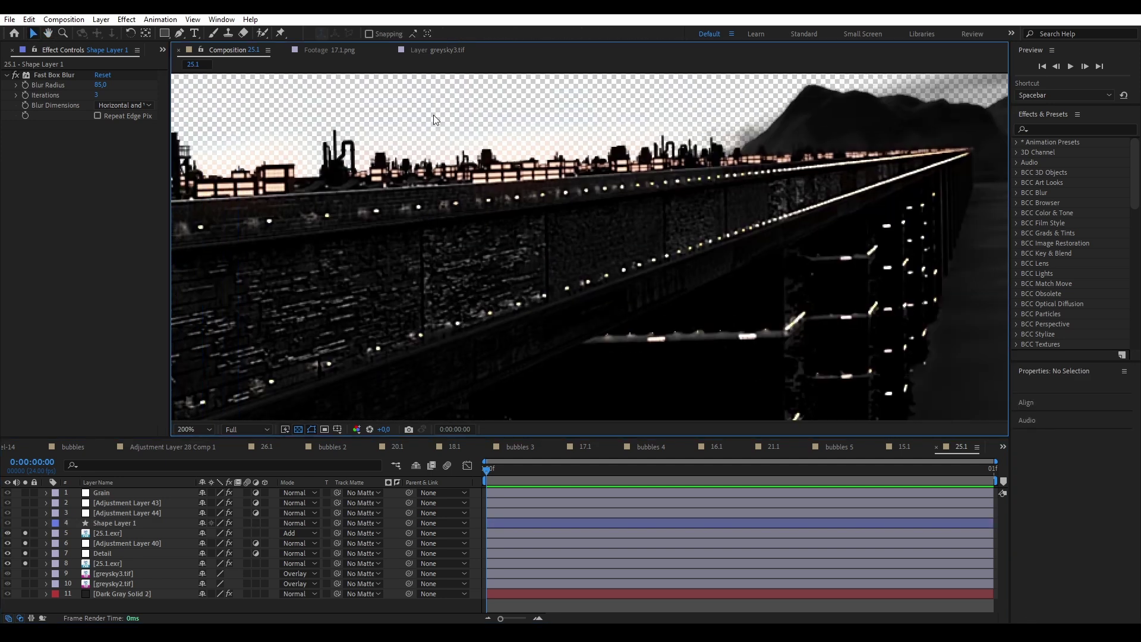
{"action": "scroll", "coordinate": [481, 281], "scroll_direction": "down", "scroll_amount": 2}
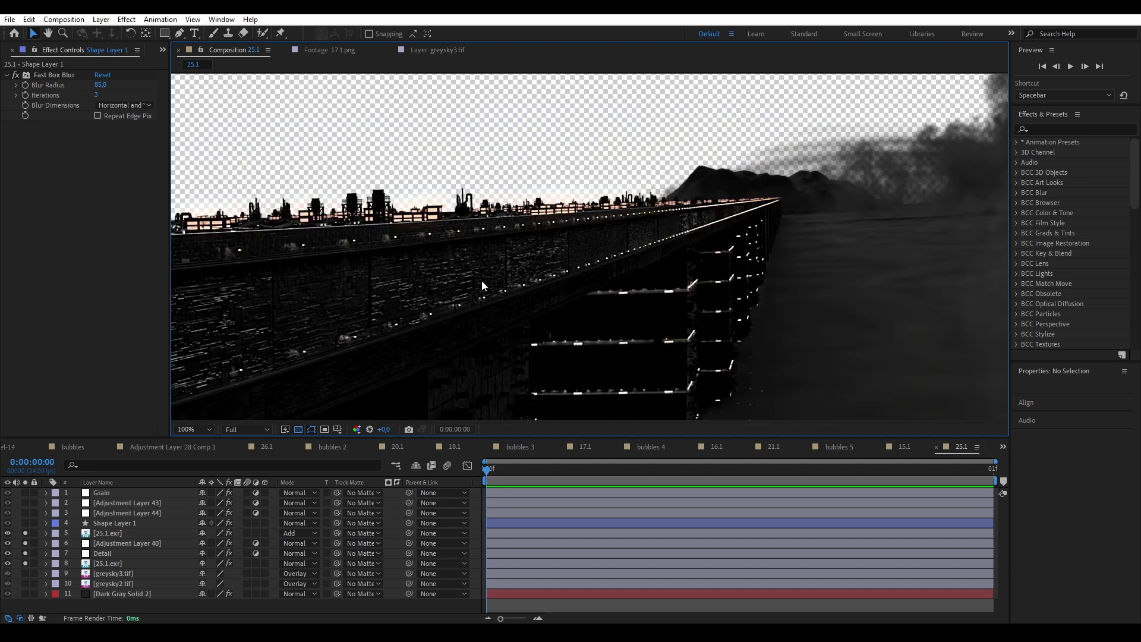
{"action": "scroll", "coordinate": [587, 273], "scroll_direction": "down", "scroll_amount": 2}
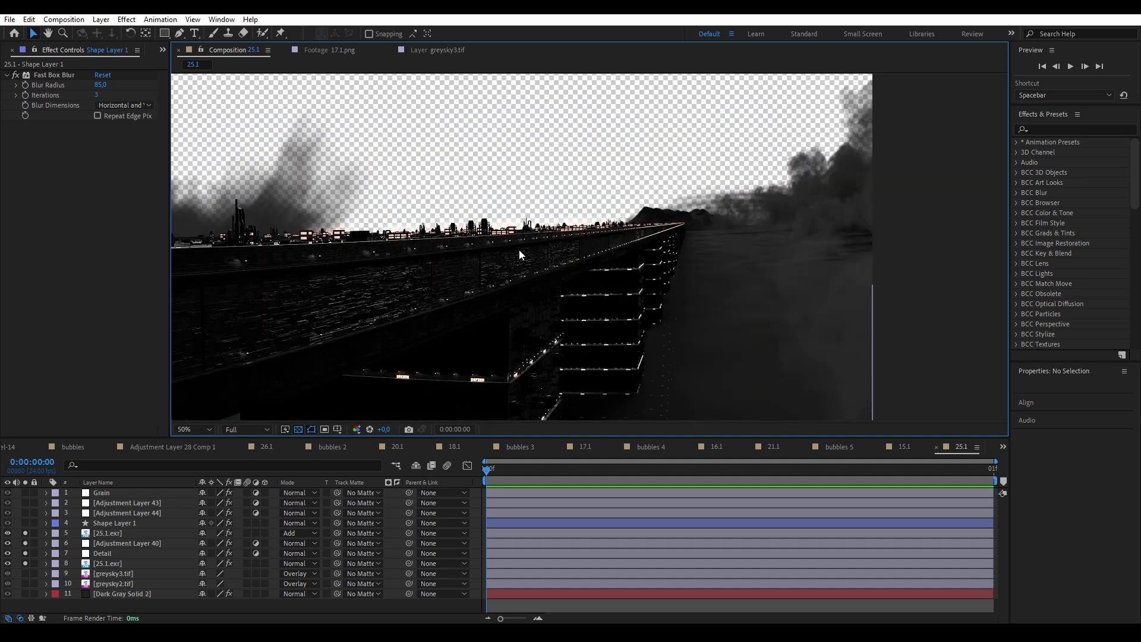
Step: Solo the blurred Shape Layer 1 around the distant mountains, then deselect it to view the haze
{"action": "left_click", "coordinate": [113, 523]}
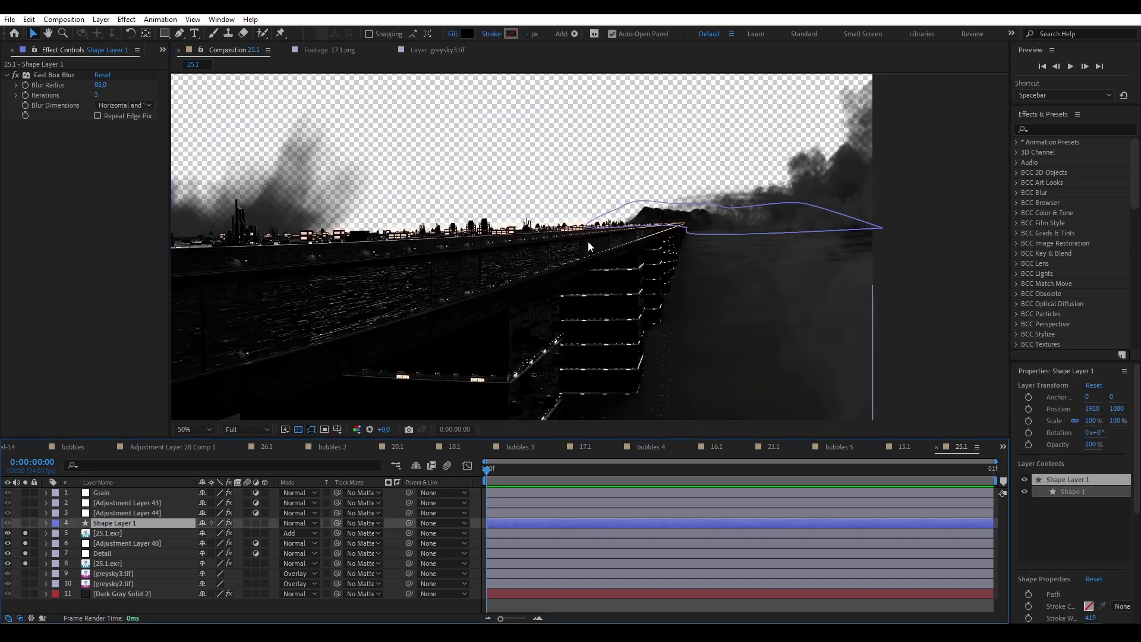
{"action": "scroll", "coordinate": [587, 241], "scroll_direction": "up", "scroll_amount": 2}
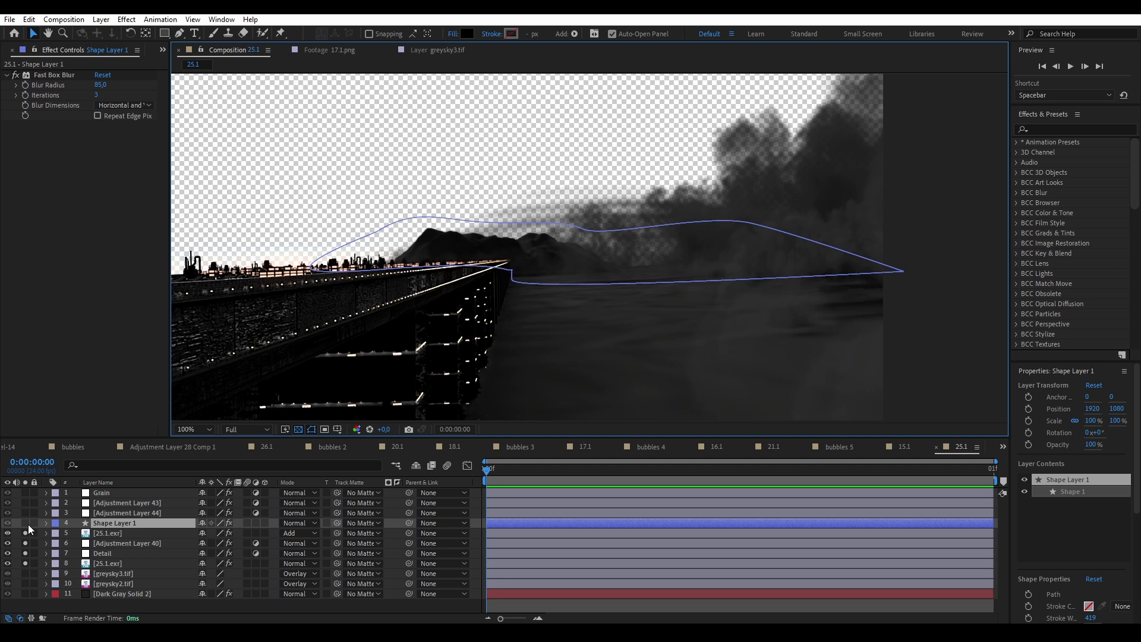
{"action": "left_click", "coordinate": [25, 522]}
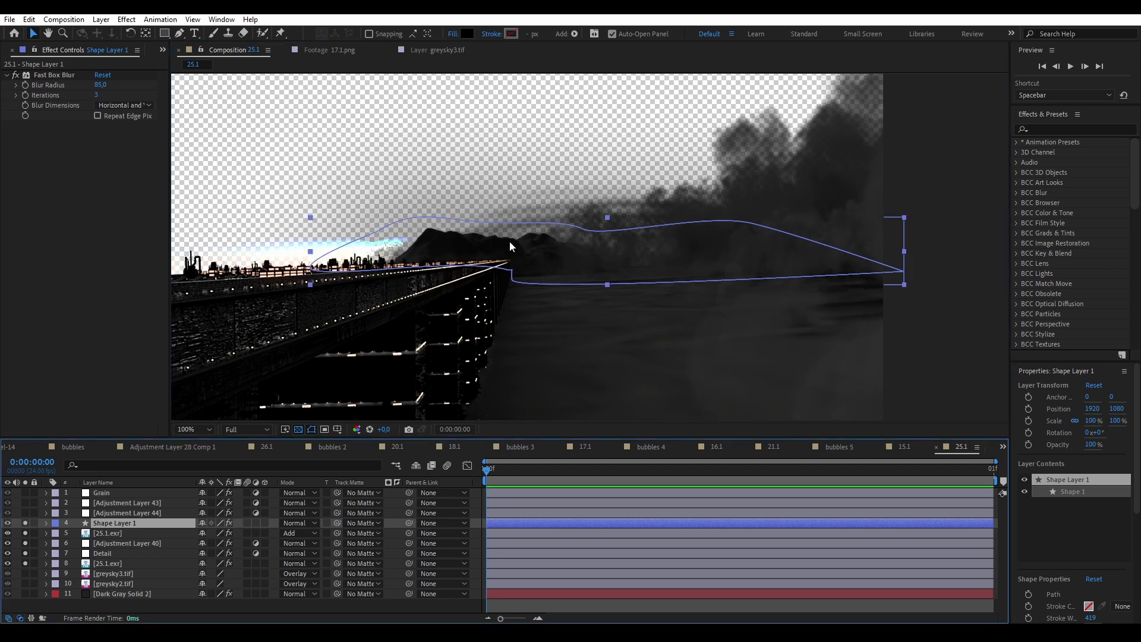
{"action": "key", "text": "ctrl+shift+a"}
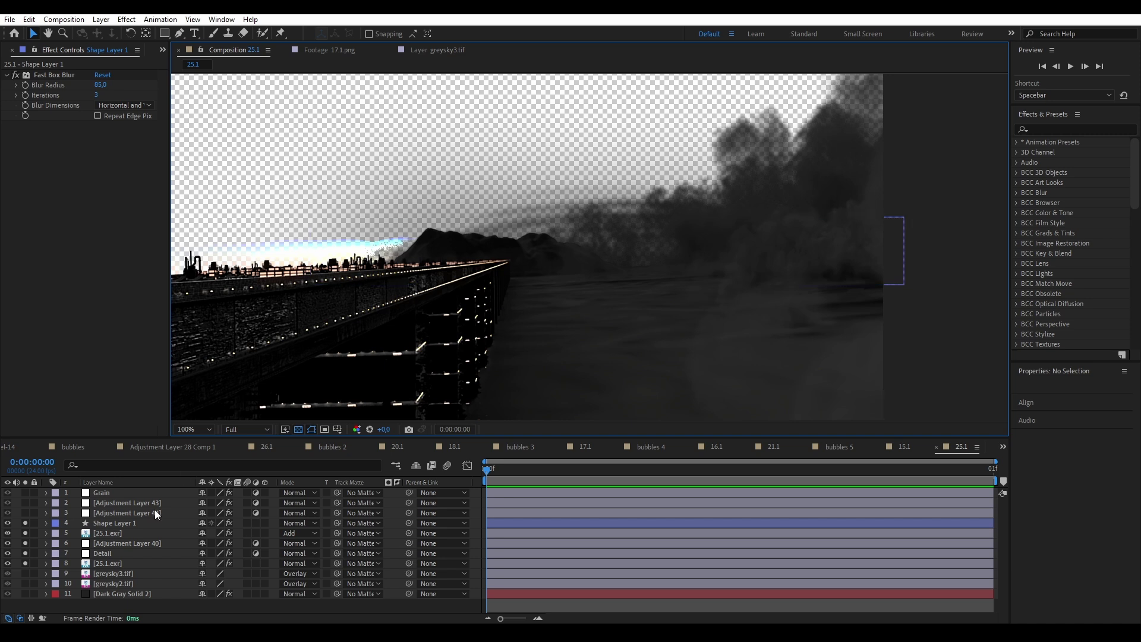
Step: Review the Curves effect of Adjustment Layer 44 and solo that layer
{"action": "left_click", "coordinate": [105, 513]}
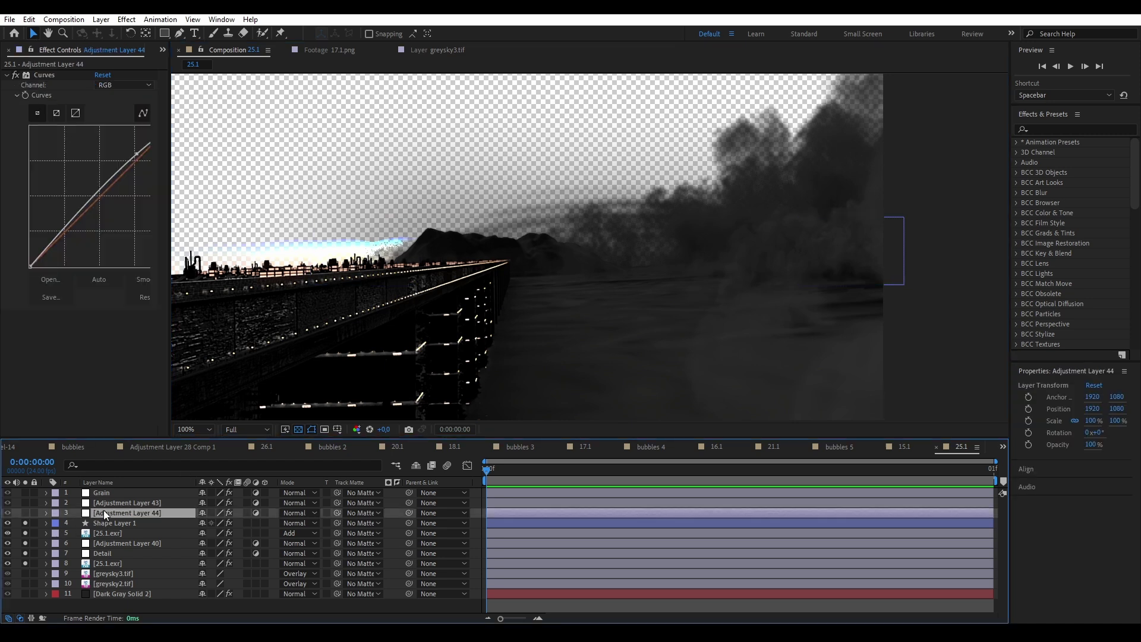
{"action": "left_click", "coordinate": [24, 512]}
{"action": "left_click_drag", "start_coordinate": [380, 341], "coordinate": [434, 309]}
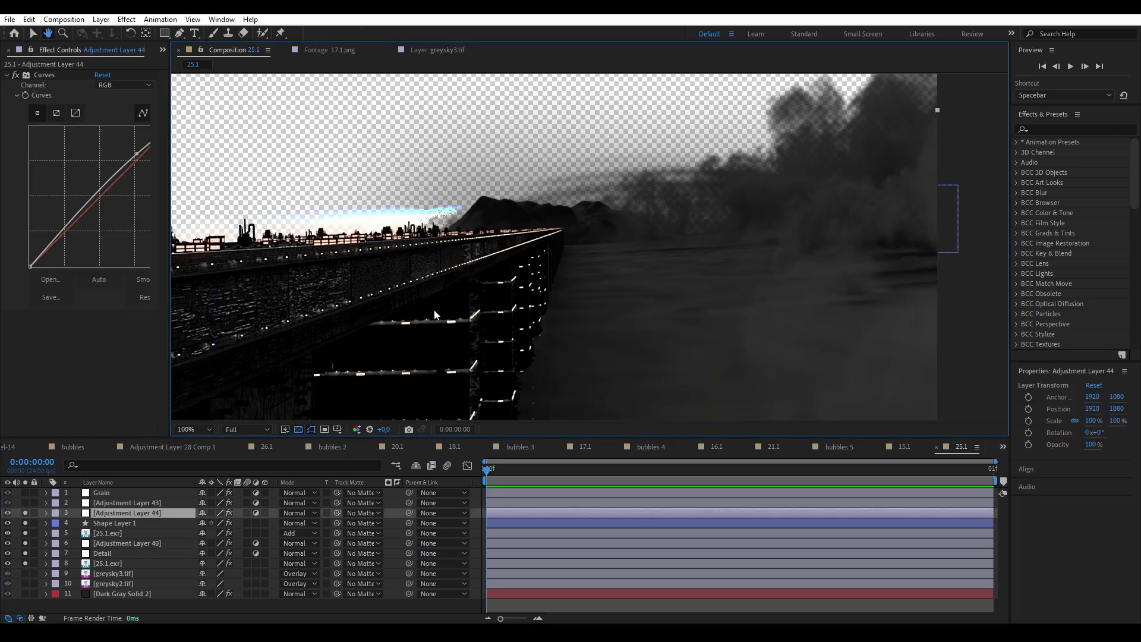
Step: Solo Adjustment Layer 43 and examine its chromatic aberration on the wall lights up close
{"action": "left_click", "coordinate": [136, 503]}
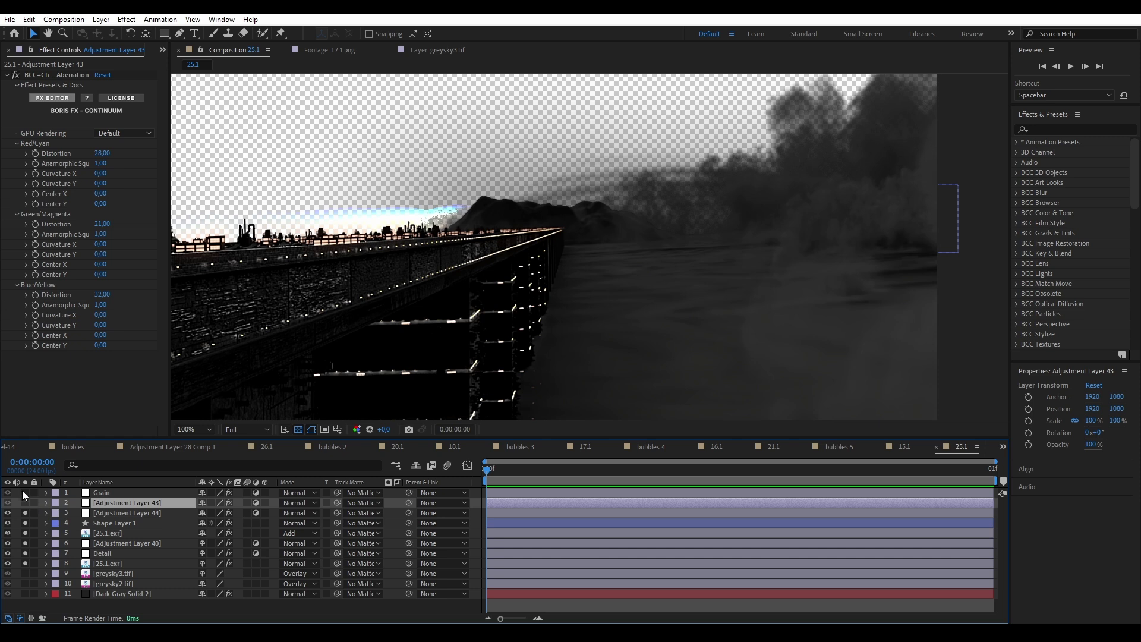
{"action": "left_click", "coordinate": [25, 503]}
{"action": "scroll", "coordinate": [350, 310], "scroll_direction": "down", "scroll_amount": 2}
{"action": "left_click_drag", "start_coordinate": [350, 310], "coordinate": [460, 321]}
{"action": "scroll", "coordinate": [460, 320], "scroll_direction": "up", "scroll_amount": 4}
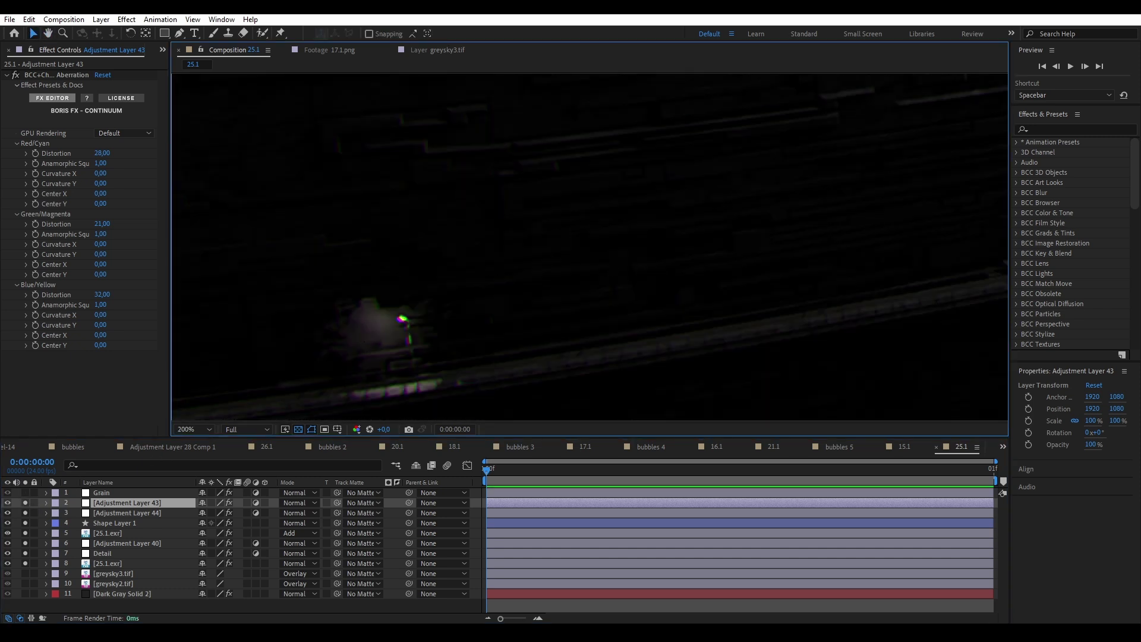
Step: Solo the Grain layer, review its Add Grain settings and examine the result across the wall and smoke
{"action": "left_click", "coordinate": [100, 494]}
{"action": "left_click", "coordinate": [25, 492]}
{"action": "scroll", "coordinate": [367, 268], "scroll_direction": "down", "scroll_amount": 4}
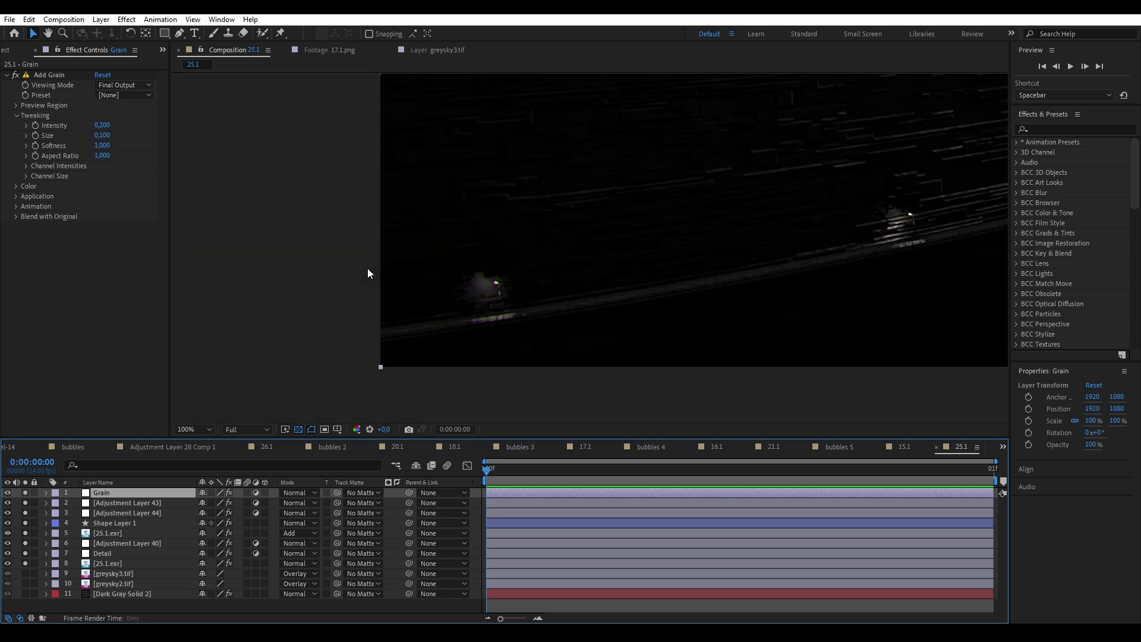
{"action": "left_click_drag", "start_coordinate": [368, 269], "coordinate": [733, 261]}
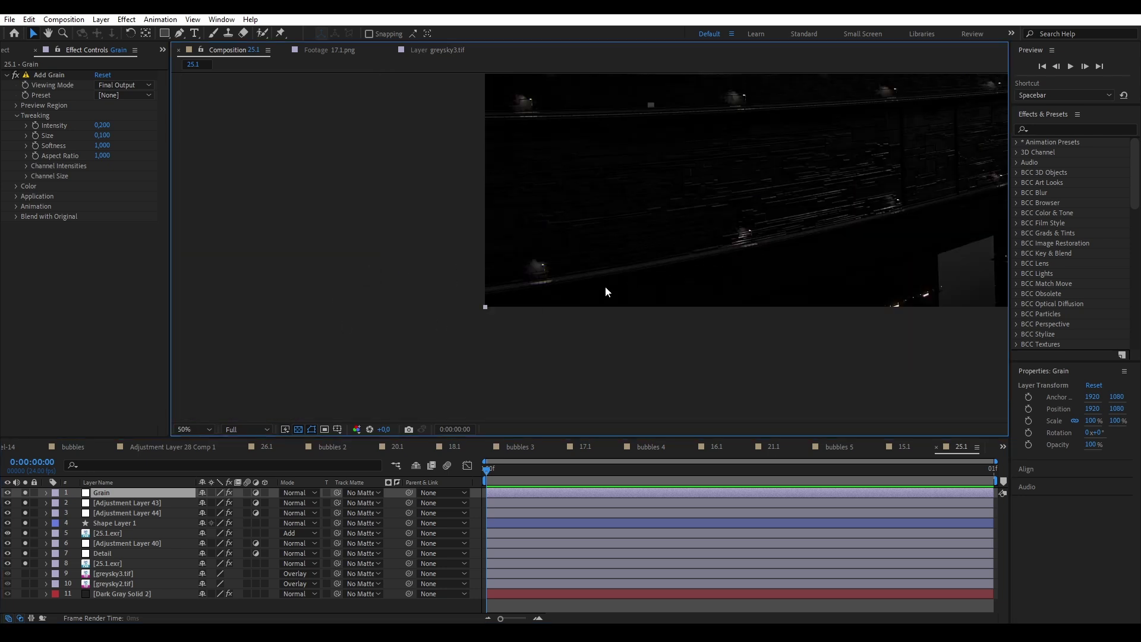
{"action": "left_click_drag", "start_coordinate": [605, 291], "coordinate": [217, 310]}
{"action": "scroll", "coordinate": [535, 323], "scroll_direction": "up", "scroll_amount": 2}
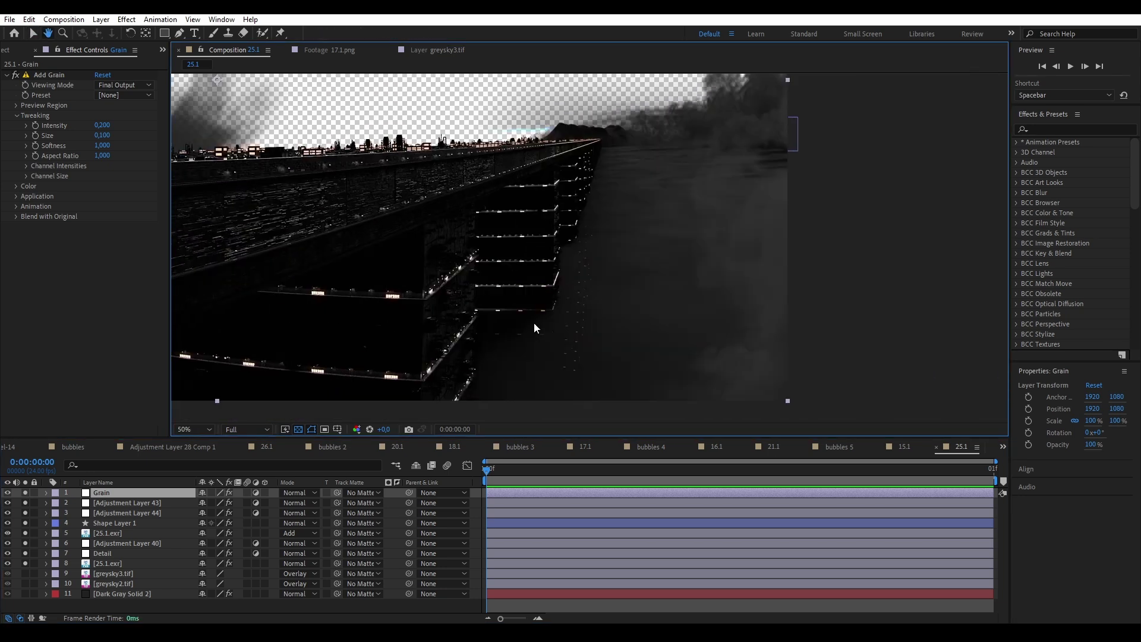
{"action": "key", "text": "v"}
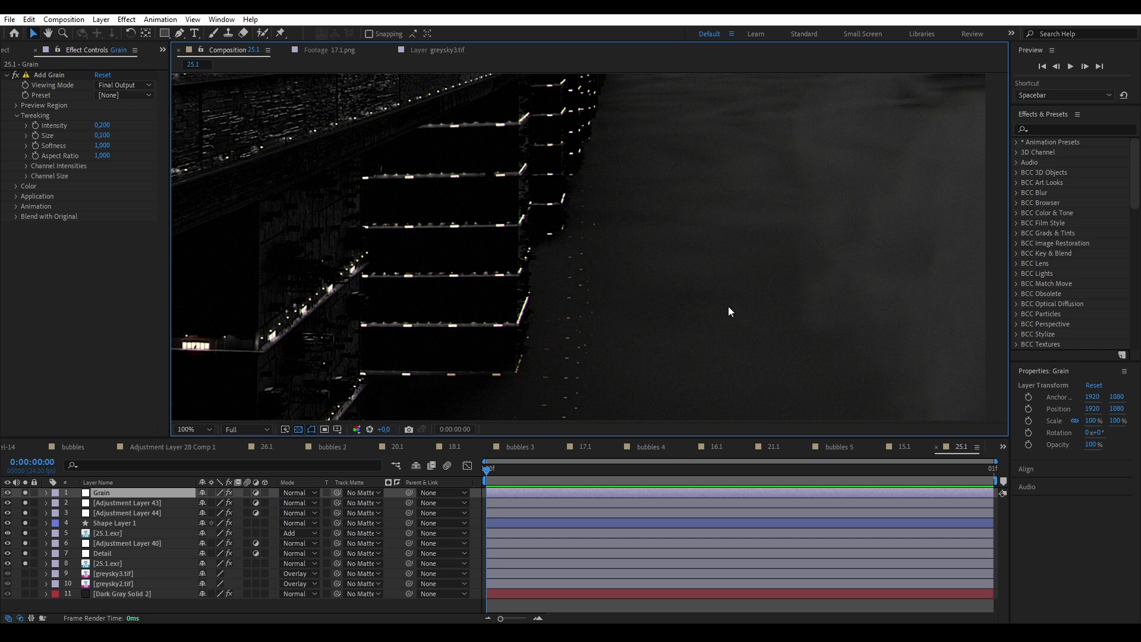
{"action": "scroll", "coordinate": [729, 309], "scroll_direction": "down", "scroll_amount": 2}
{"action": "left_click_drag", "start_coordinate": [815, 247], "coordinate": [509, 226]}
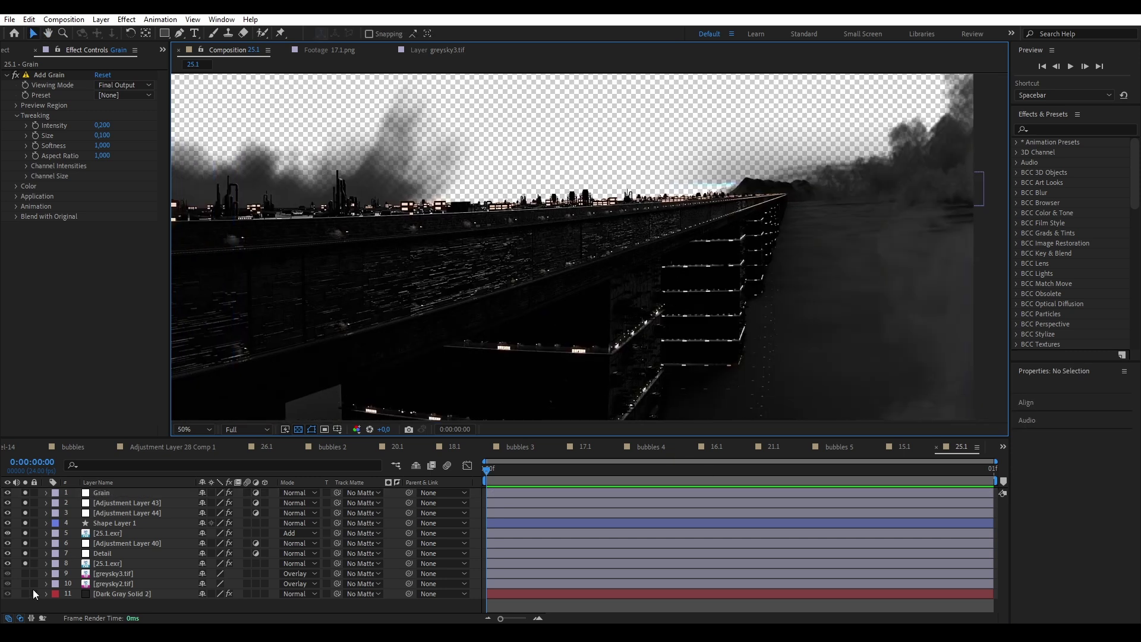
Step: Solo the greysky3.tif, greysky2.tif and Dark Gray Solid 2 layers and view the full composition
{"action": "left_click_drag", "start_coordinate": [25, 573], "coordinate": [26, 593]}
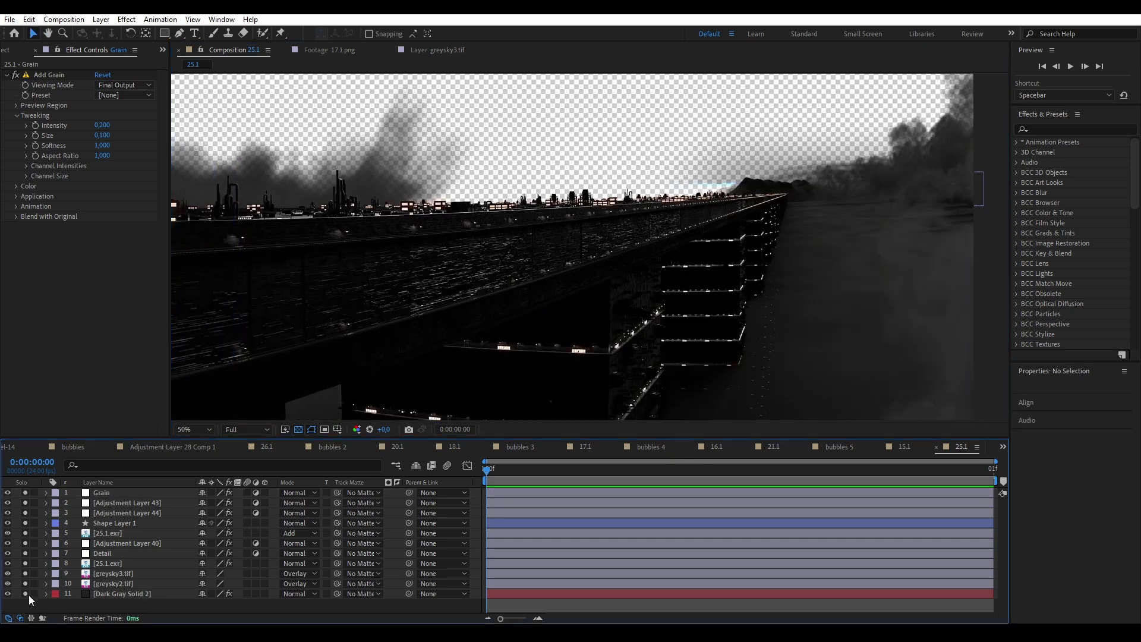
{"action": "scroll", "coordinate": [541, 223], "scroll_direction": "down", "scroll_amount": 2}
{"action": "left_click", "coordinate": [592, 250]}
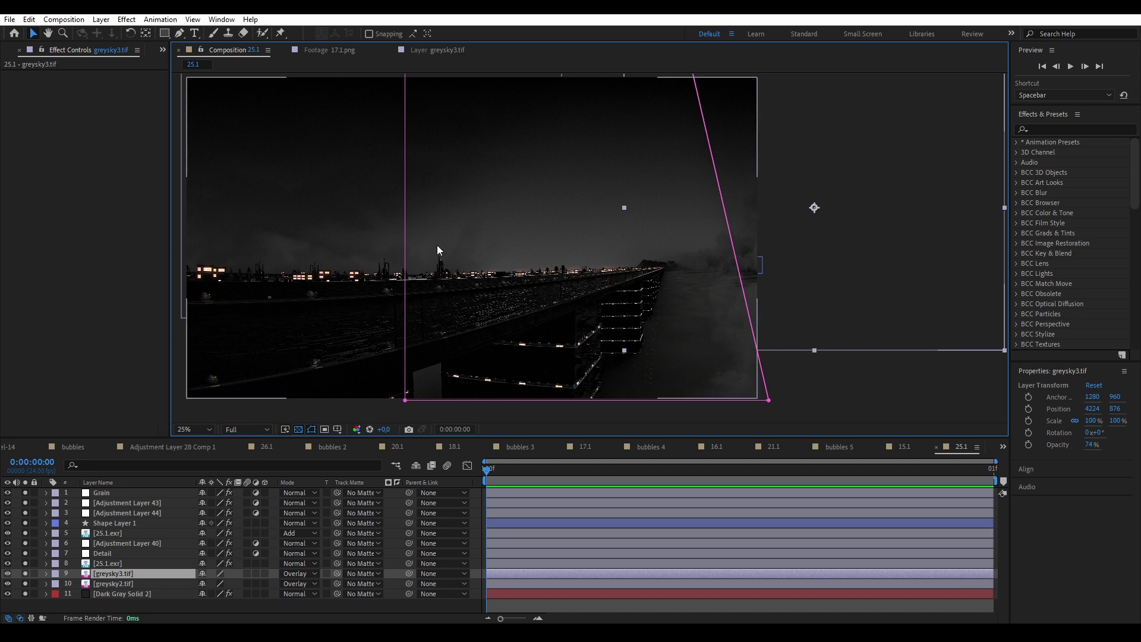
{"action": "middle_click_drag", "start_coordinate": [438, 250], "coordinate": [441, 274]}
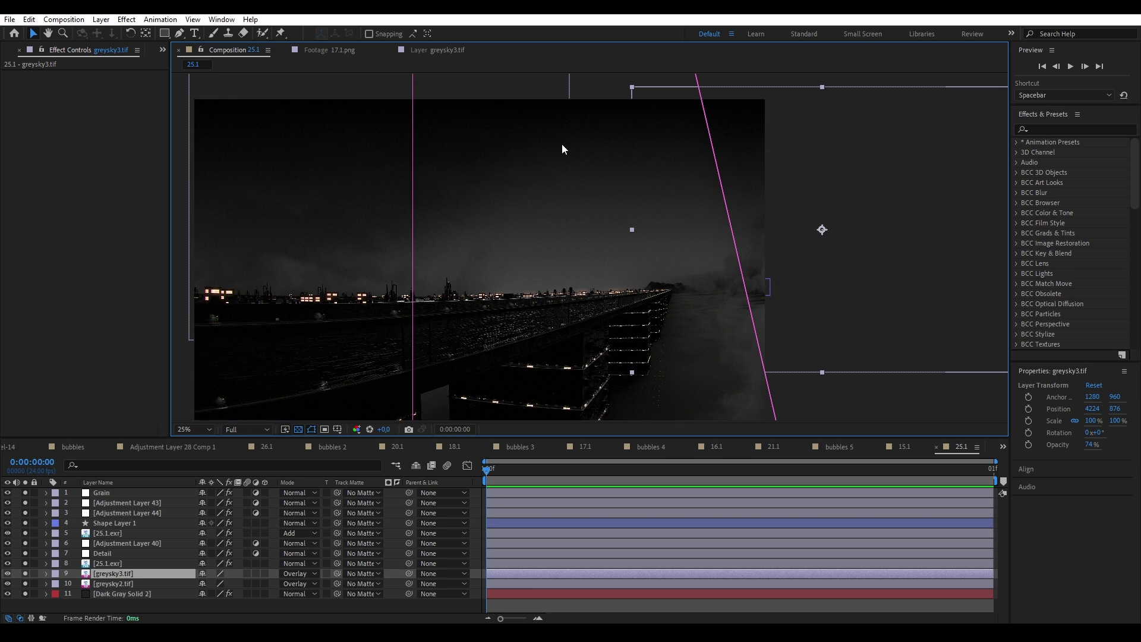
{"action": "middle_click_drag", "start_coordinate": [526, 290], "coordinate": [476, 265]}
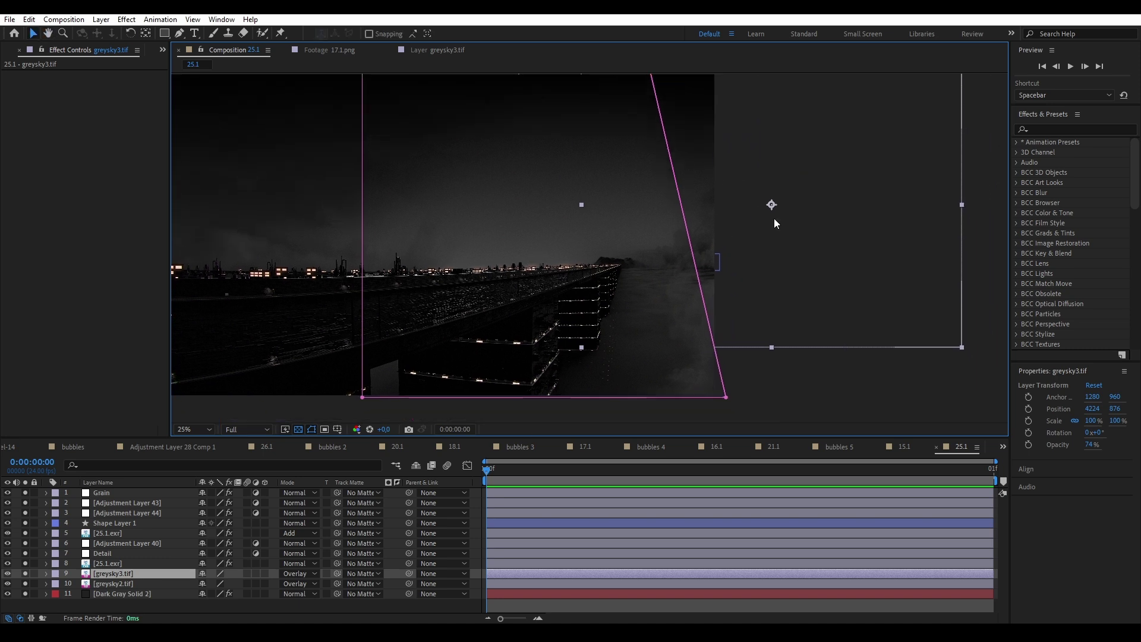
{"action": "left_click", "coordinate": [858, 379]}
Step: Draw a black-filled ellipse about 1752 by 1768 px on a new shape layer and reposition it over the wall's far end
{"action": "left_click_drag", "start_coordinate": [165, 33], "coordinate": [216, 59]}
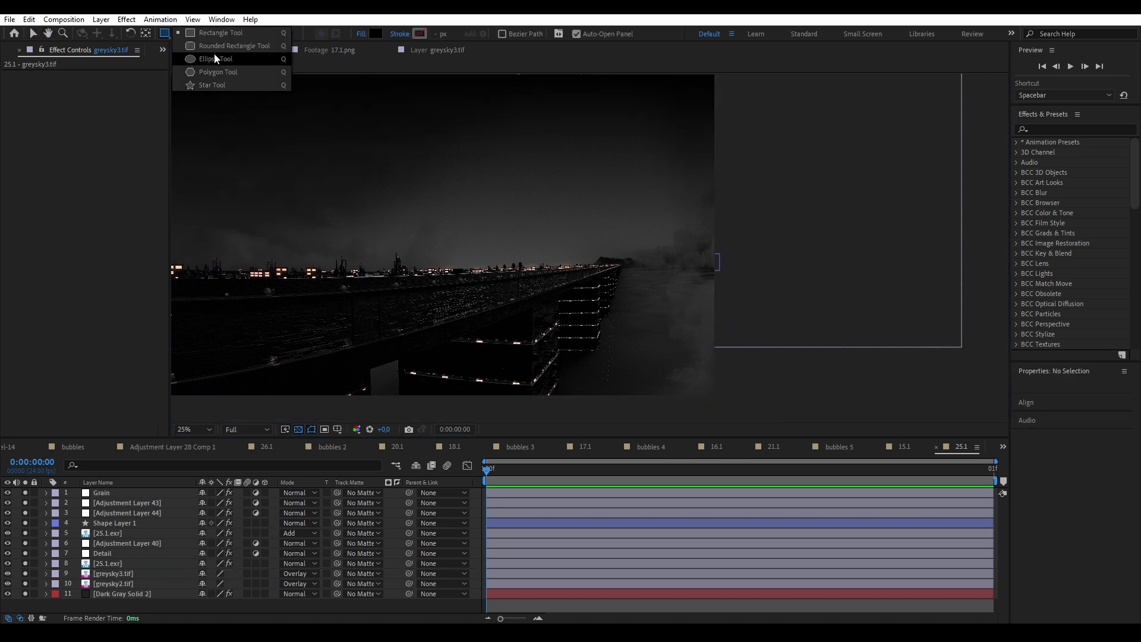
{"action": "left_click", "coordinate": [215, 59]}
{"action": "key", "text": "comma"}
{"action": "key", "text": "comma"}
{"action": "left_click_drag", "start_coordinate": [496, 189], "coordinate": [628, 319]}
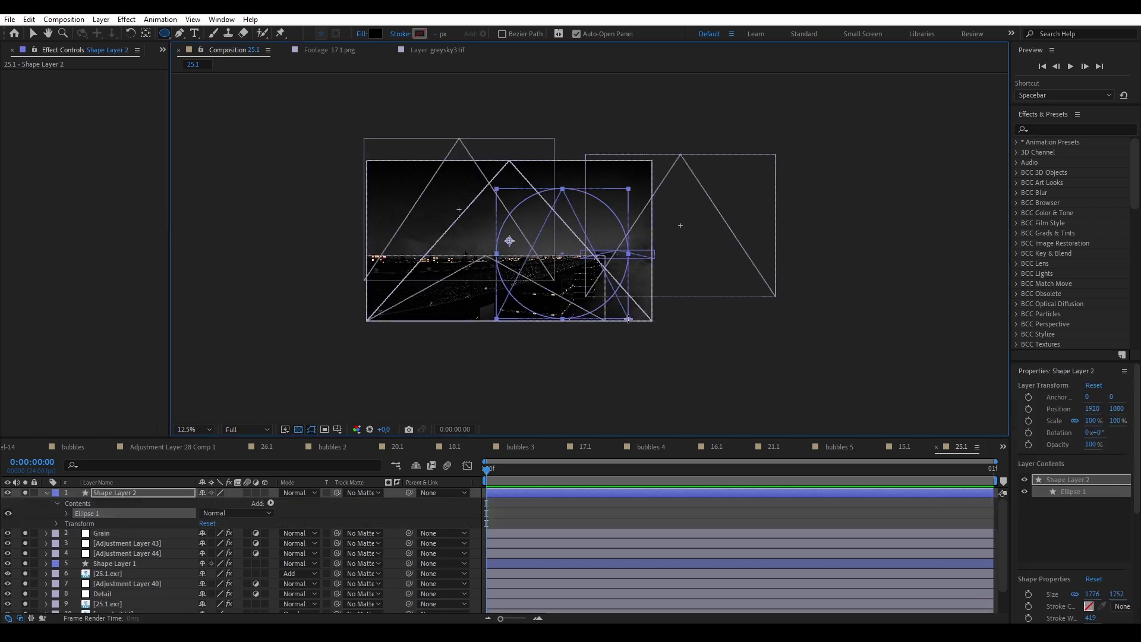
{"action": "key", "text": "period"}
{"action": "key", "text": "v"}
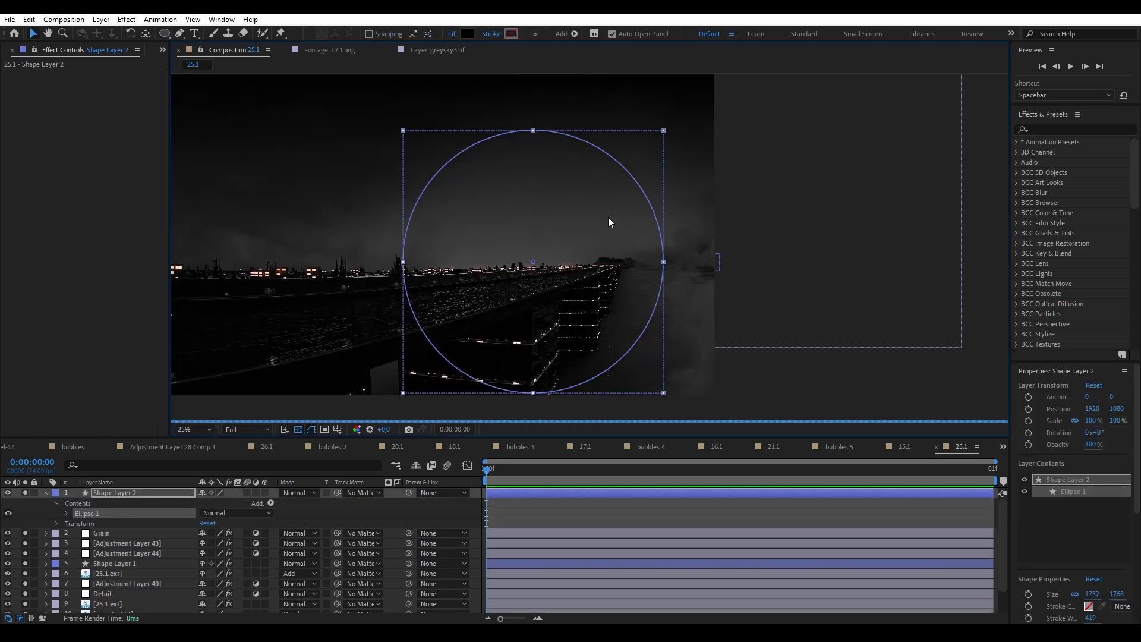
{"action": "left_click_drag", "start_coordinate": [609, 222], "coordinate": [594, 187]}
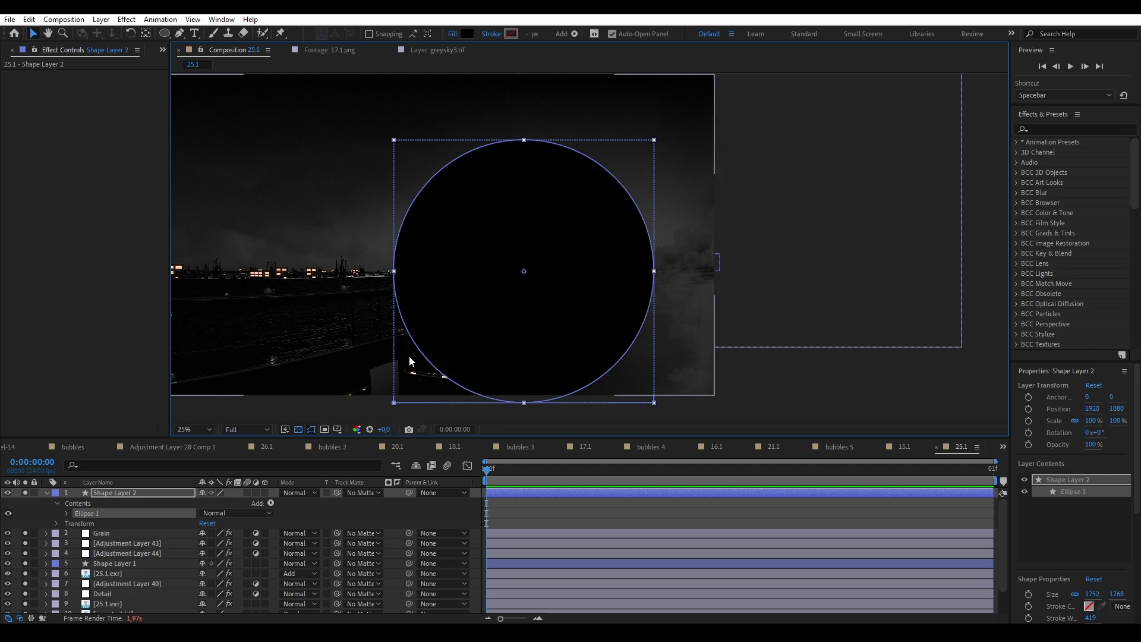
Step: Delete the ellipse from Shape Layer 2 and examine the uncovered horizon and wall
{"action": "key", "text": "Delete"}
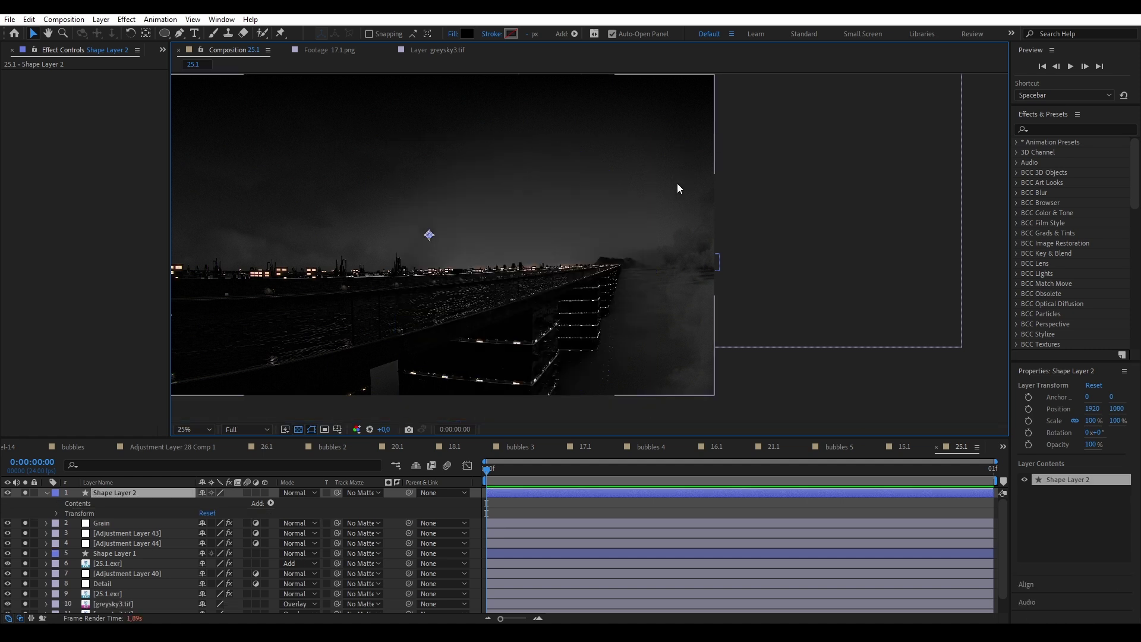
{"action": "scroll", "coordinate": [622, 271], "scroll_direction": "up", "scroll_amount": 2}
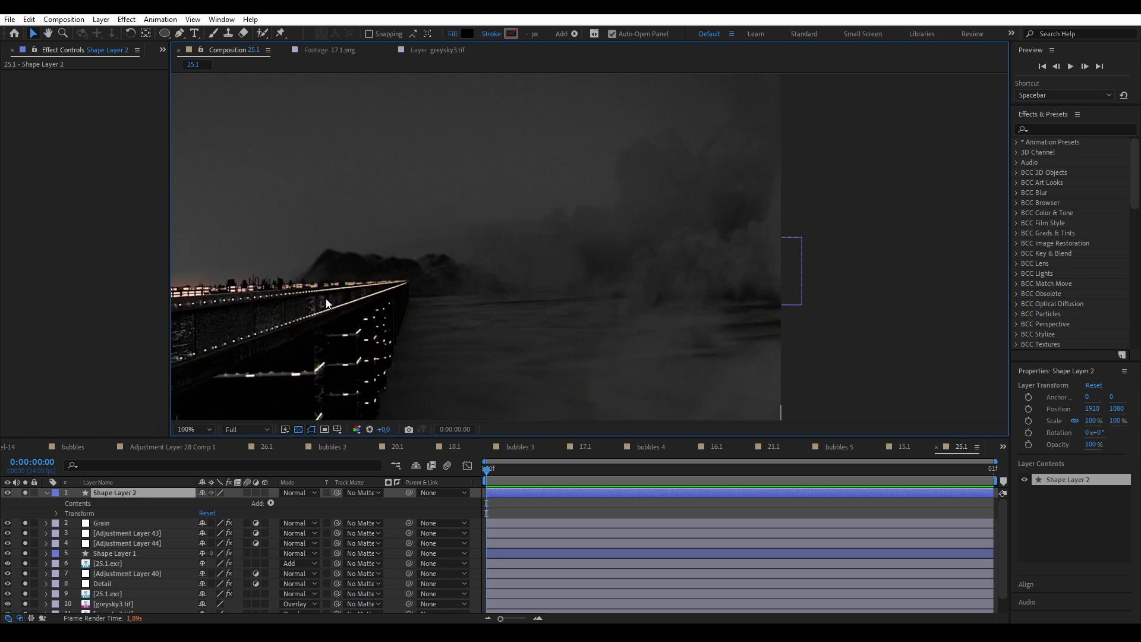
{"action": "scroll", "coordinate": [361, 160], "scroll_direction": "down", "scroll_amount": 2}
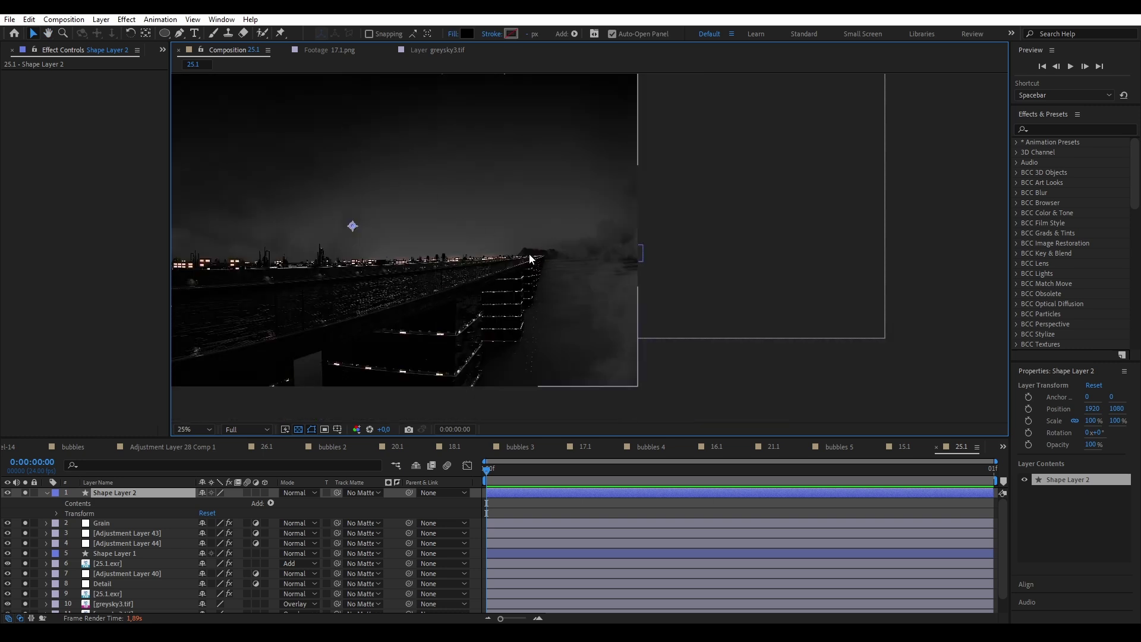
Step: Examine the finished composite across the full frame, then up close where the wall's far end meets the horizon and smoke
{"action": "middle_click_drag", "start_coordinate": [521, 255], "coordinate": [554, 273]}
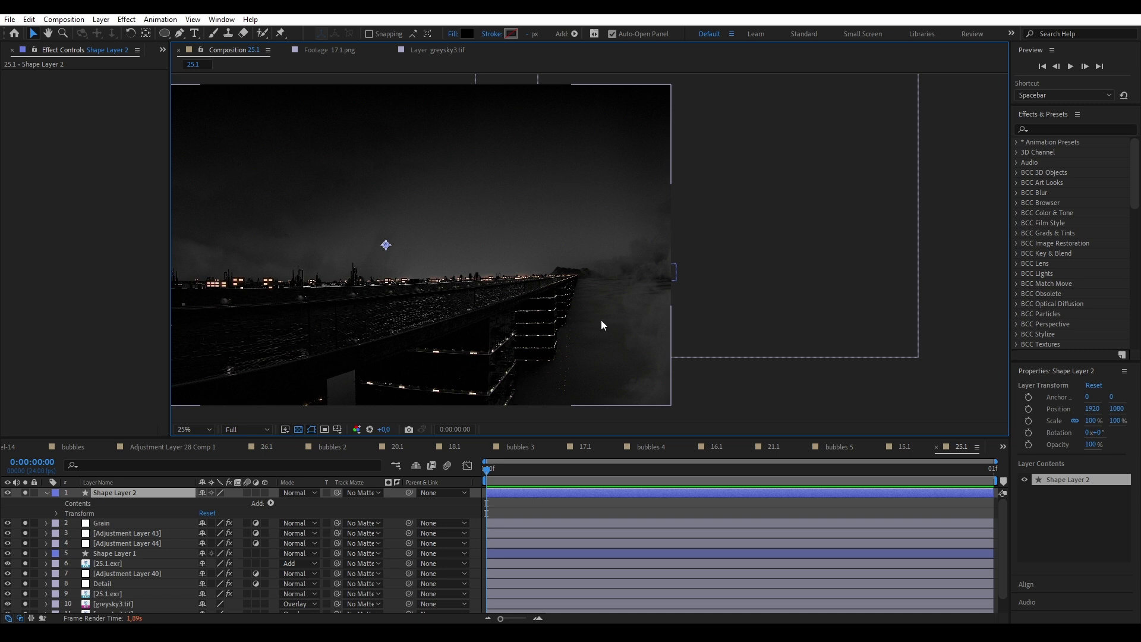
{"action": "middle_click_drag", "start_coordinate": [543, 304], "coordinate": [570, 314]}
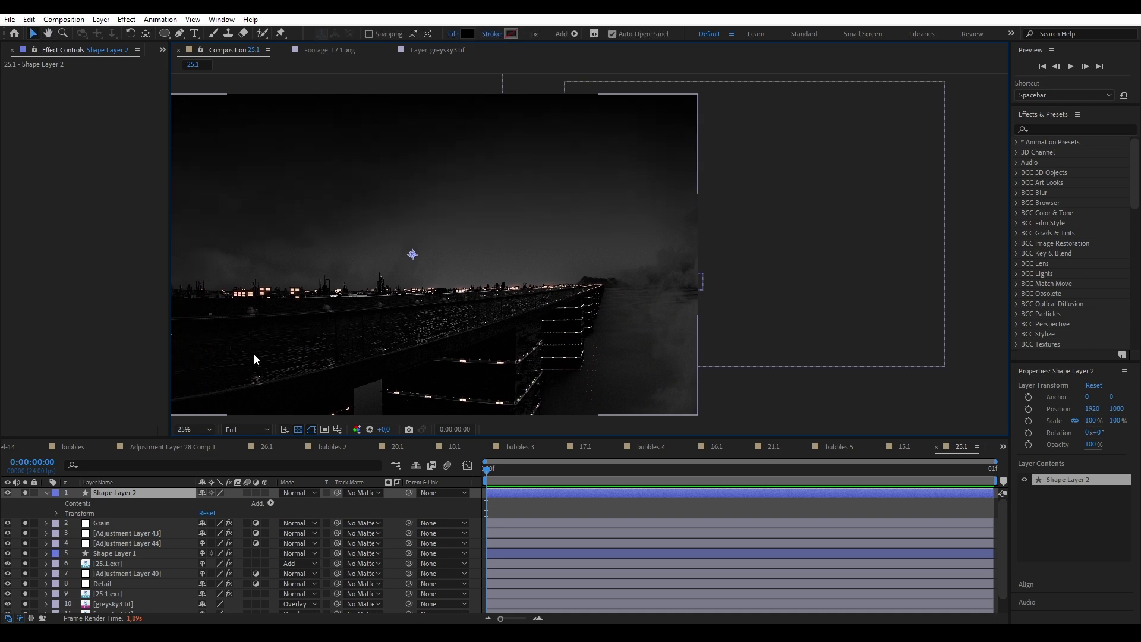
{"action": "middle_click_drag", "start_coordinate": [304, 322], "coordinate": [411, 336]}
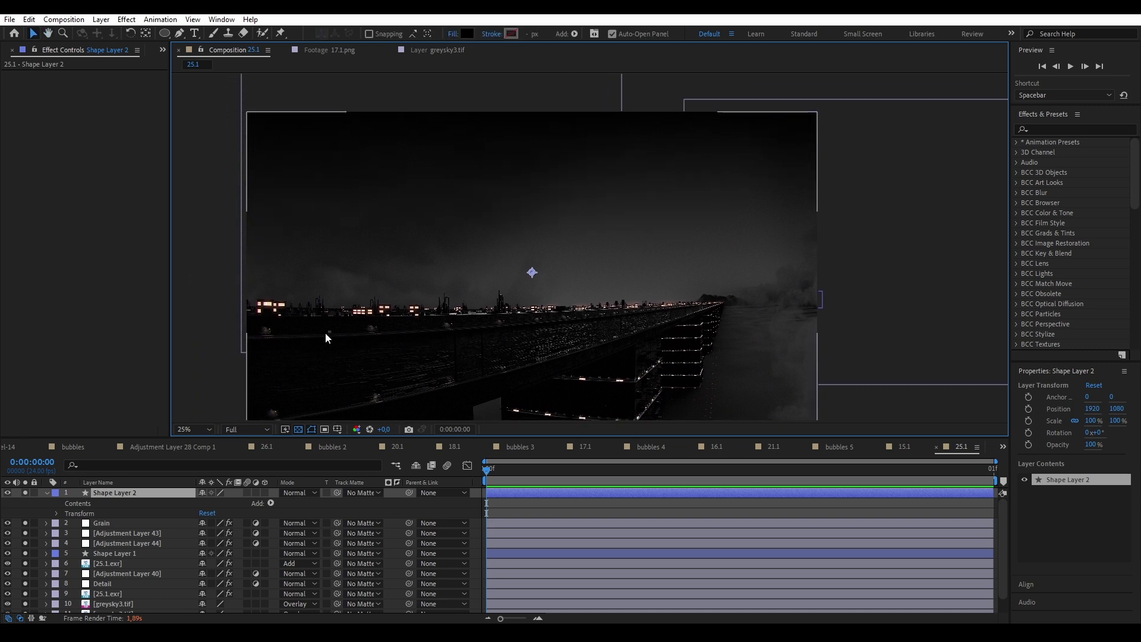
{"action": "middle_click_drag", "start_coordinate": [325, 334], "coordinate": [277, 298]}
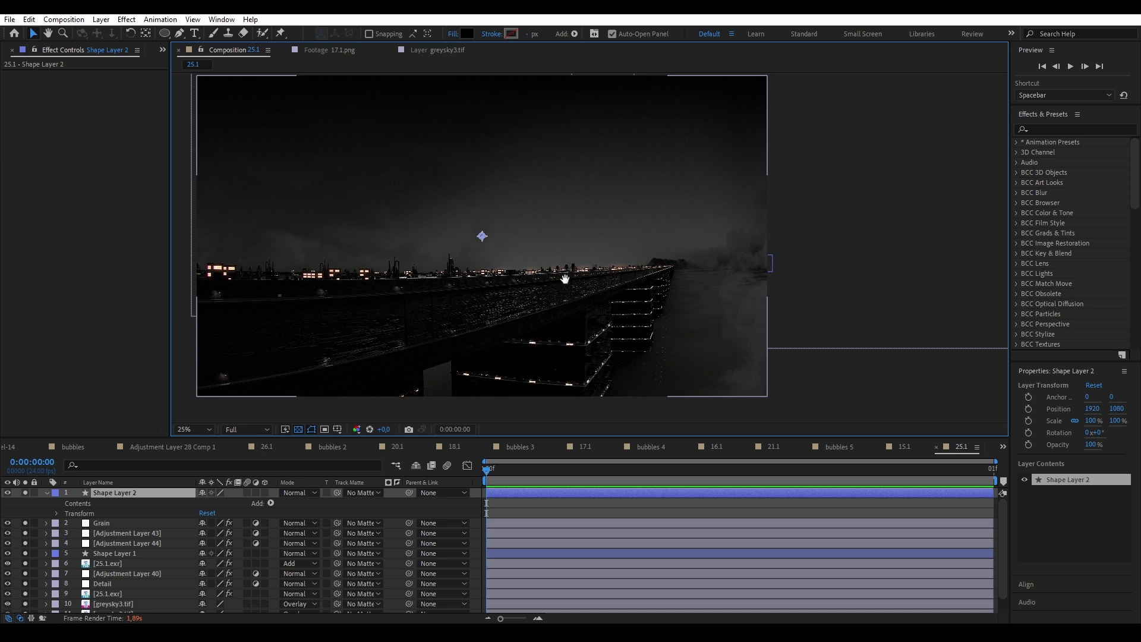
{"action": "scroll", "coordinate": [566, 270], "scroll_direction": "right", "scroll_amount": 3}
{"action": "scroll", "coordinate": [571, 272], "scroll_direction": "up", "scroll_amount": 2}
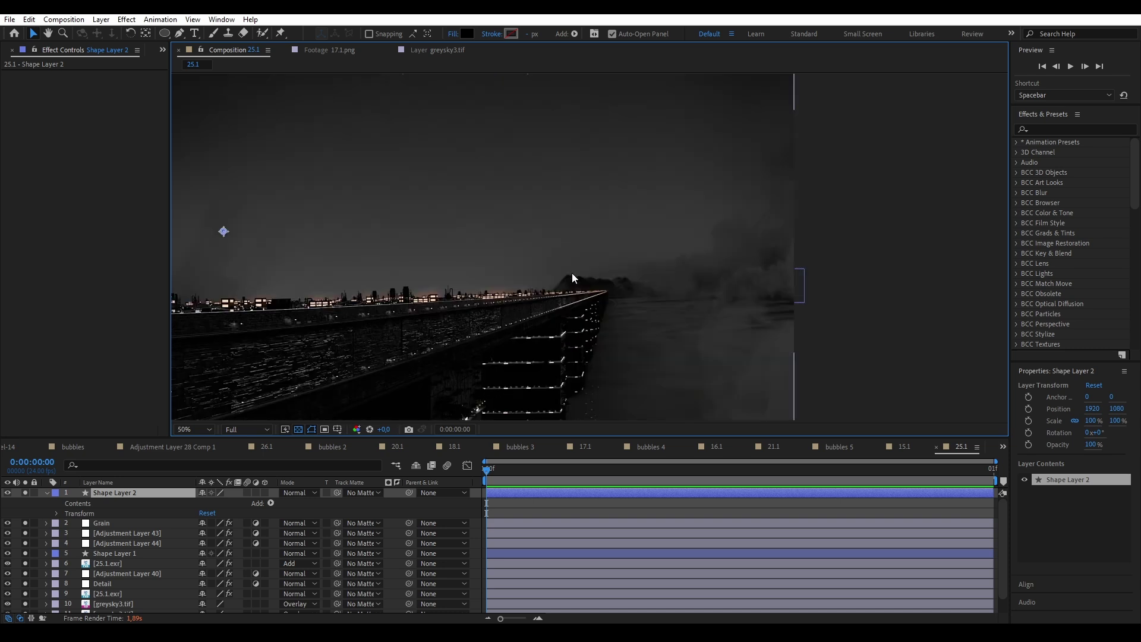
{"action": "scroll", "coordinate": [571, 273], "scroll_direction": "right", "scroll_amount": 1}
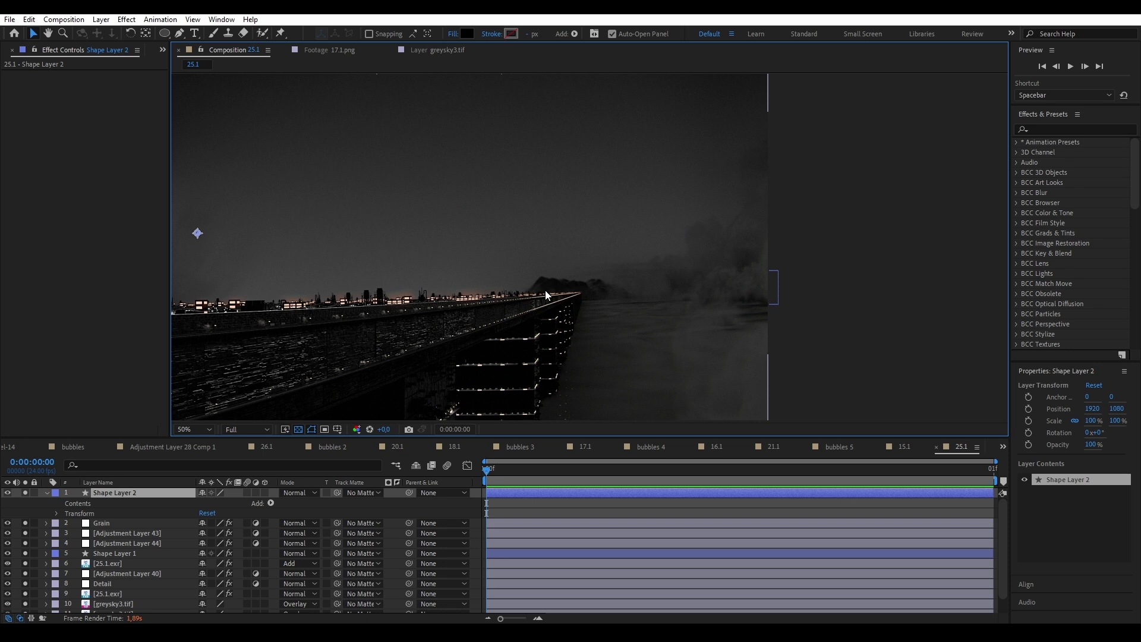
{"action": "scroll", "coordinate": [579, 281], "scroll_direction": "down", "scroll_amount": 2}
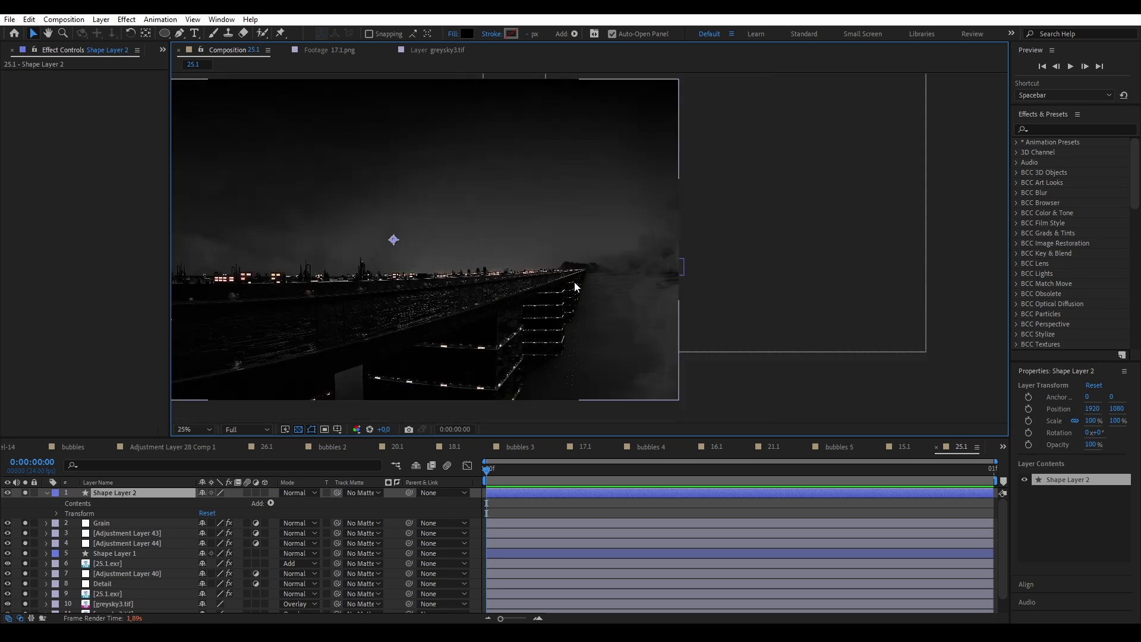